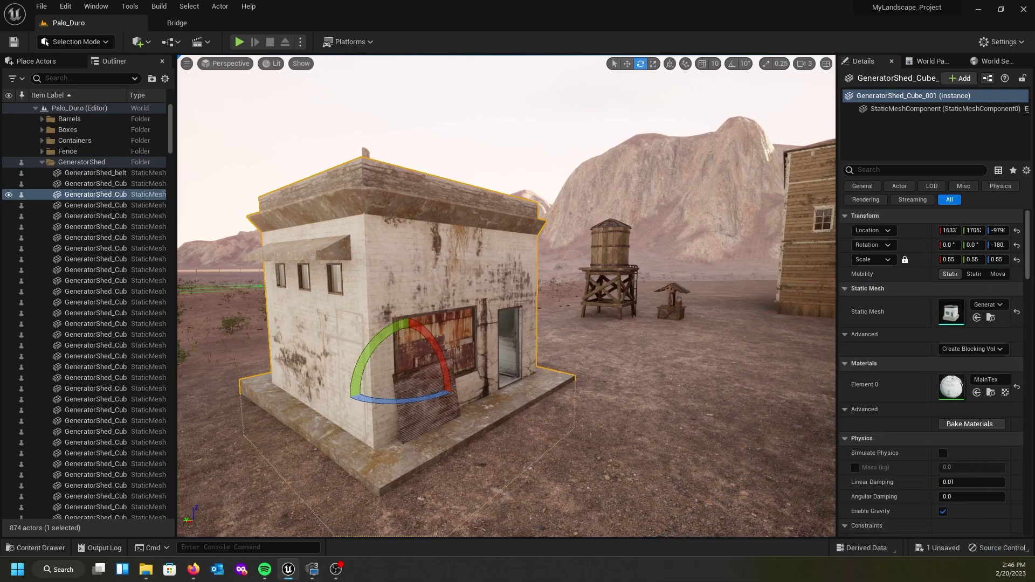
Inspect the generator shed's exterior, then move through its doorway to examine the generator and interior walls.
right_click_drag(501, 185, 483, 181)
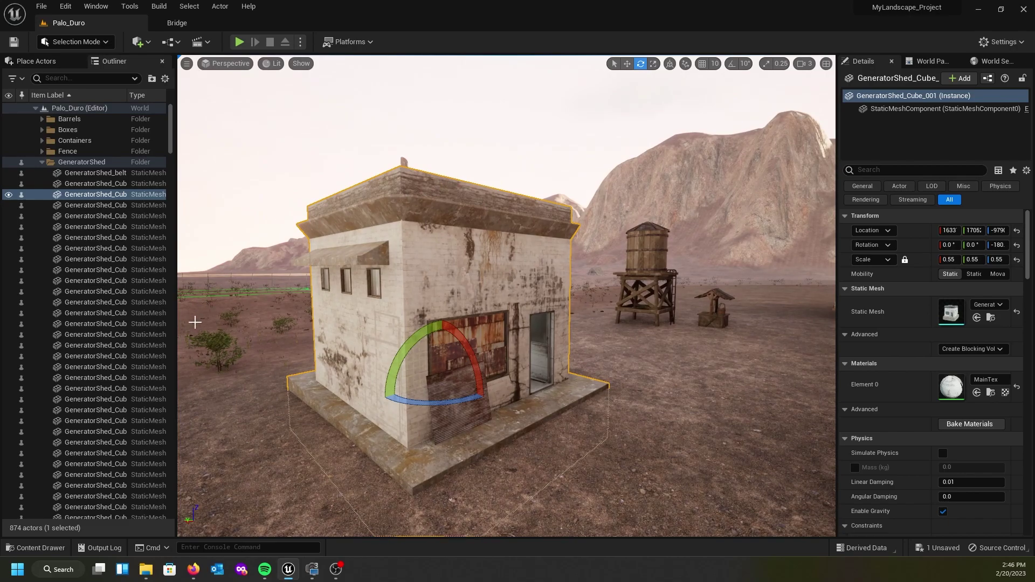
right_click_drag(281, 380, 195, 431)
key("d")
key("w")
key("w")
key("w")
key("s")
key("w")
right_click_drag(278, 435, 296, 375)
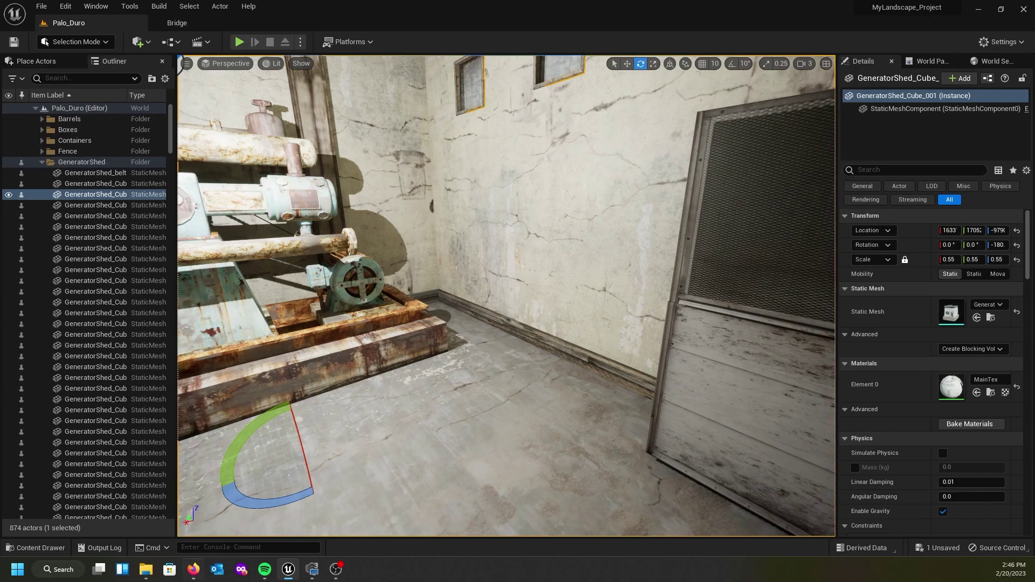
Switch to Firefox and review the Unreal Engine 5.1 documentation page on Assets and Content Packs.
left_click(193, 569)
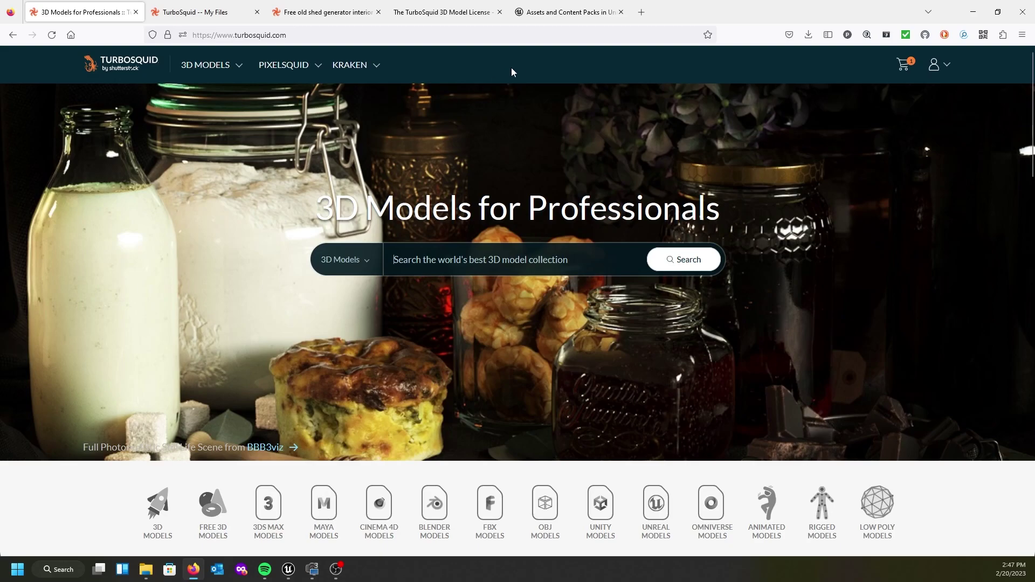
left_click(558, 14)
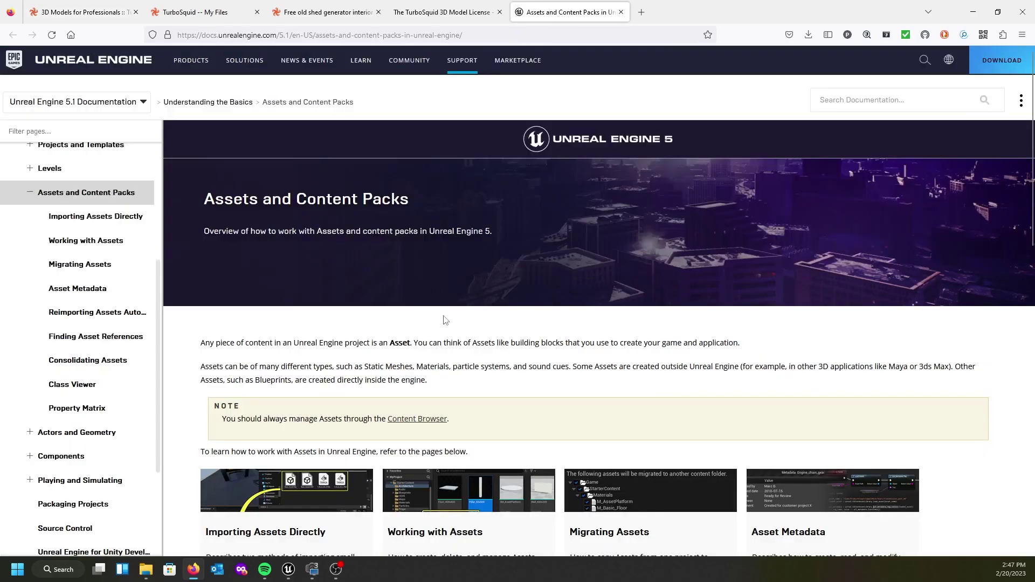
scroll(461, 339, "down", 3)
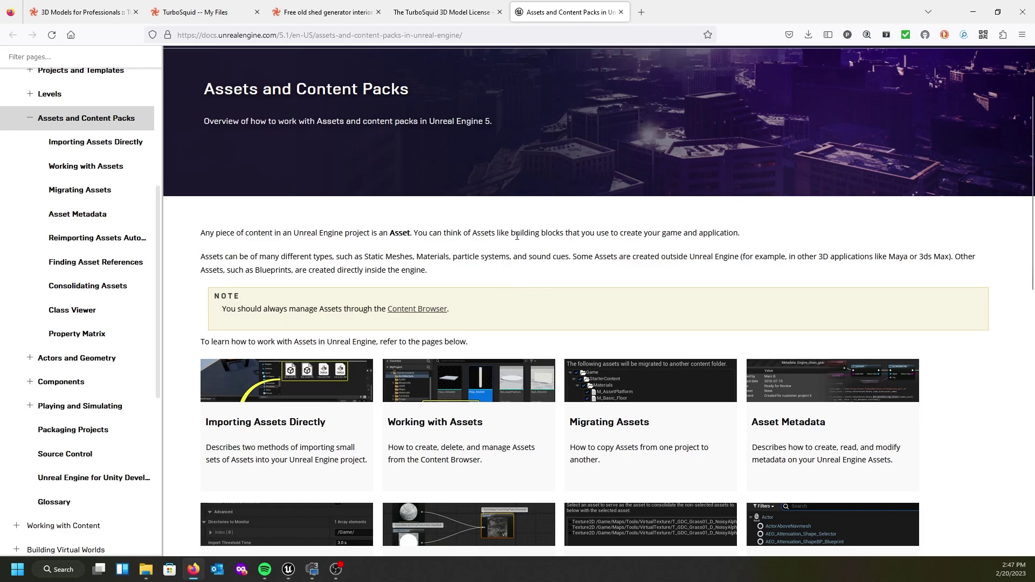
scroll(472, 227, "down", 2)
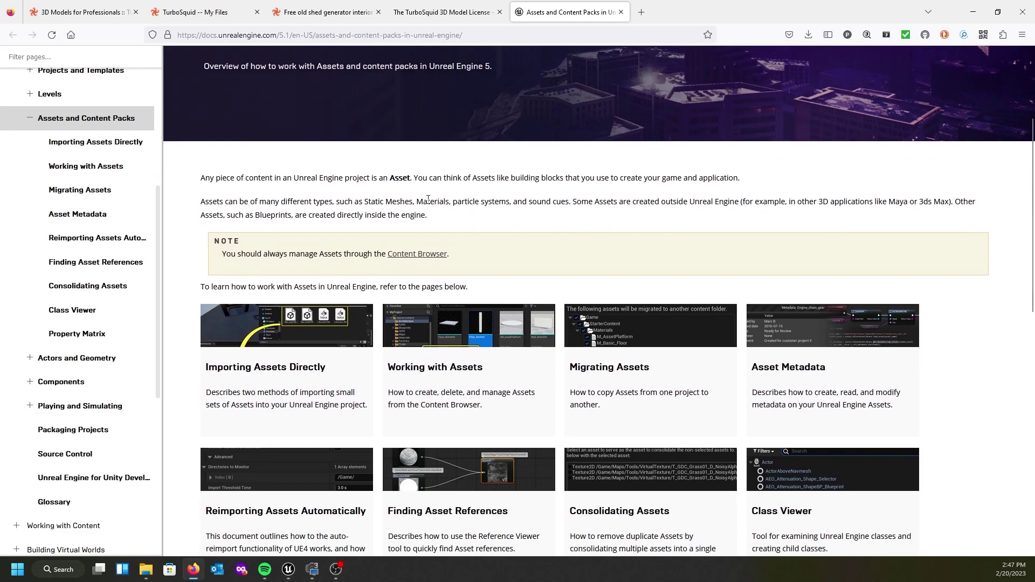
scroll(418, 200, "down", 2)
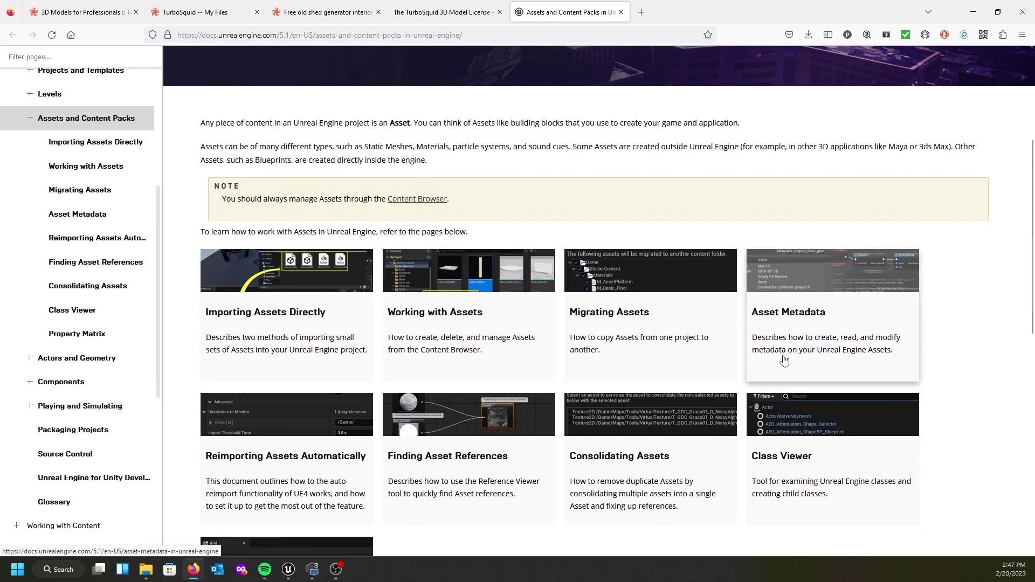
scroll(624, 308, "down", 4)
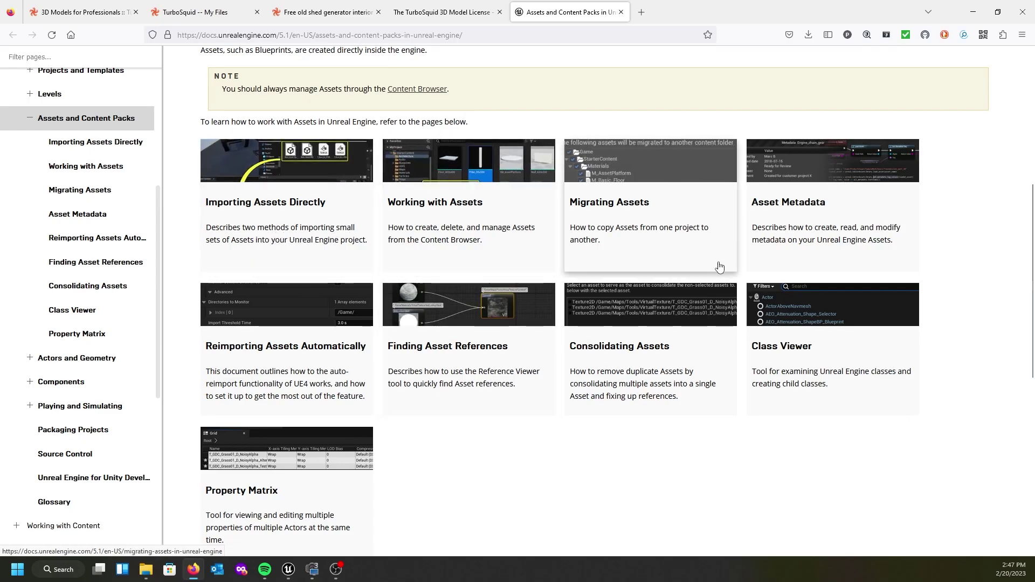
scroll(718, 267, "up", 3)
scroll(716, 267, "up", 3)
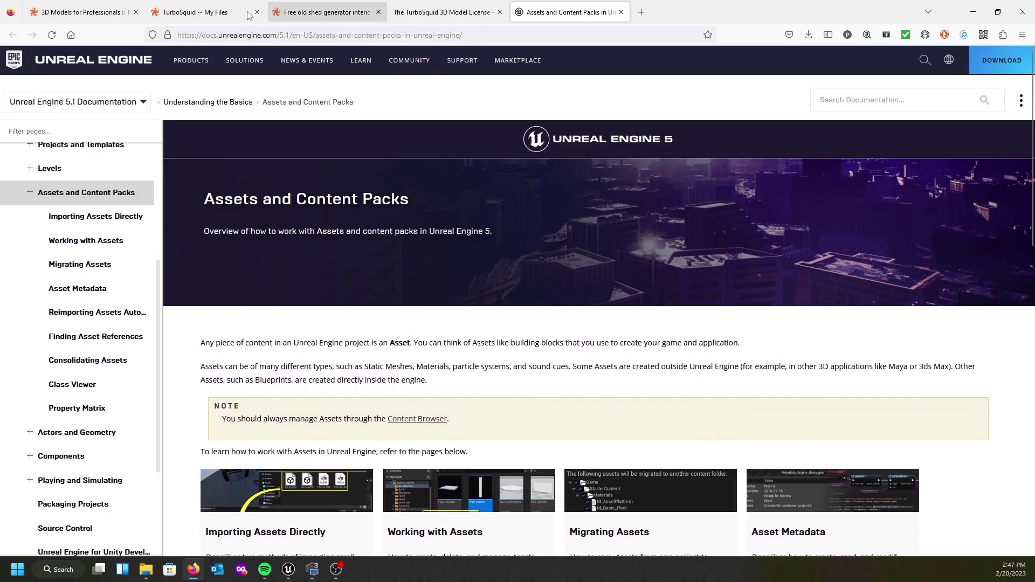
Search TurboSquid's 3D models for "old building" and filter the results to free models.
left_click(80, 16)
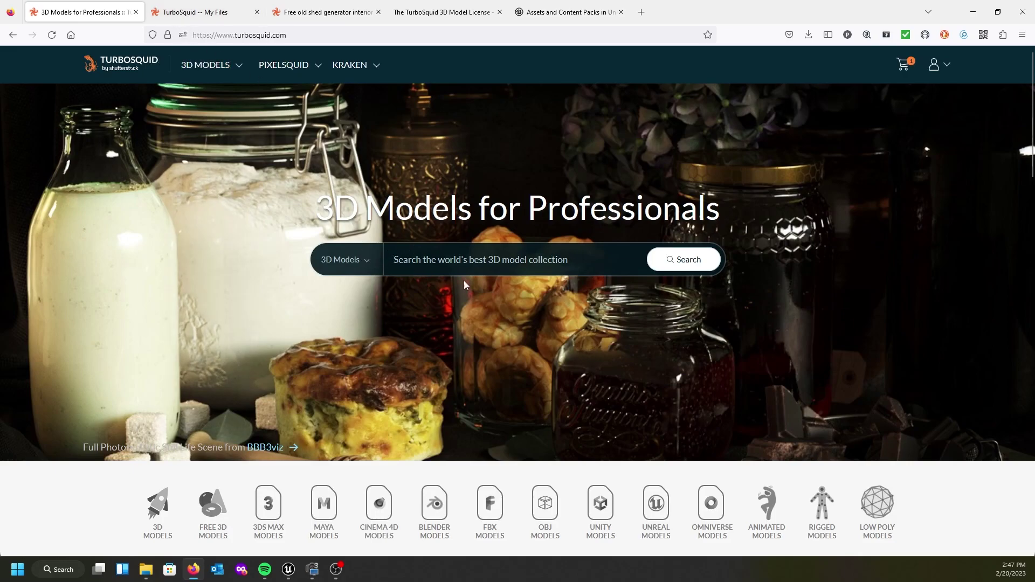
type("old b")
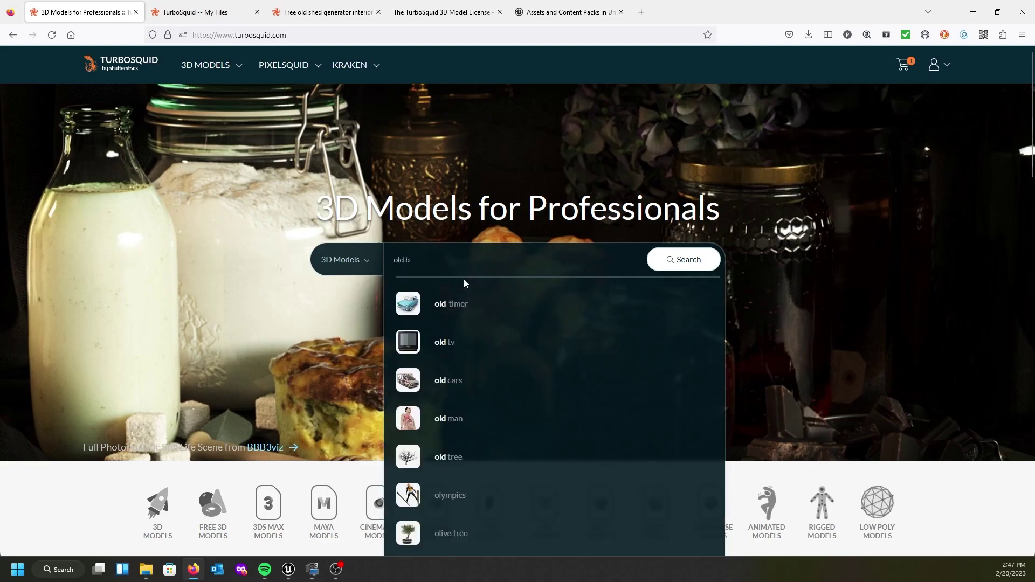
type("uilding")
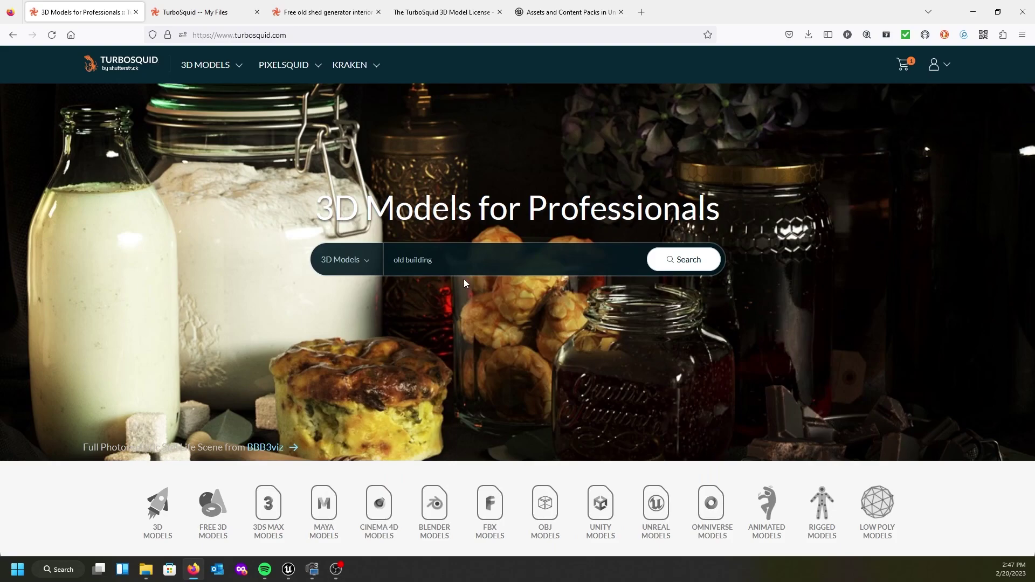
key("Return")
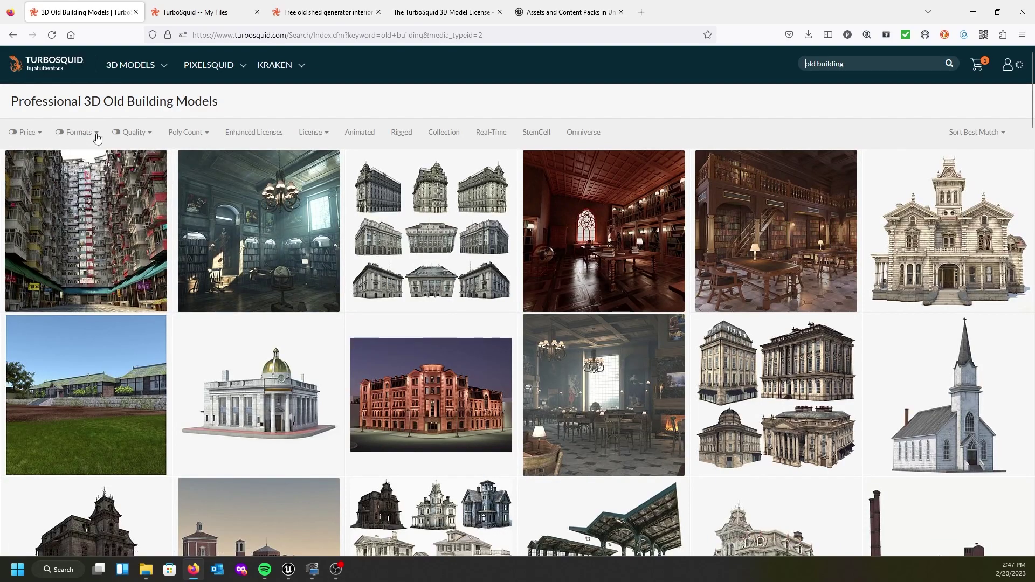
left_click(26, 140)
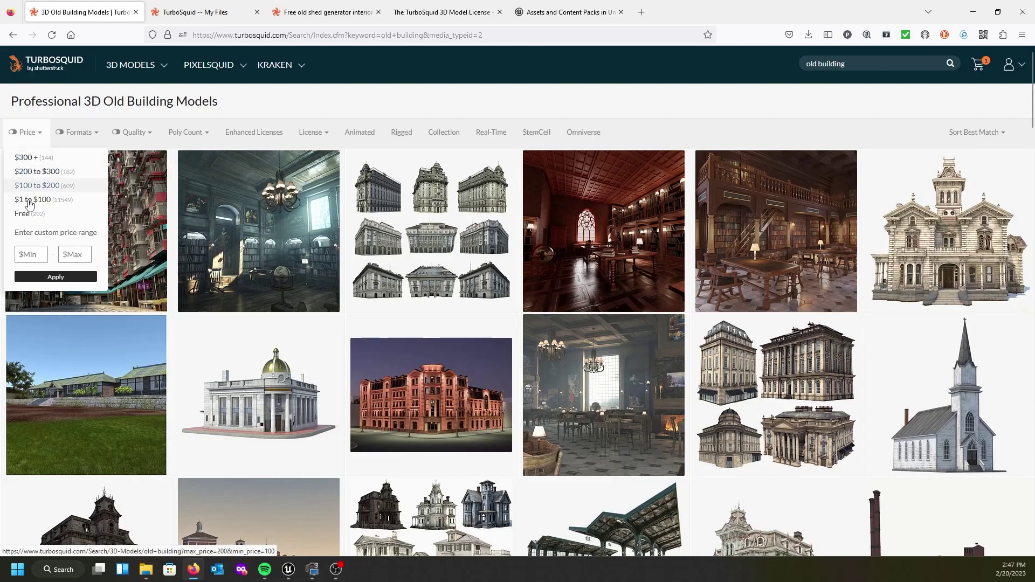
left_click(22, 214)
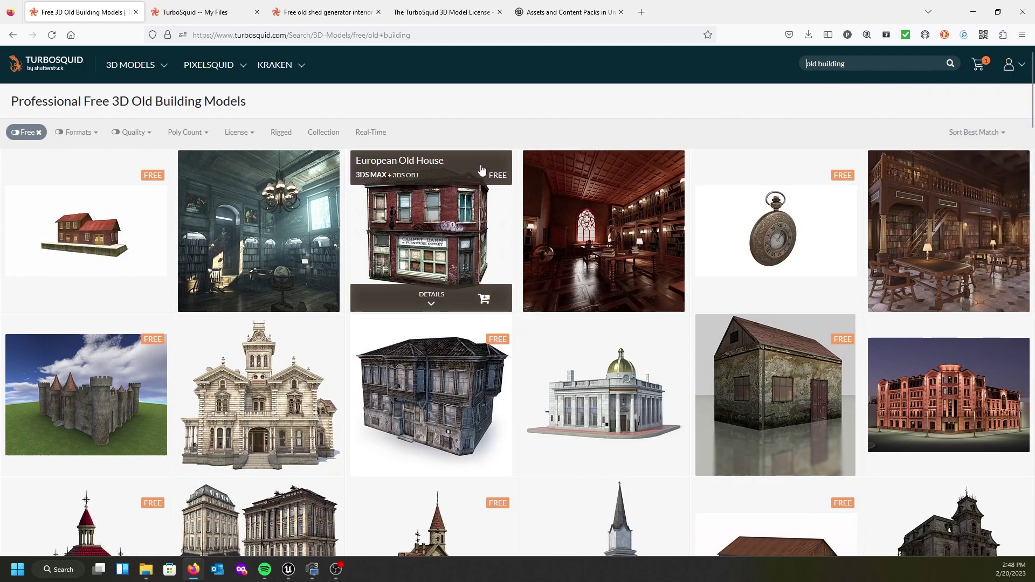
Look through the free old building models in the search results and return to the start of the list.
scroll(269, 204, "down", 3)
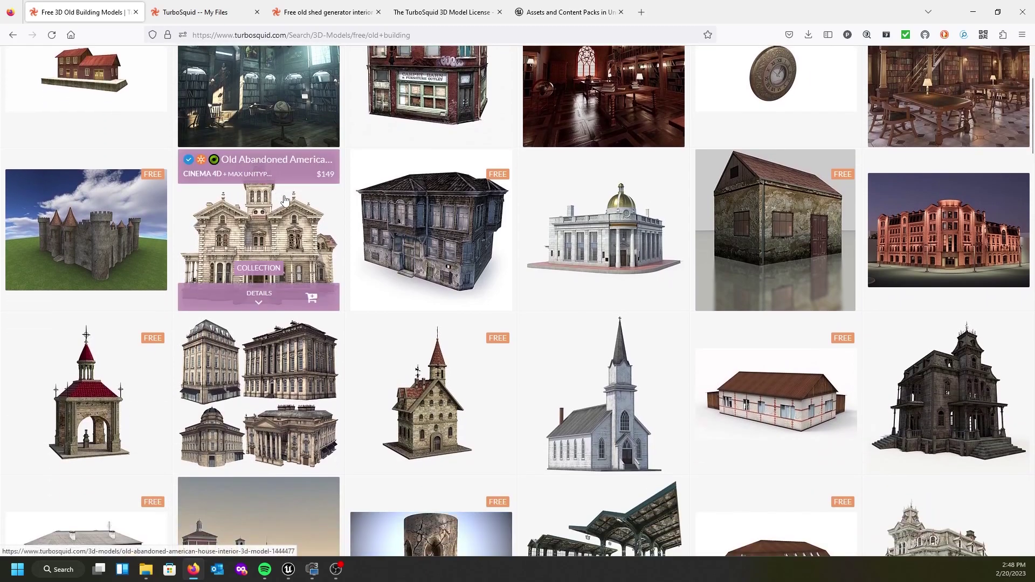
scroll(325, 223, "down", 5)
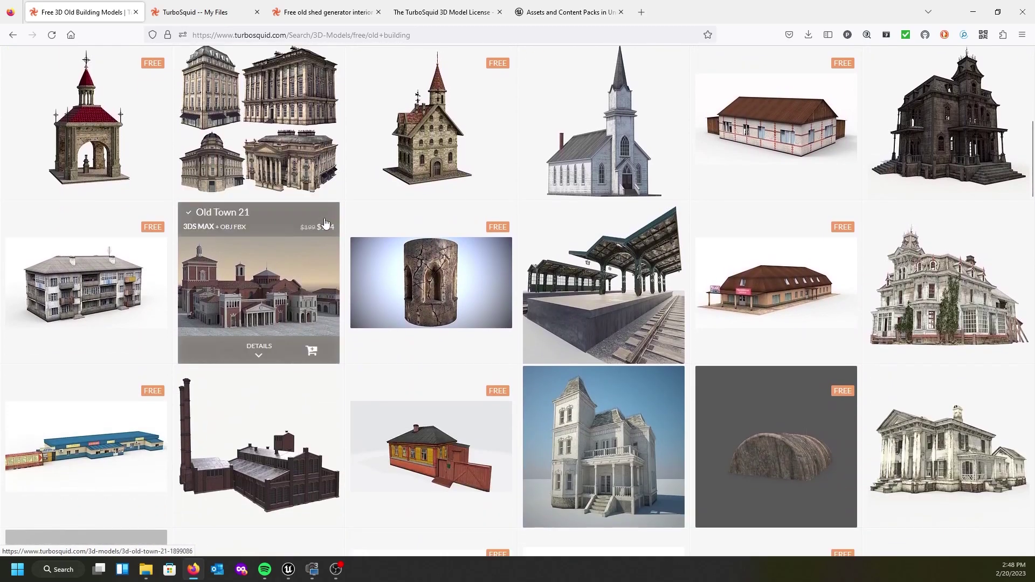
scroll(269, 290, "down", 5)
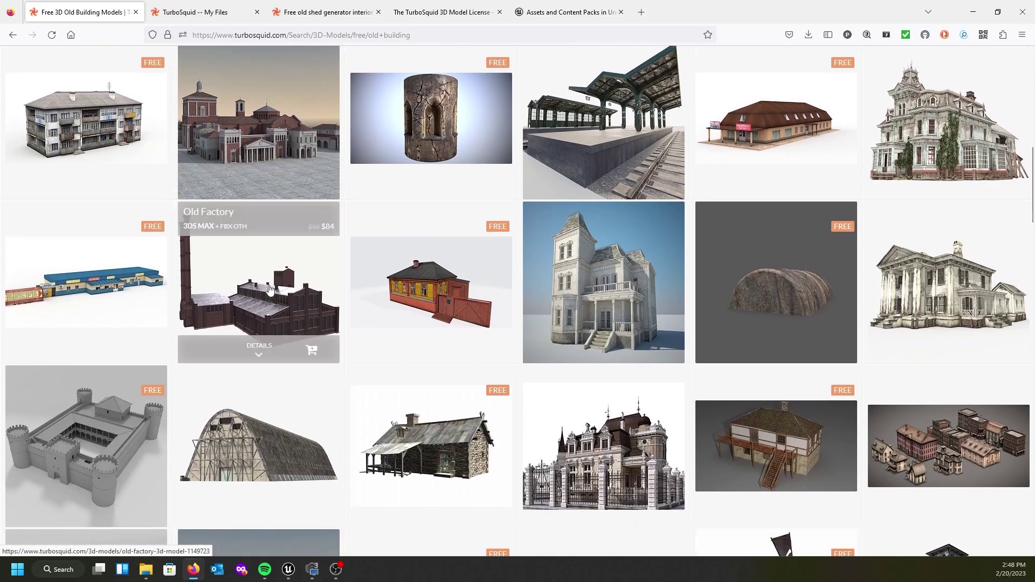
scroll(270, 291, "down", 1)
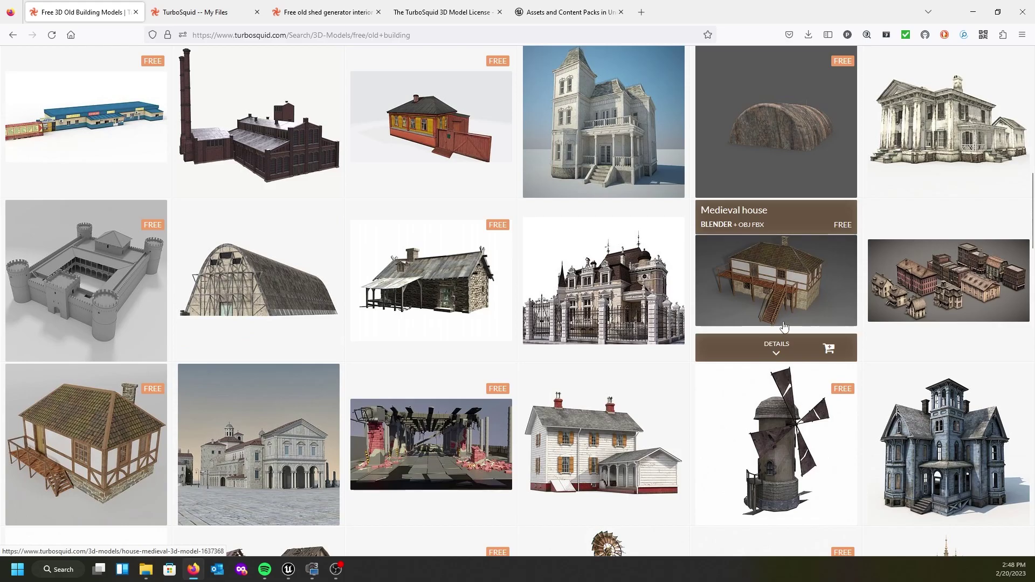
scroll(667, 322, "up", 3)
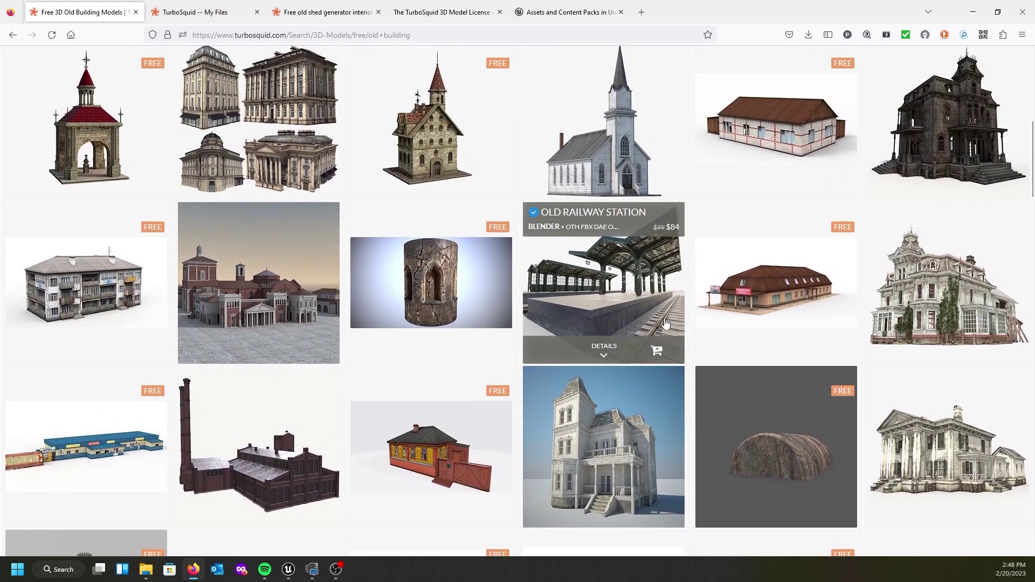
scroll(667, 322, "up", 8)
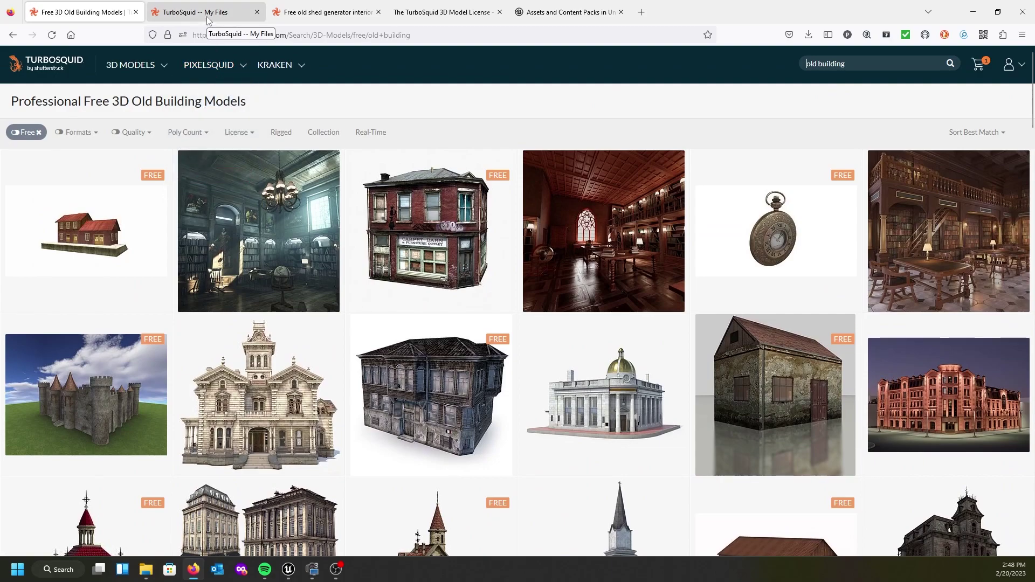
Examine the Generator Shed model's exterior and interior preview images, plus its available formats and specifications.
left_click(326, 12)
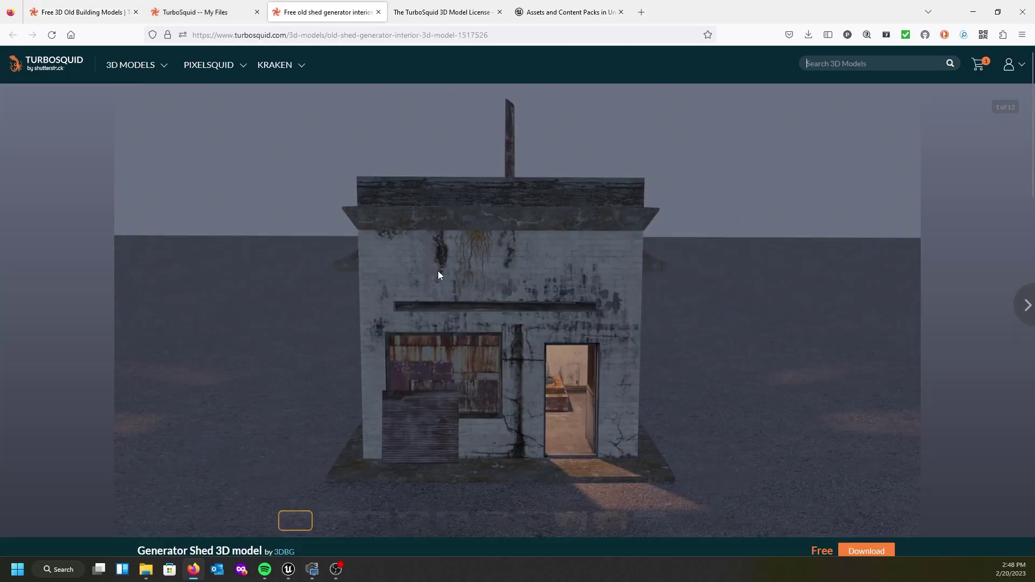
right_click(425, 268)
left_click(376, 266)
scroll(377, 266, "down", 4)
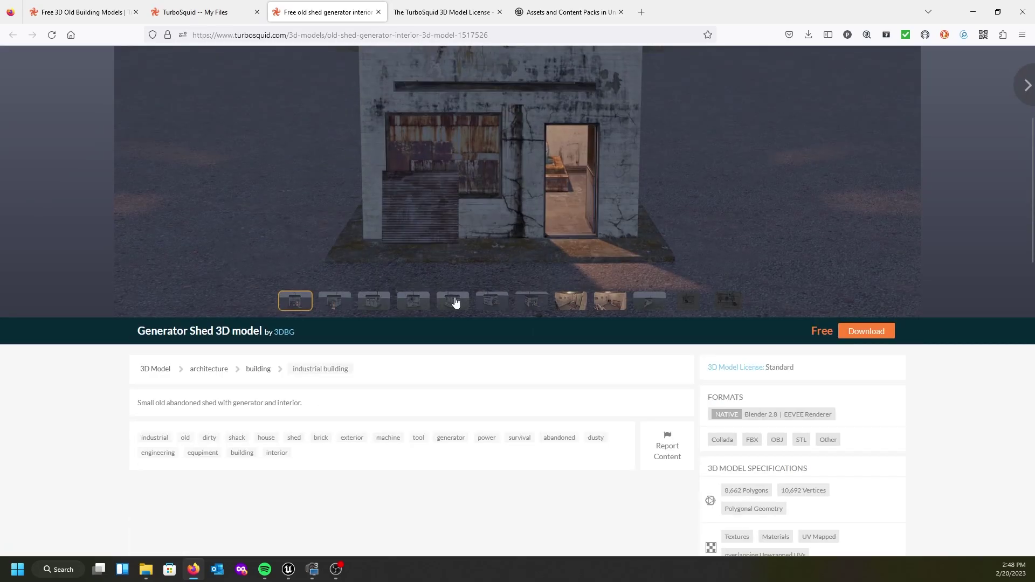
left_click(345, 305)
left_click(371, 307)
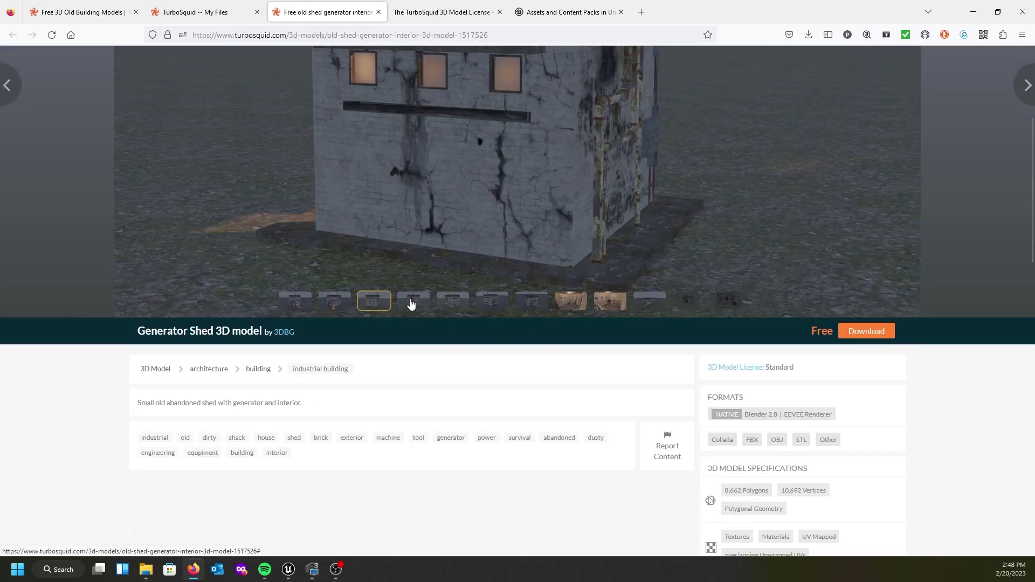
left_click(411, 305)
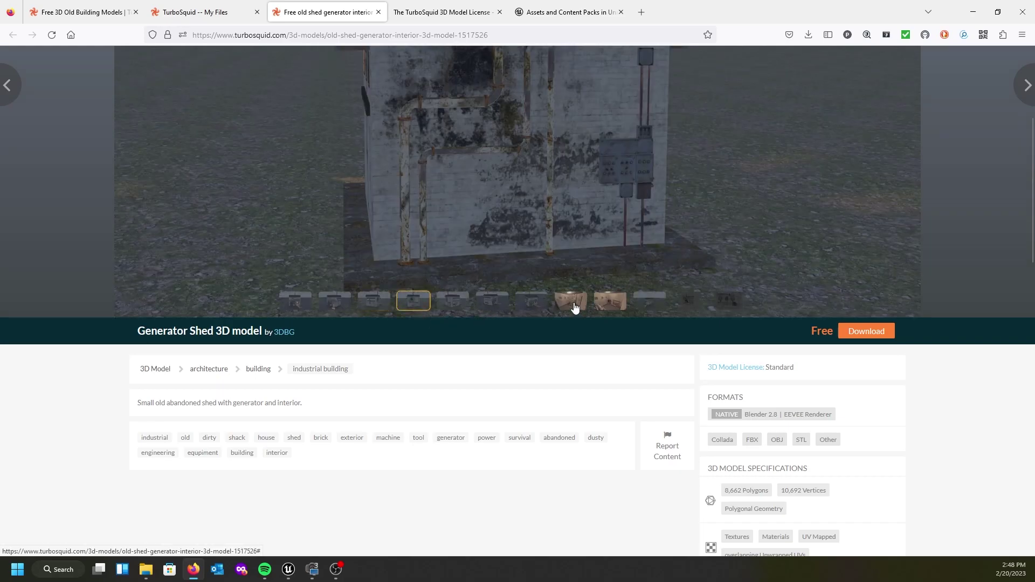
left_click(576, 312)
left_click(613, 305)
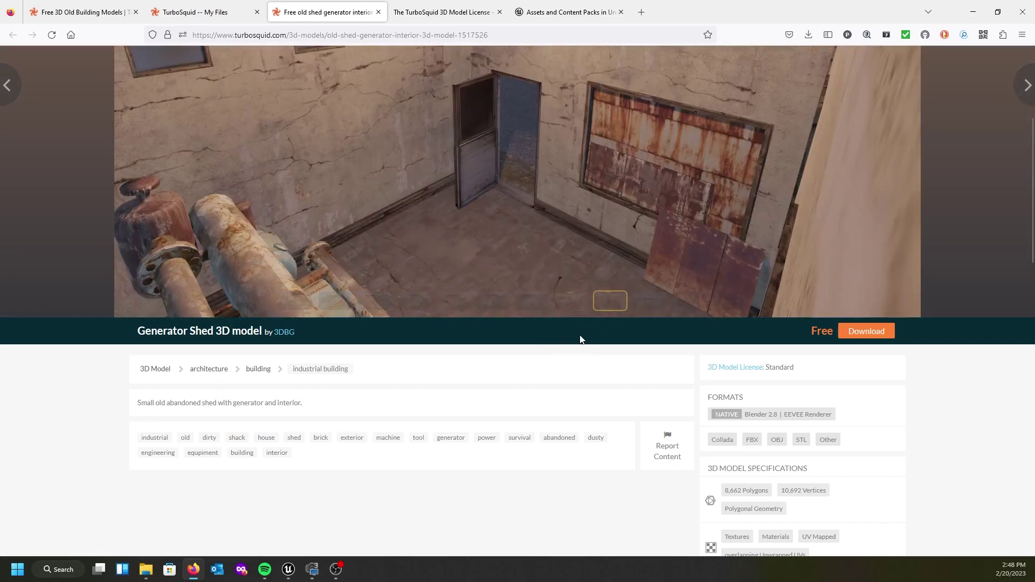
scroll(533, 356, "down", 3)
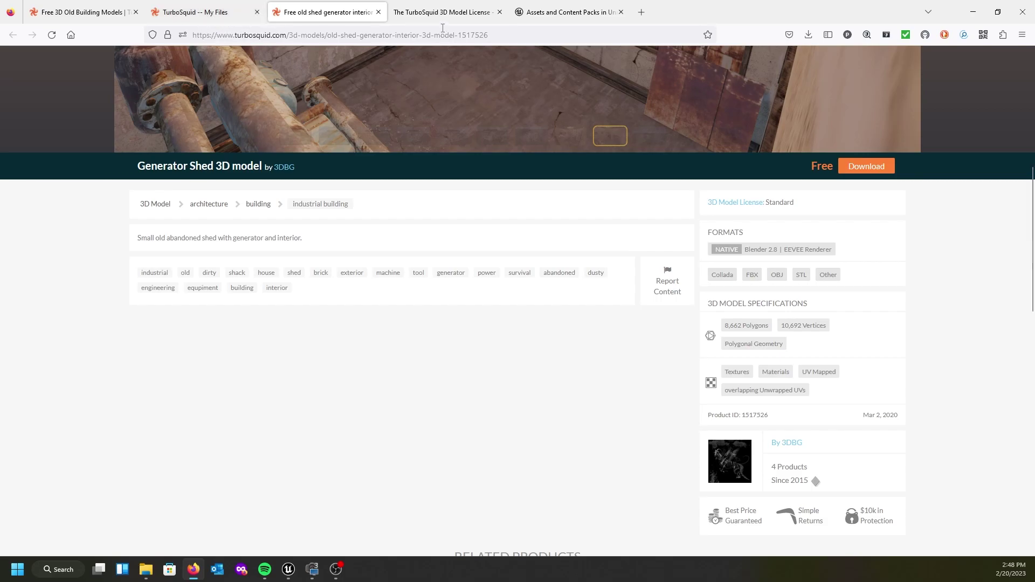
Review the previously downloaded models in the TurboSquid My Files downloads list.
left_click(227, 15)
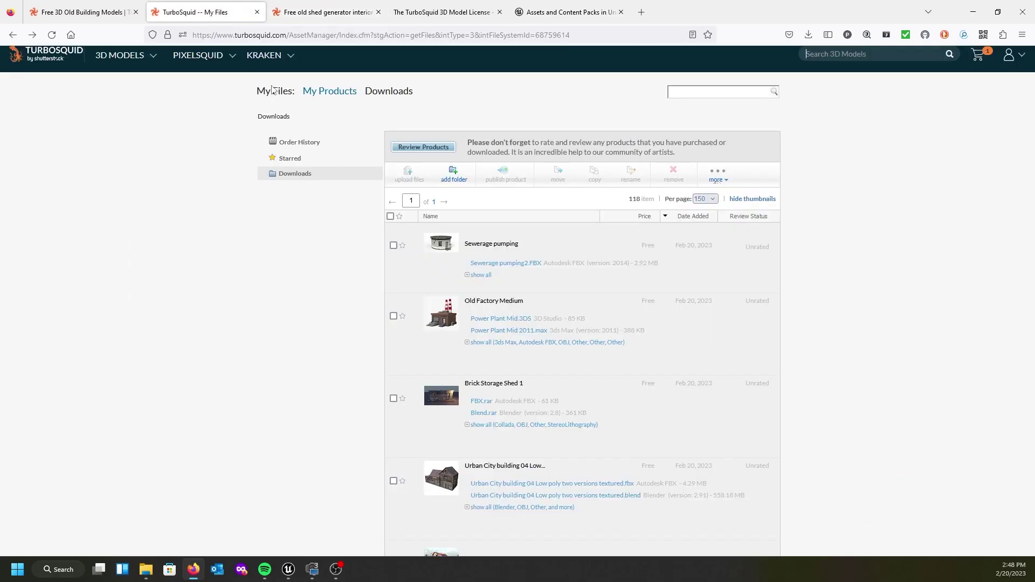
scroll(514, 285, "down", 3)
scroll(515, 284, "down", 1)
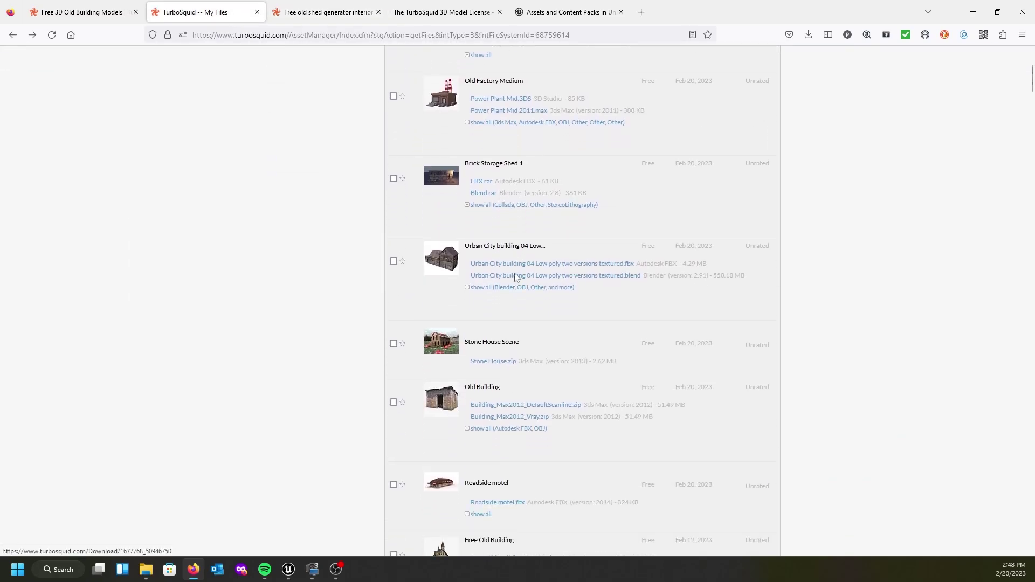
scroll(515, 274, "down", 2)
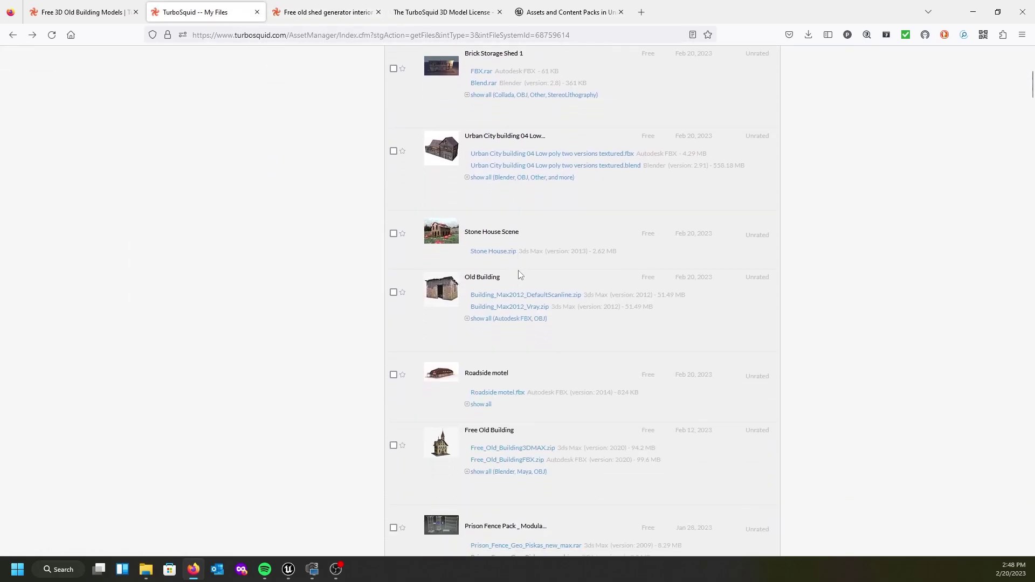
scroll(519, 272, "up", 3)
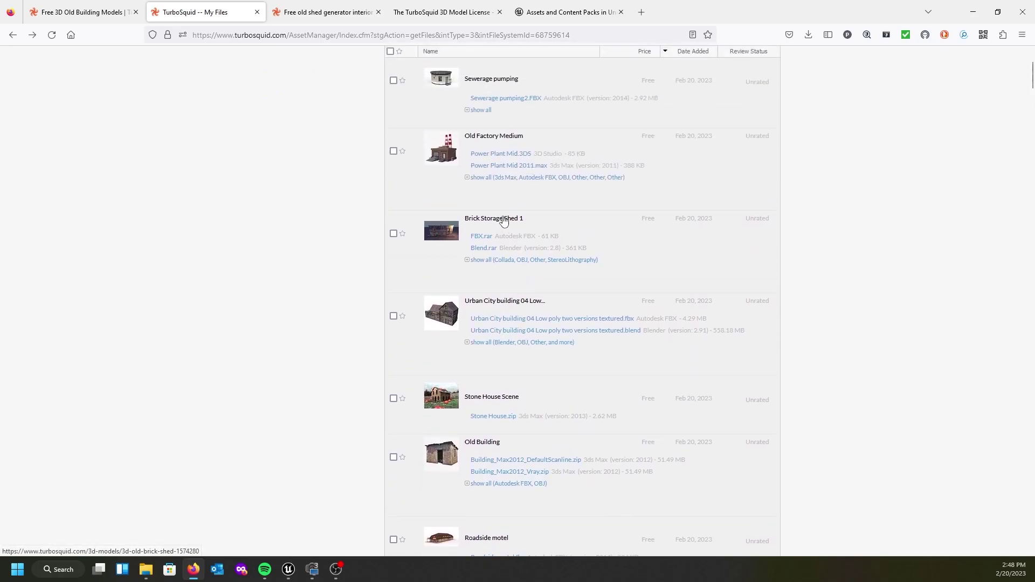
Open the Brick Storage Shed 1 product page and examine its exterior and interior preview images.
left_click(491, 219)
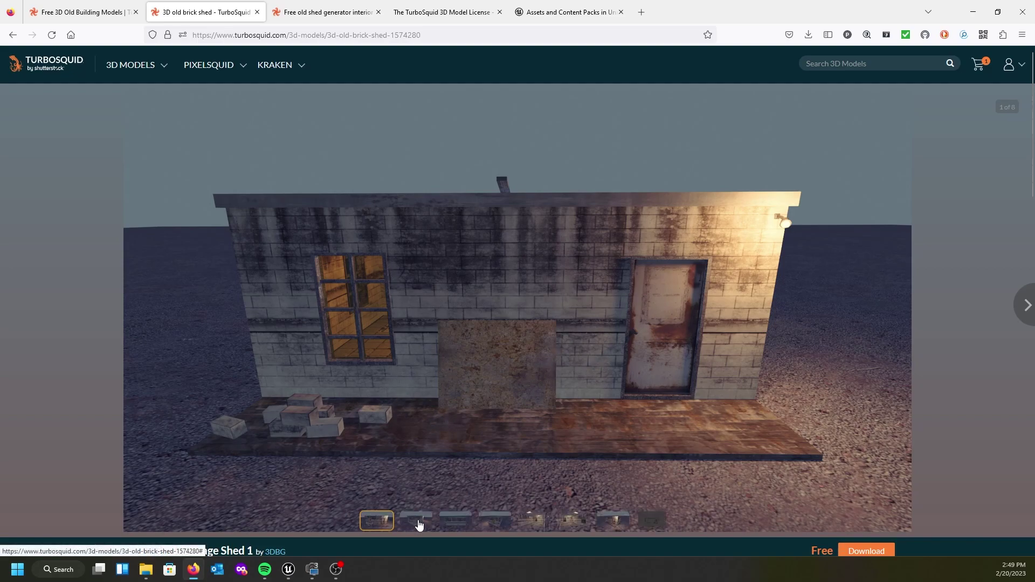
left_click(419, 521)
left_click(453, 528)
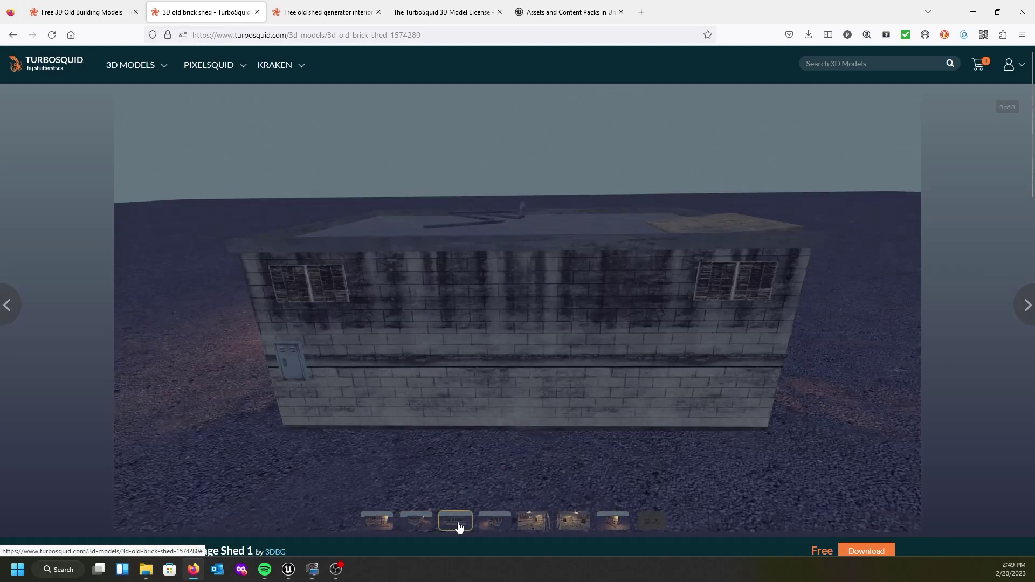
left_click(500, 522)
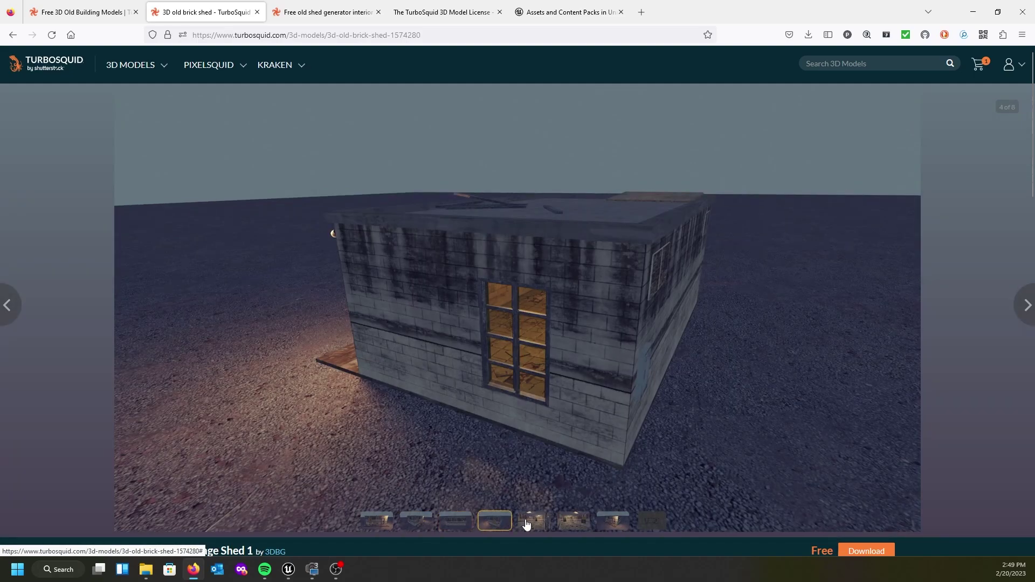
left_click(527, 525)
left_click(565, 524)
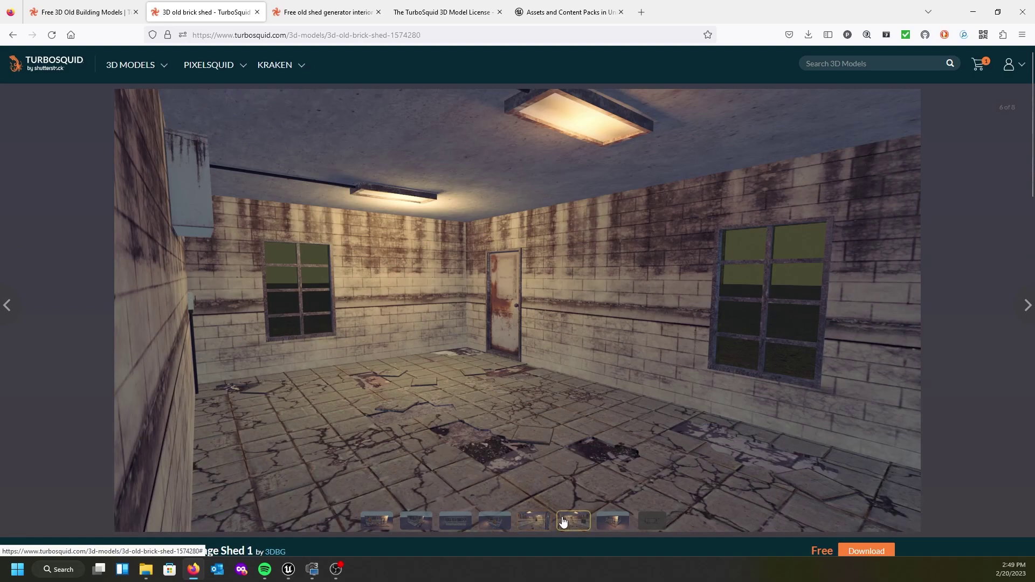
Examine the last Brick Storage Shed 1 preview images, including the wireframe, and compare its formats and specifications with the Generator Shed's.
left_click(612, 520)
left_click(648, 522)
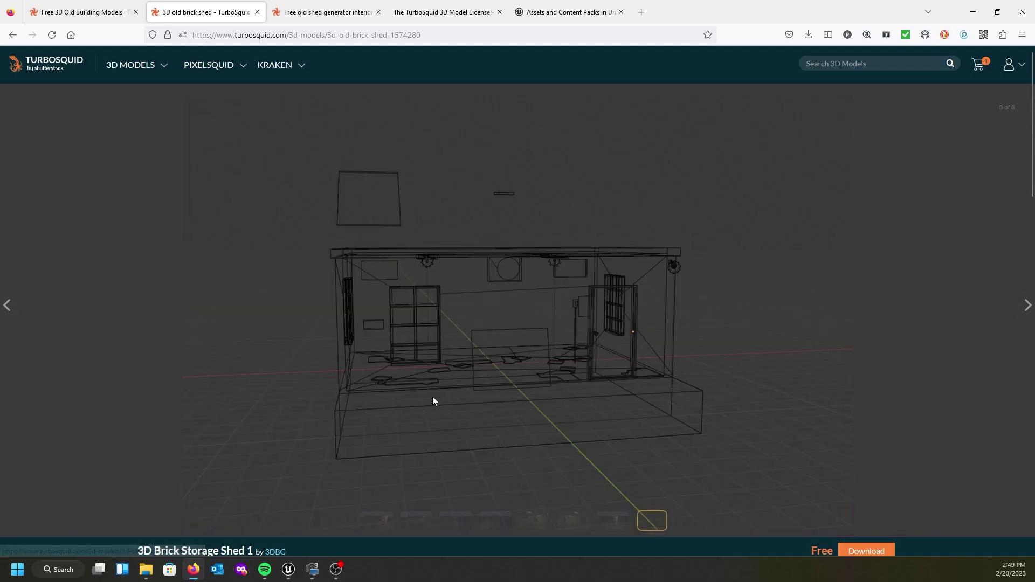
scroll(425, 387, "down", 3)
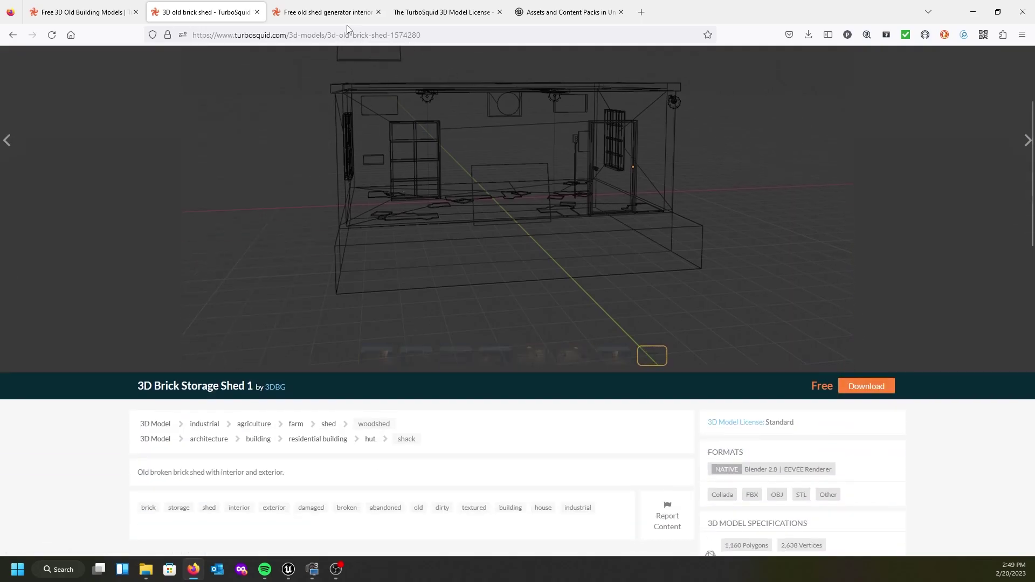
left_click(302, 20)
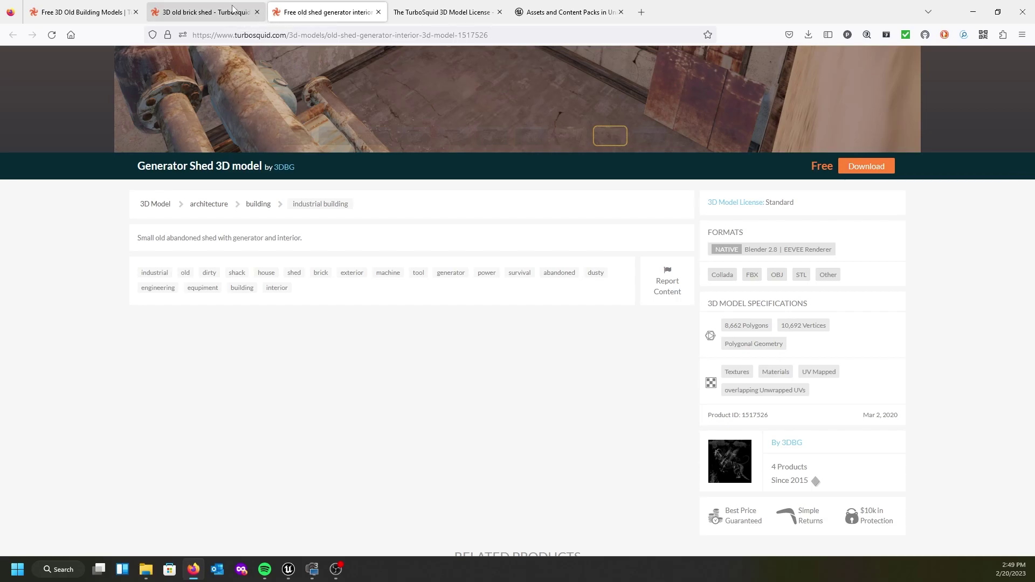
left_click(198, 15)
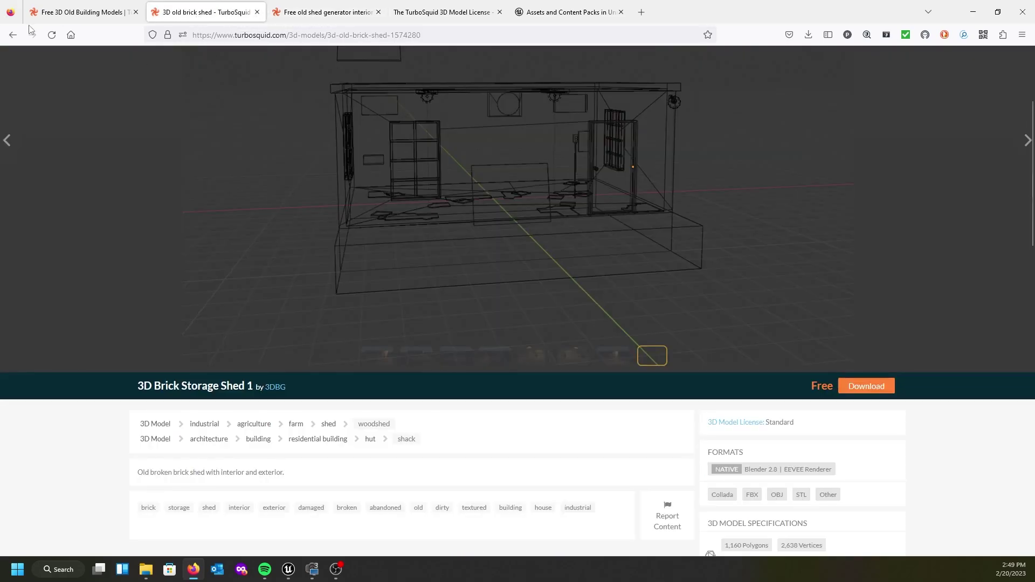
Return to the My Files downloads list and expand the full list of files for Brick Storage Shed 1.
left_click(14, 35)
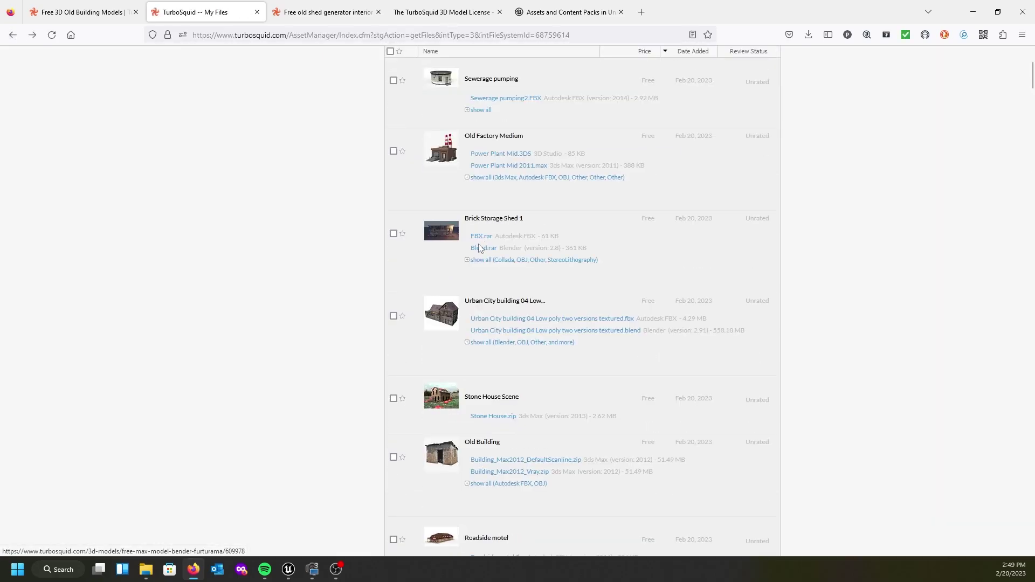
scroll(469, 245, "up", 3)
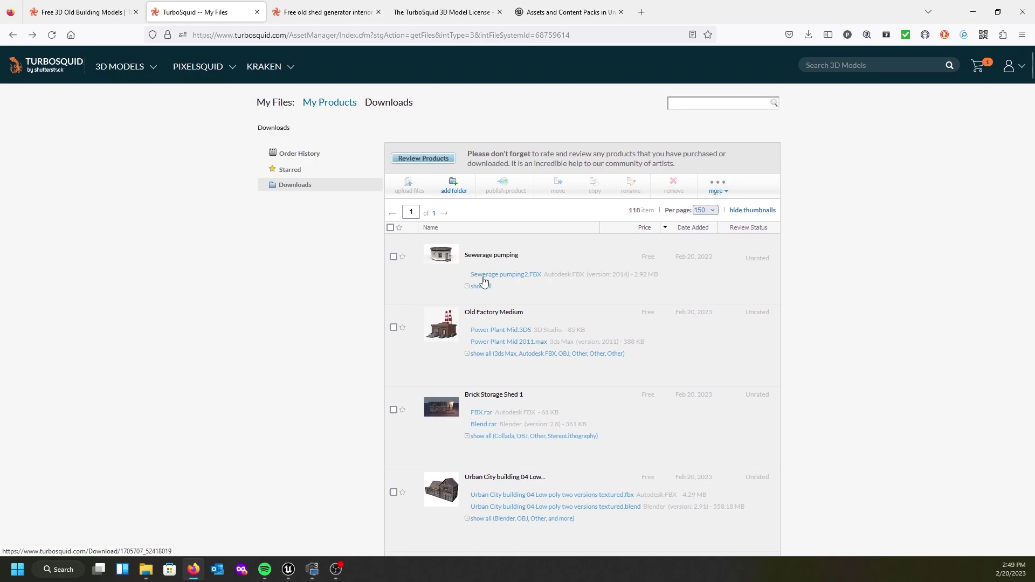
scroll(469, 259, "down", 2)
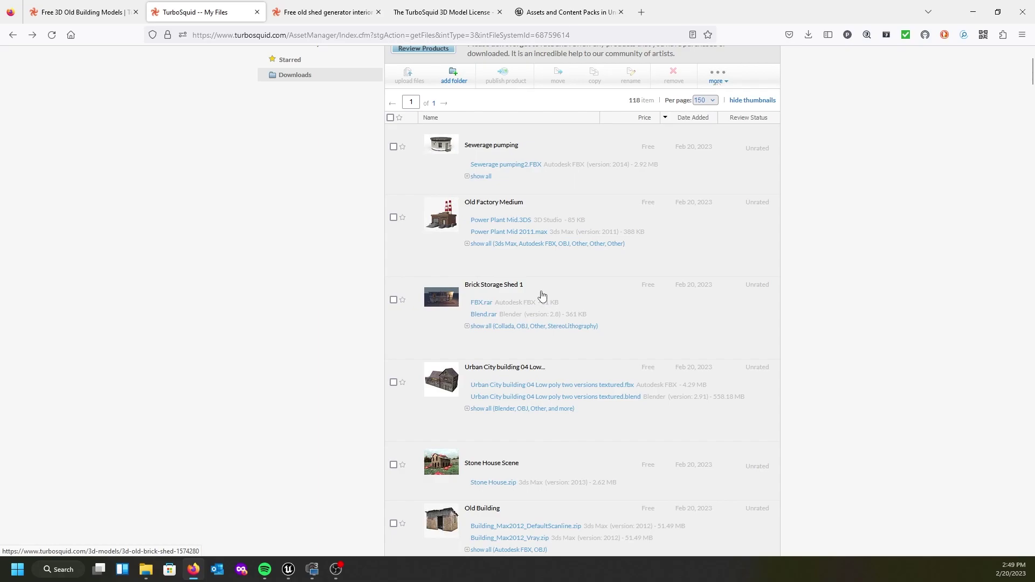
scroll(426, 327, "down", 1)
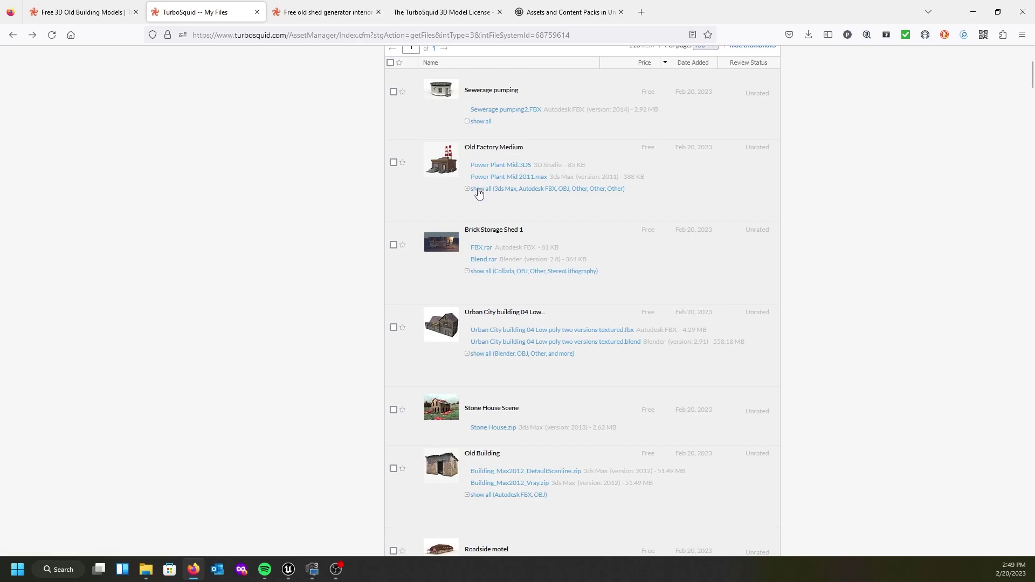
left_click(476, 271)
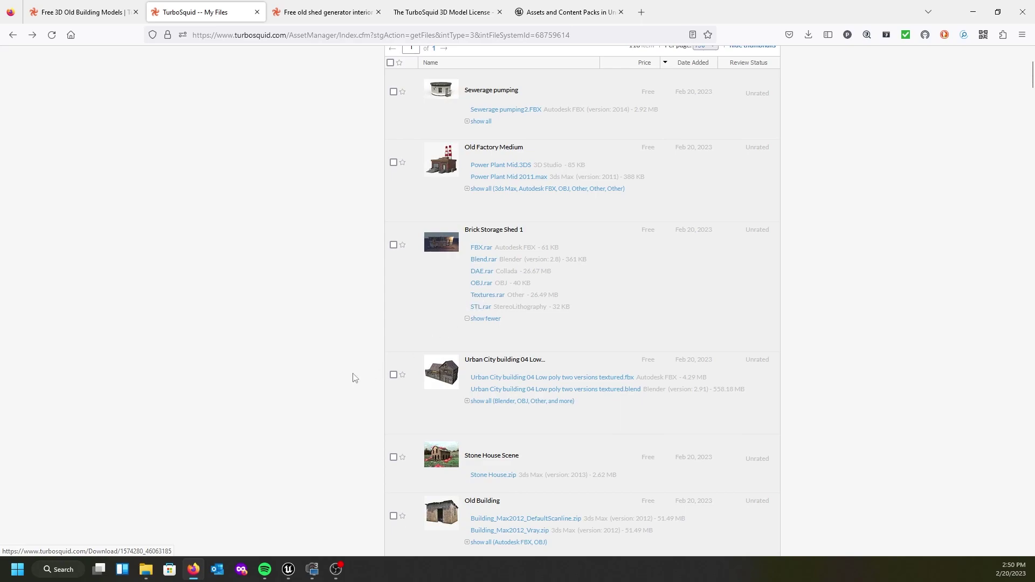
Bring up the Downloads and Storage Shed folder windows in File Explorer and arrange them over the browser.
mouse_move(149, 576)
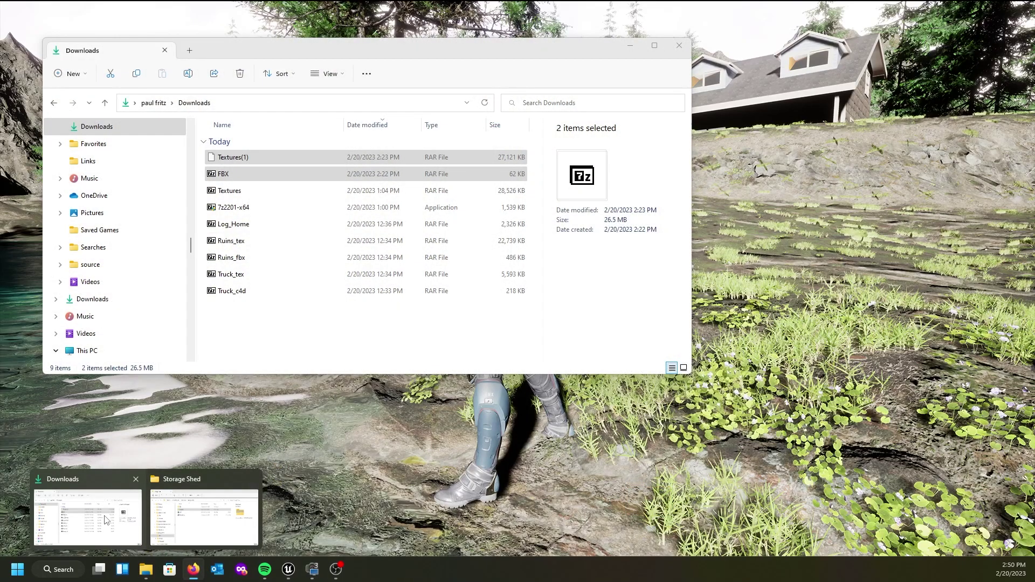
left_click(89, 512)
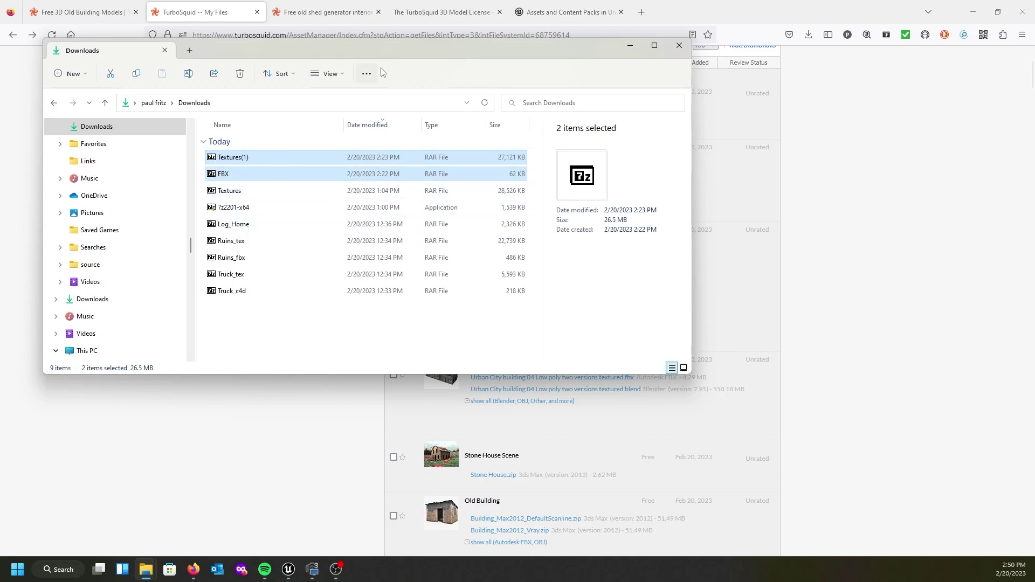
left_click_drag(390, 50, 368, 61)
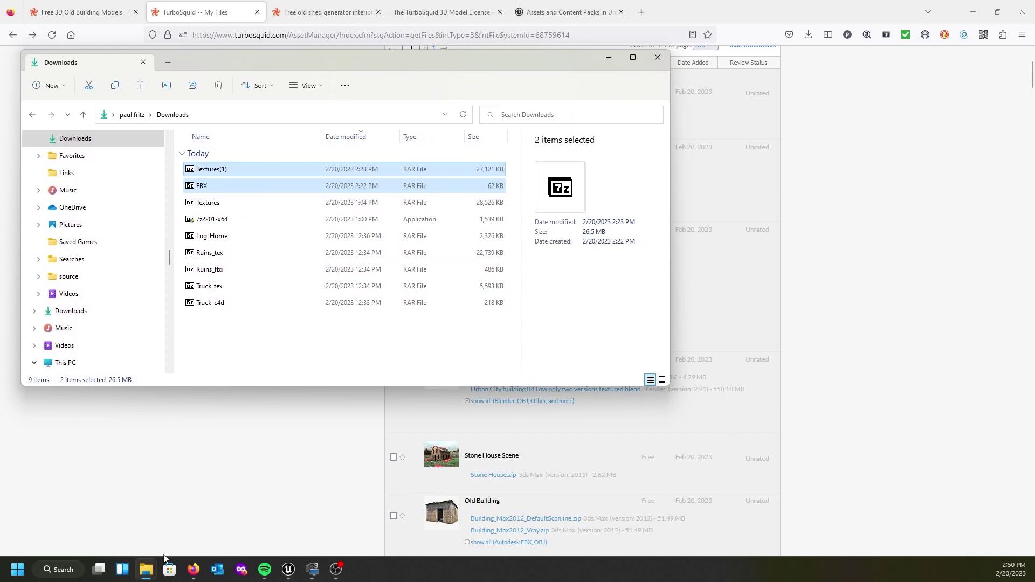
mouse_move(150, 572)
left_click(200, 510)
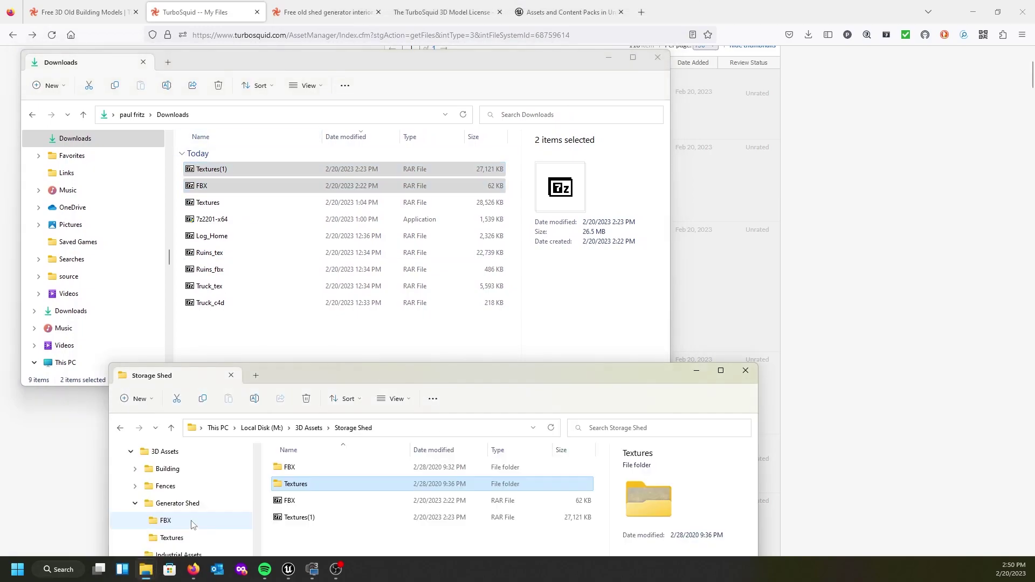
left_click_drag(390, 386, 446, 156)
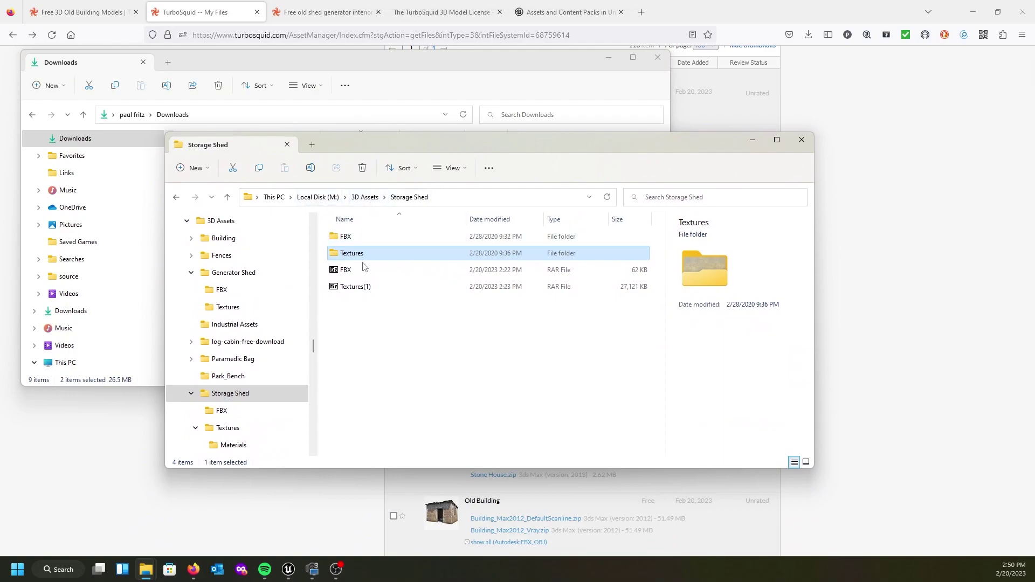
Inspect the contents of the Storage Shed folder's FBX RAR archive in 7-Zip File Manager and close the archive.
left_click(333, 271)
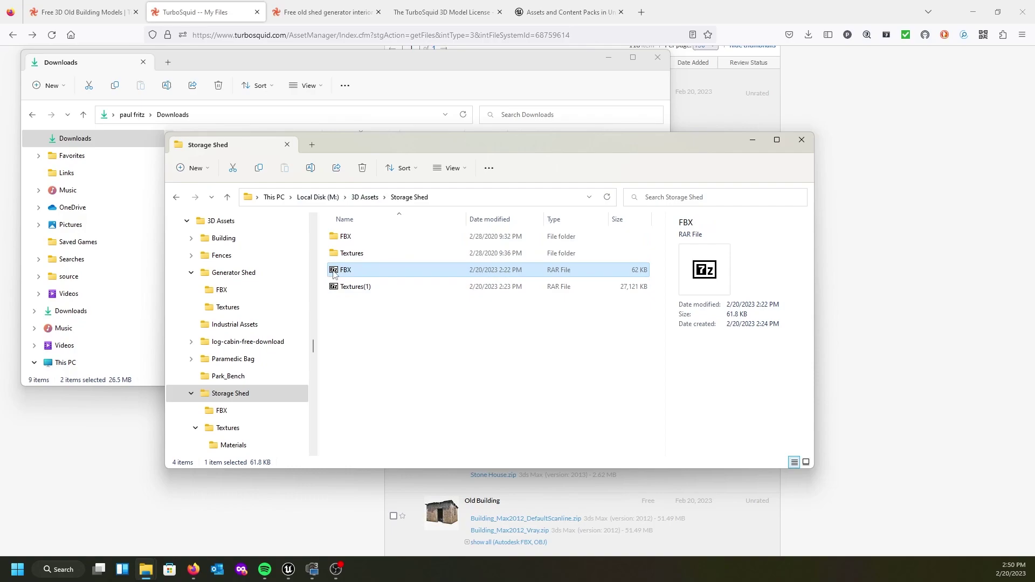
right_click(336, 272)
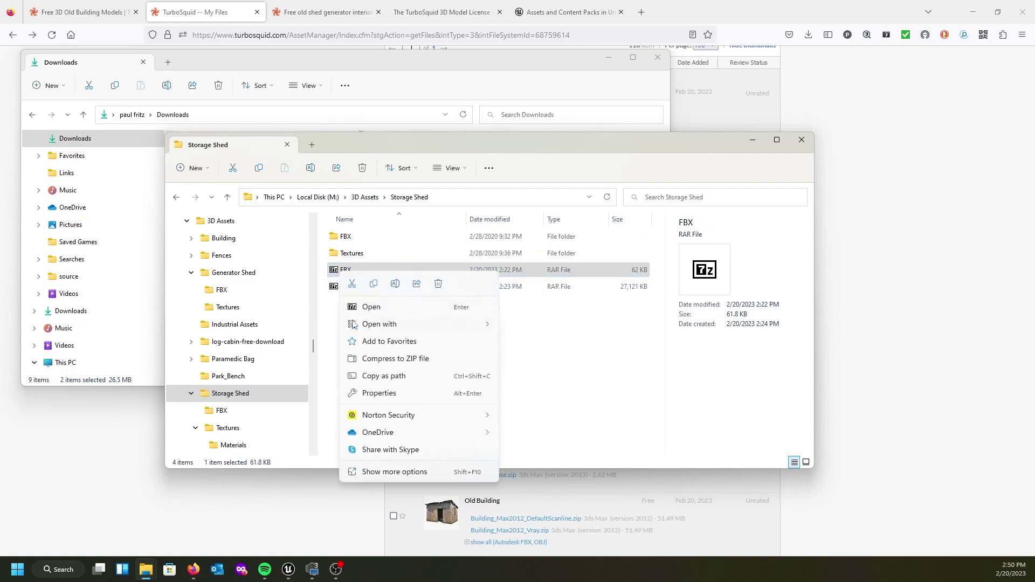
mouse_move(462, 330)
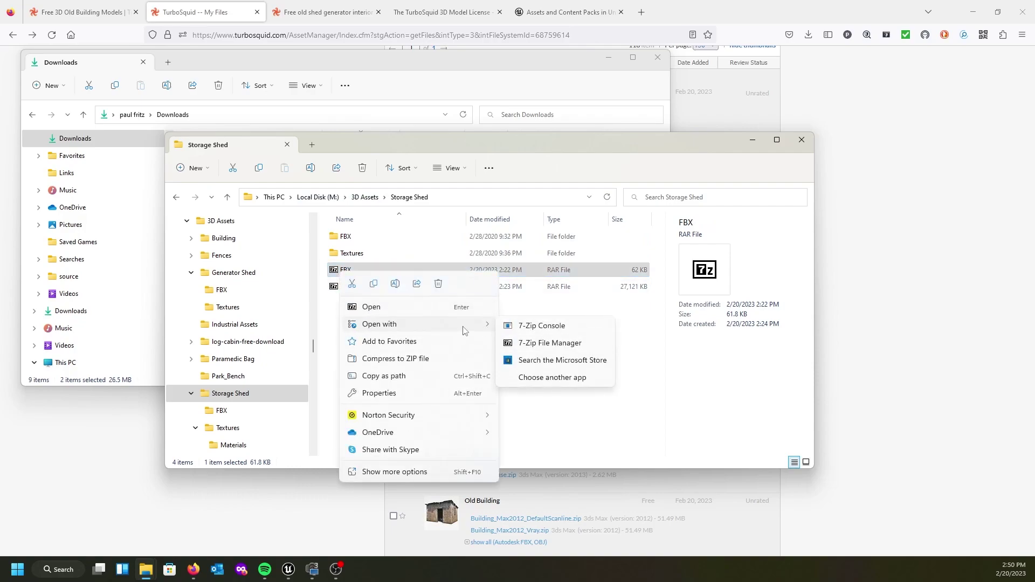
left_click(510, 344)
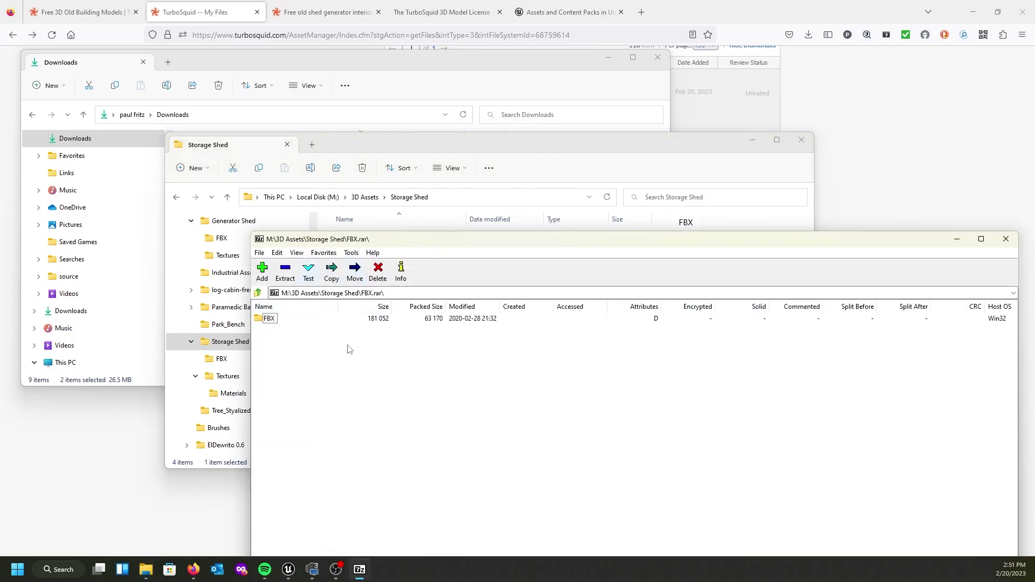
left_click(268, 319)
left_click_drag(588, 245, 530, 344)
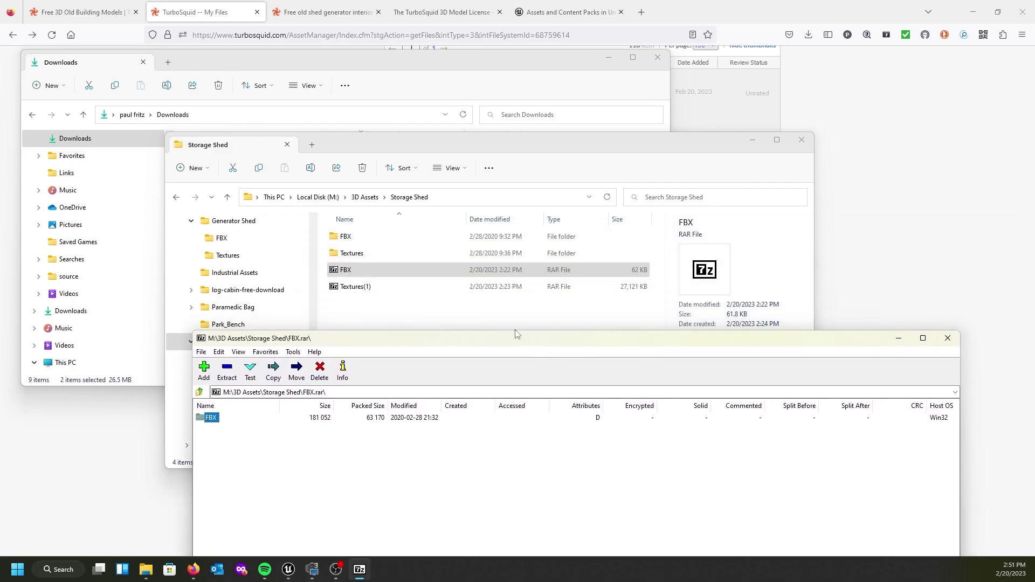
left_click(947, 338)
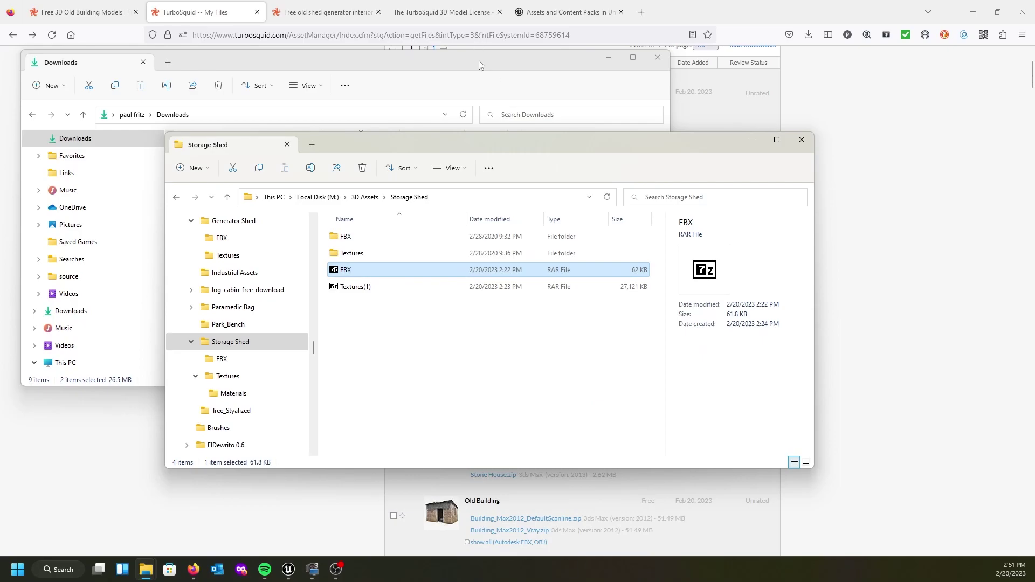
Clear both folder windows off the screen, switch to Unreal Editor, and fly the viewport to an open stretch of desert ground.
left_click_drag(478, 61, 0, 114)
left_click_drag(406, 148, 0, 116)
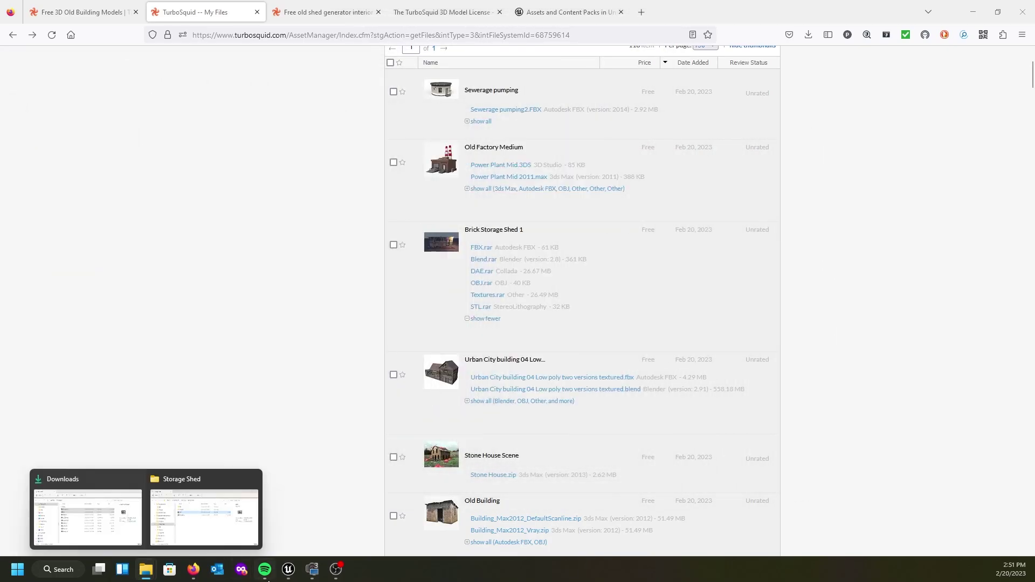
left_click(288, 569)
key("f")
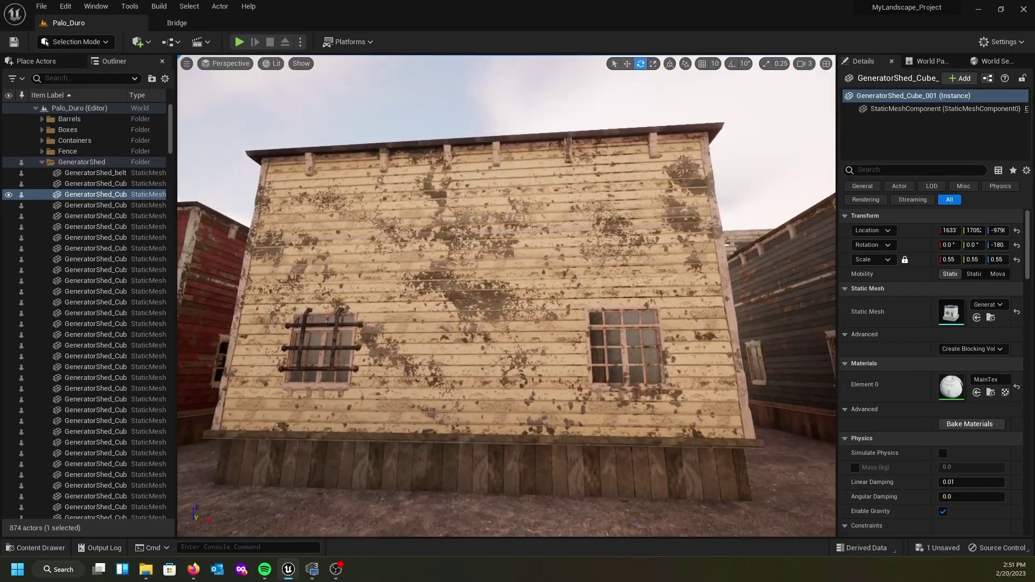
mouse_move(506, 296)
right_mouse_down()
mouse_move(566, 329)
mouse_move(378, 259)
mouse_move(410, 254)
mouse_move(506, 302)
mouse_move(512, 294)
mouse_move(509, 313)
right_mouse_up()
key("w")
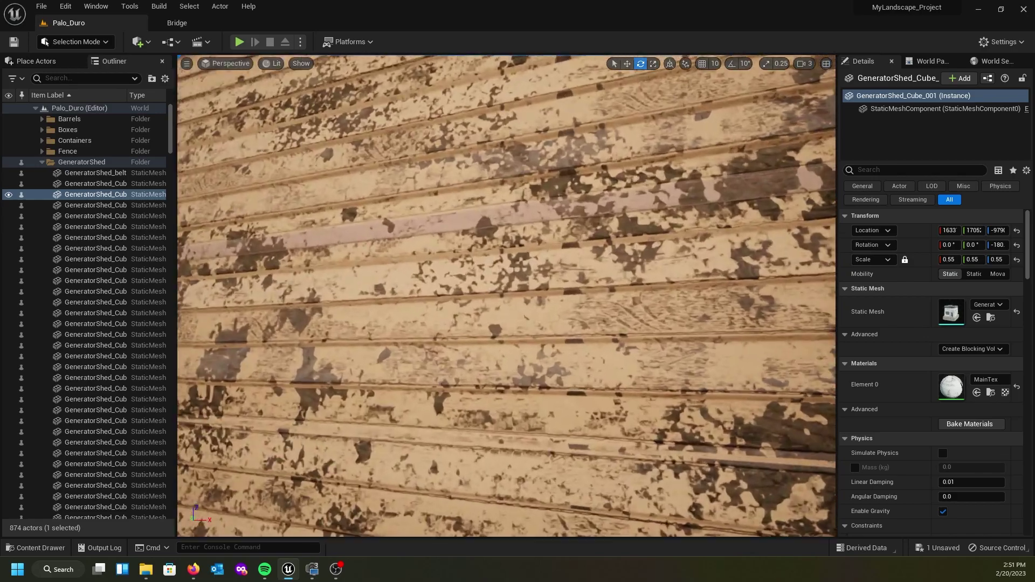
key("w")
key("w")
right_click_drag(528, 278, 497, 281)
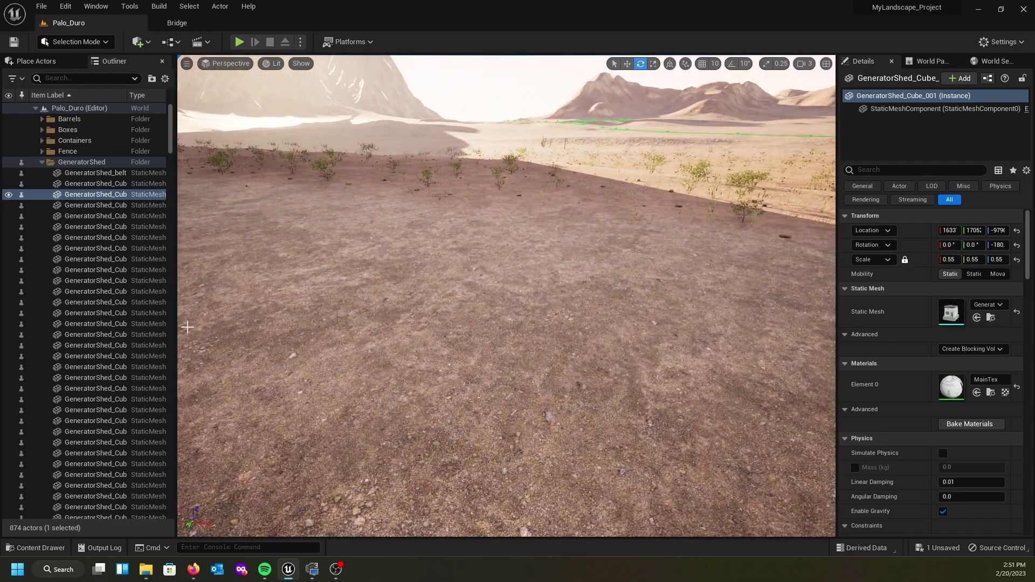
Create a folder named StorageShed inside the project's Content > Models folder and open it.
left_click_drag(0, 78, 205, 68)
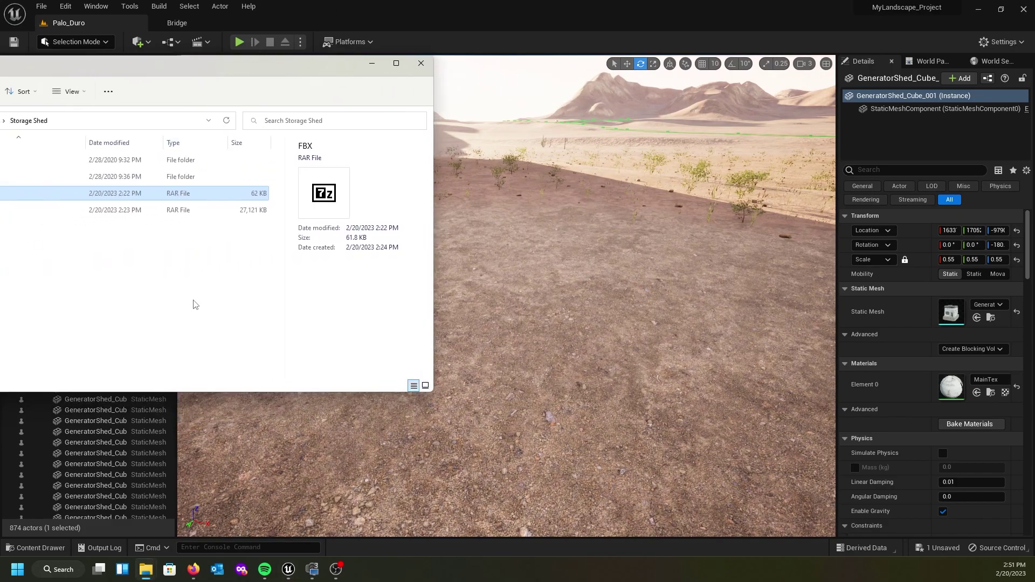
left_click(41, 548)
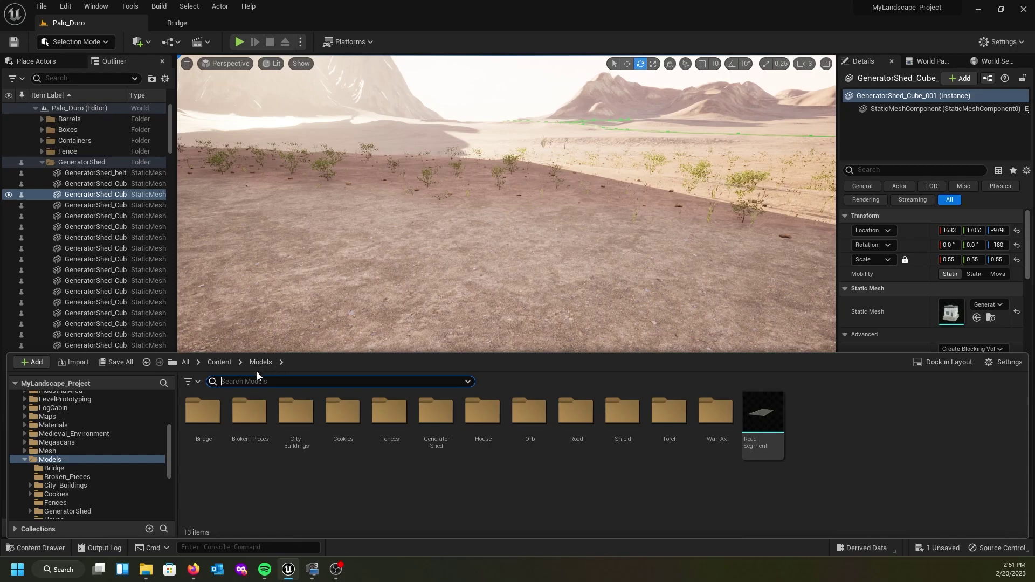
left_click(217, 362)
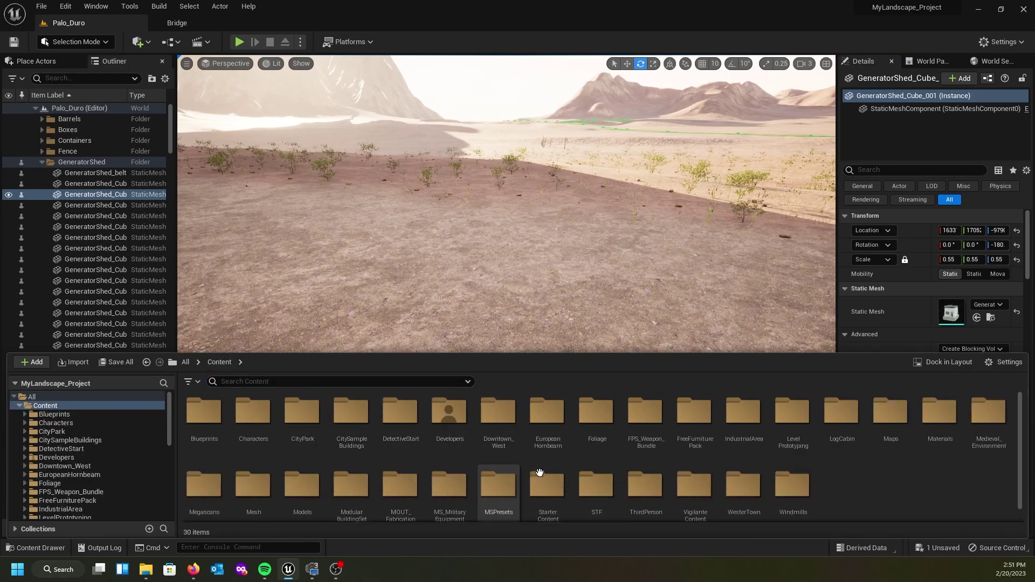
left_click(302, 497)
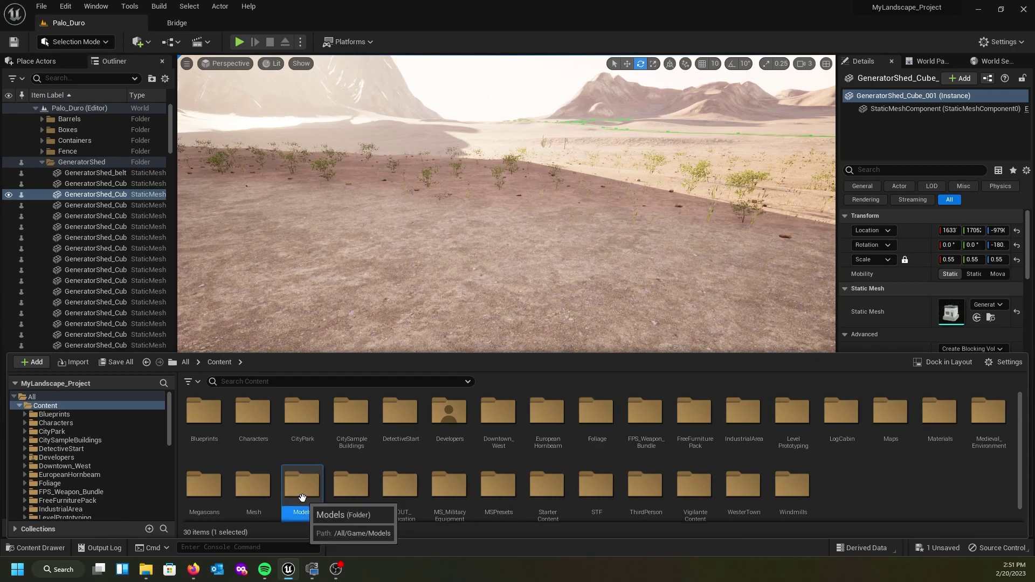
double_click(302, 497)
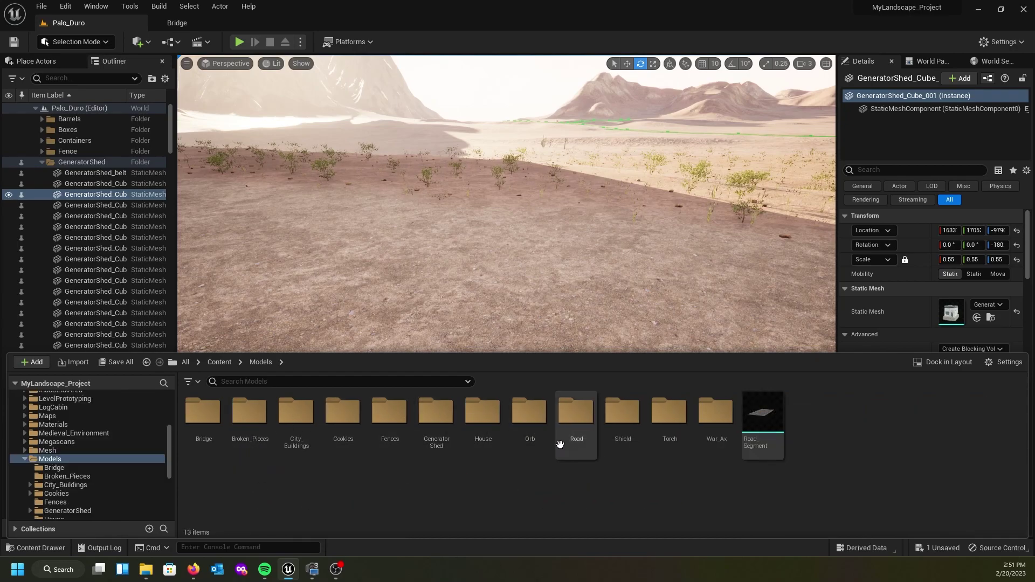
right_click(610, 488)
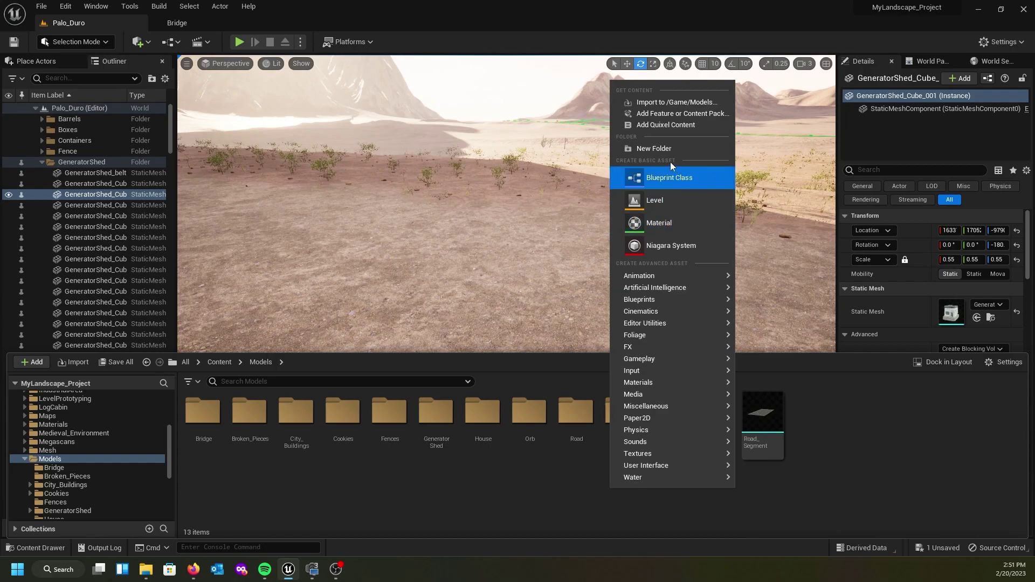
left_click(655, 149)
type("Stora")
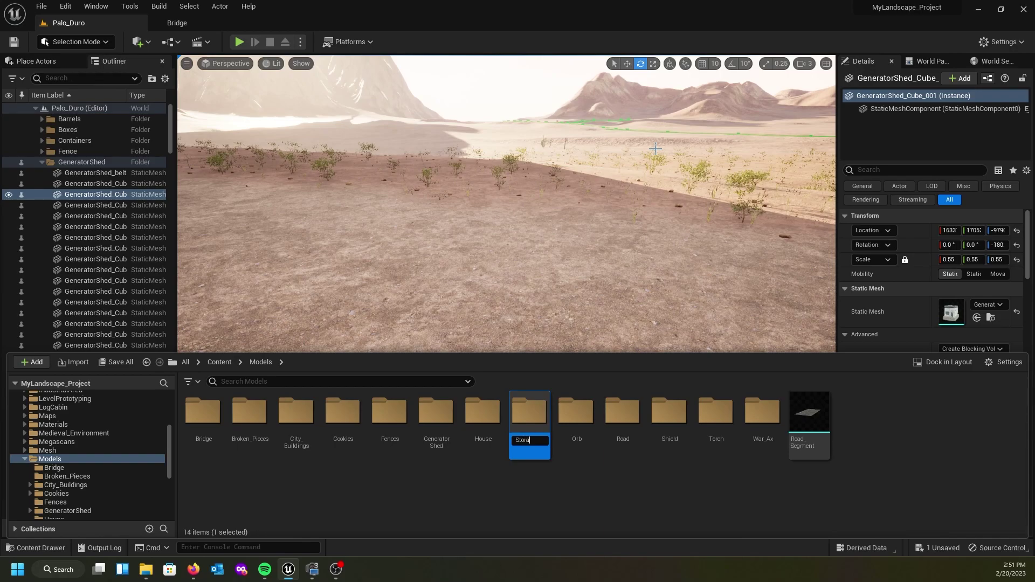
type("geShed")
key("Return")
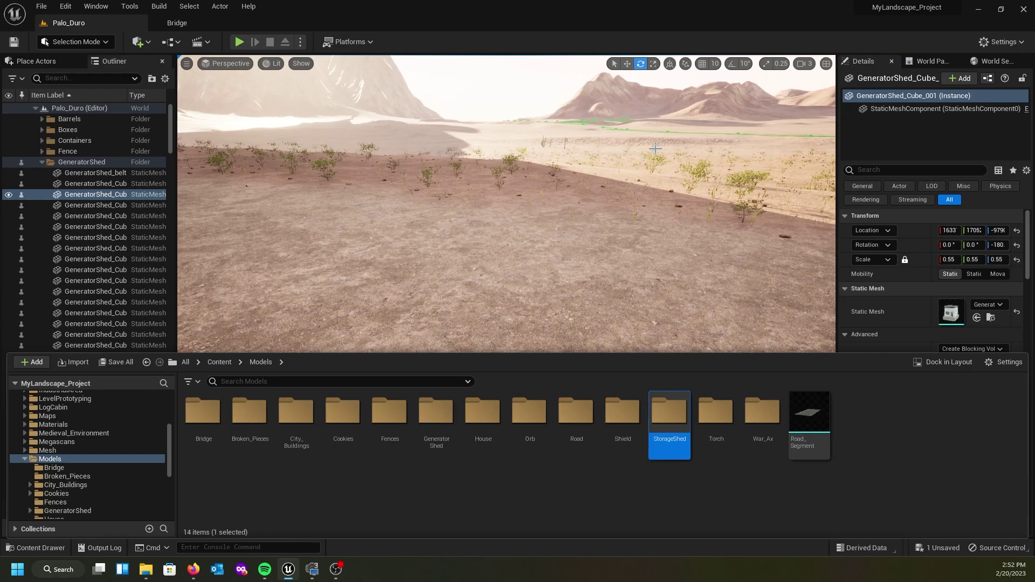
double_click(677, 422)
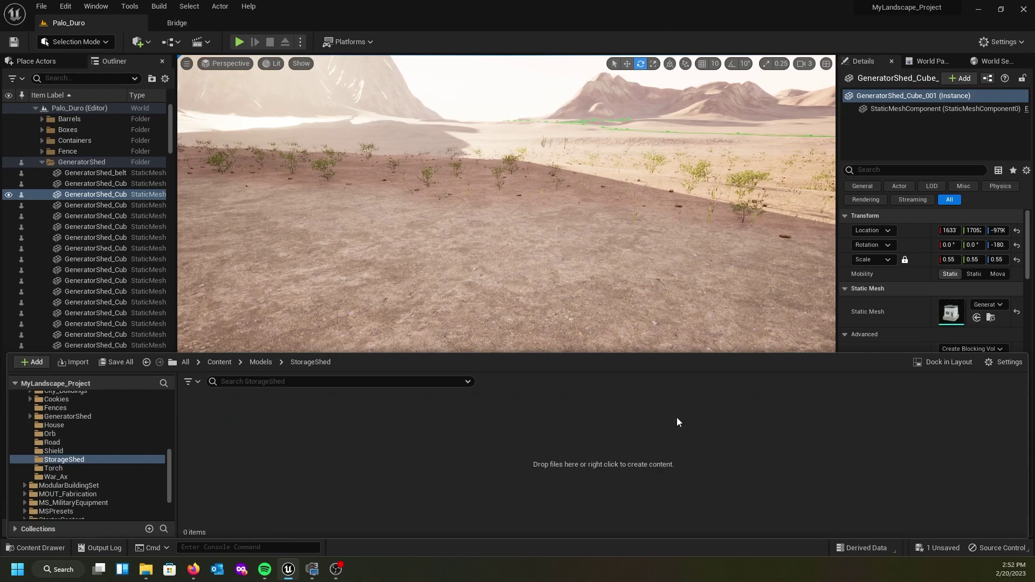
Import the CementShack2 model from the Storage Shed FBX folder into the project's StorageShed folder, using Import All with the default FBX options.
left_click_drag(0, 67, 218, 85)
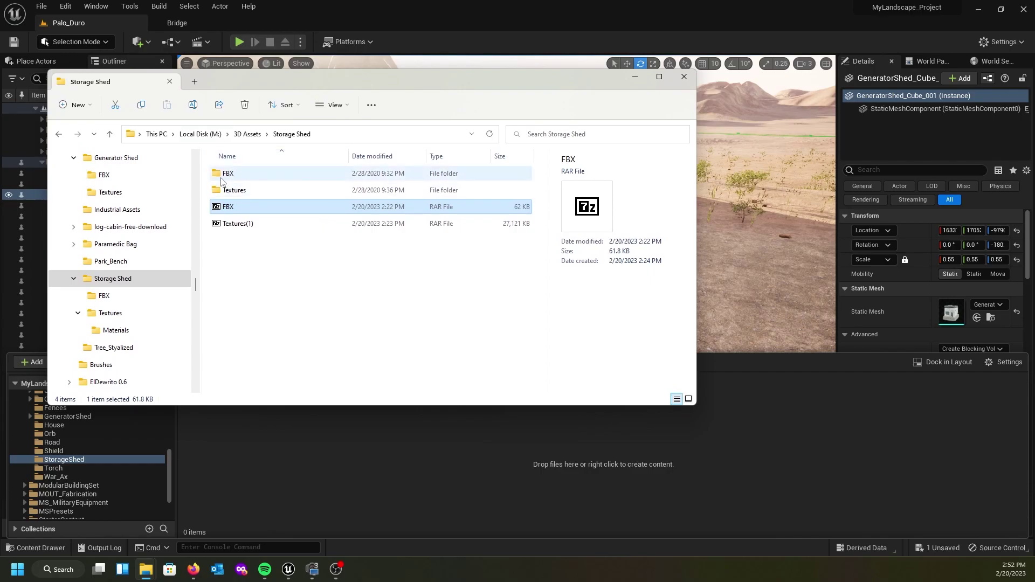
left_click(217, 176)
double_click(216, 176)
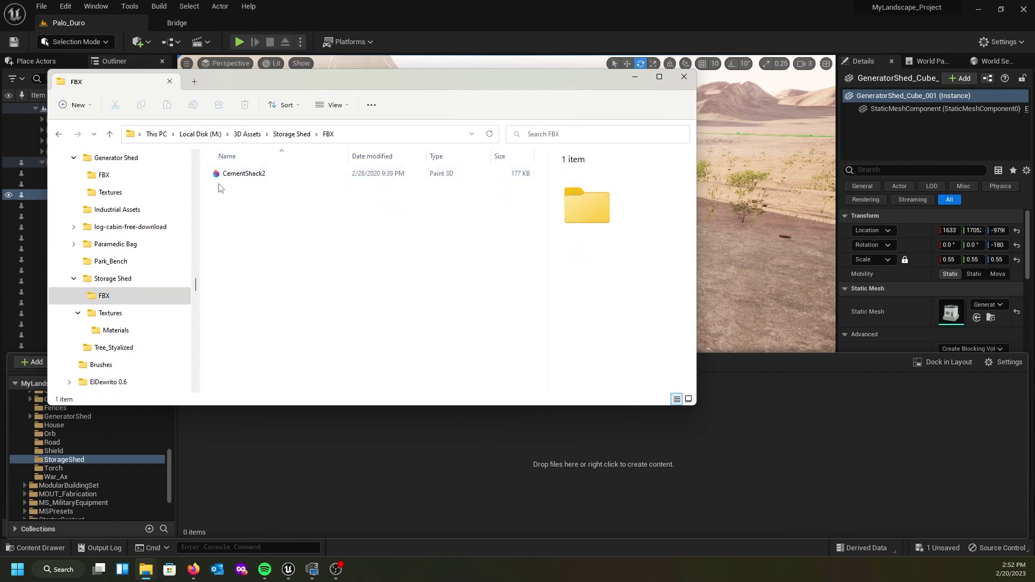
left_click_drag(217, 174, 348, 445)
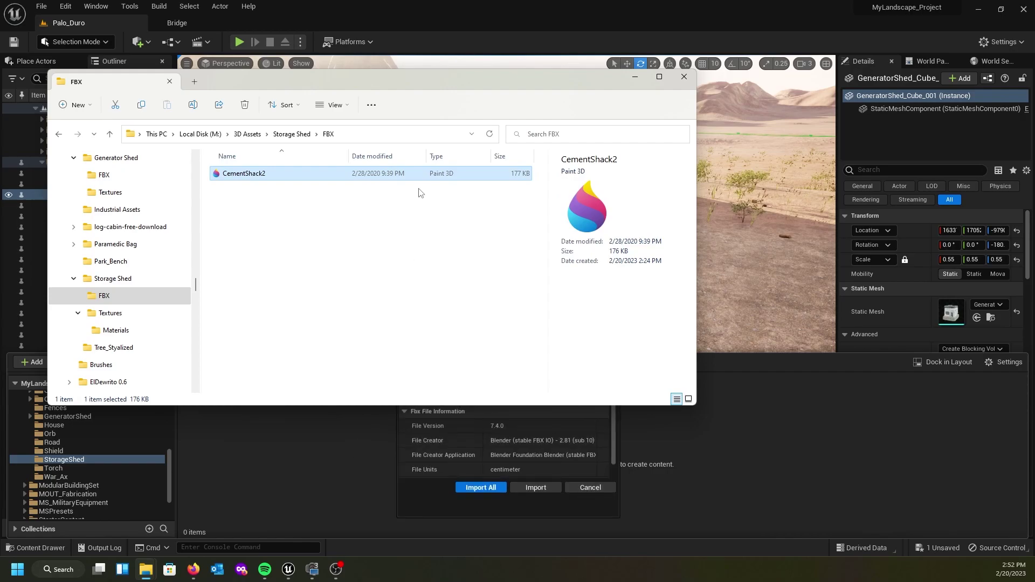
left_click_drag(414, 79, 0, 141)
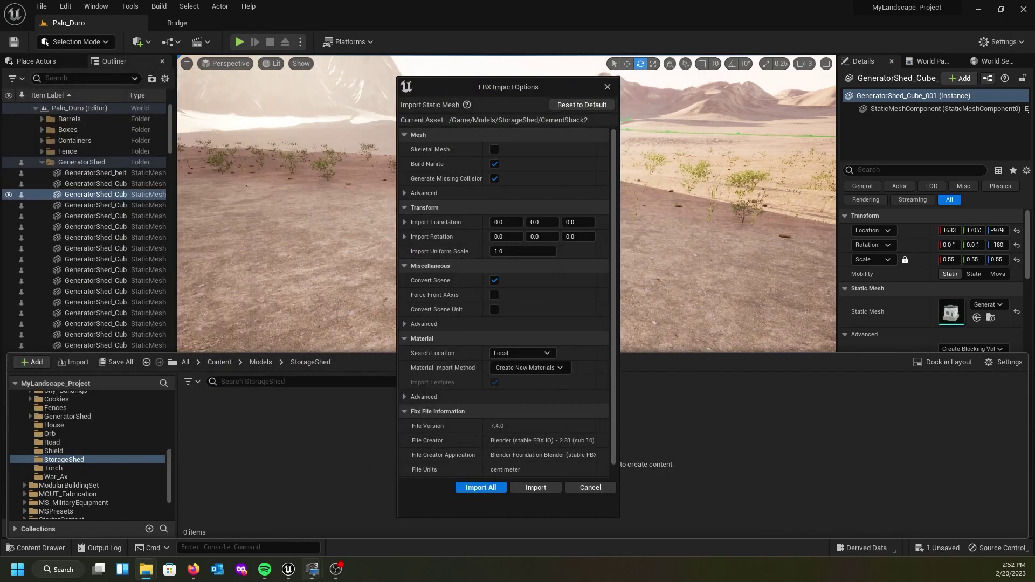
left_click(491, 485)
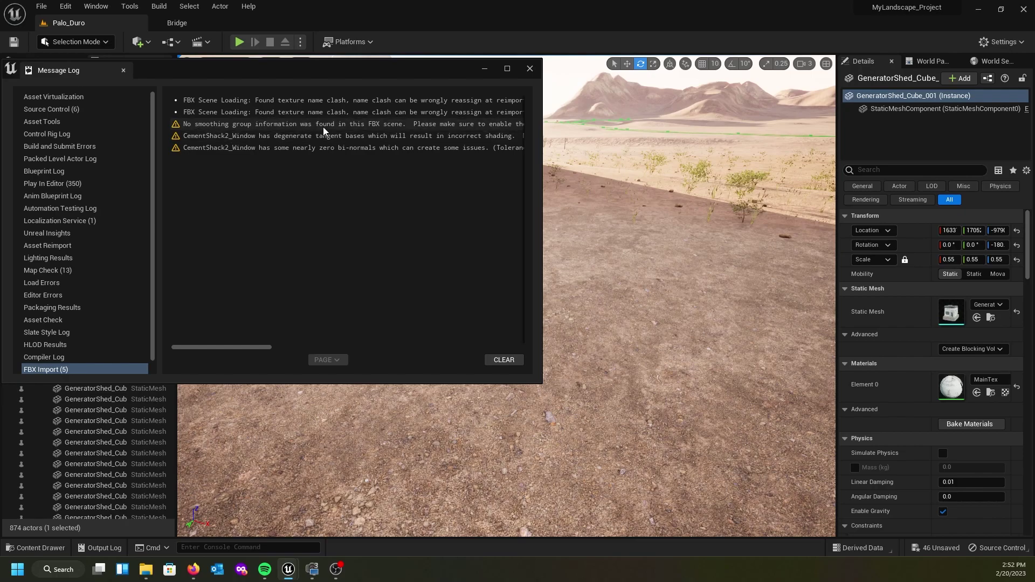
Read through the FBX Import messages in the Message Log, clear them and close the log.
mouse_move(200, 346)
left_mouse_down()
mouse_move(215, 342)
mouse_move(198, 339)
left_mouse_up()
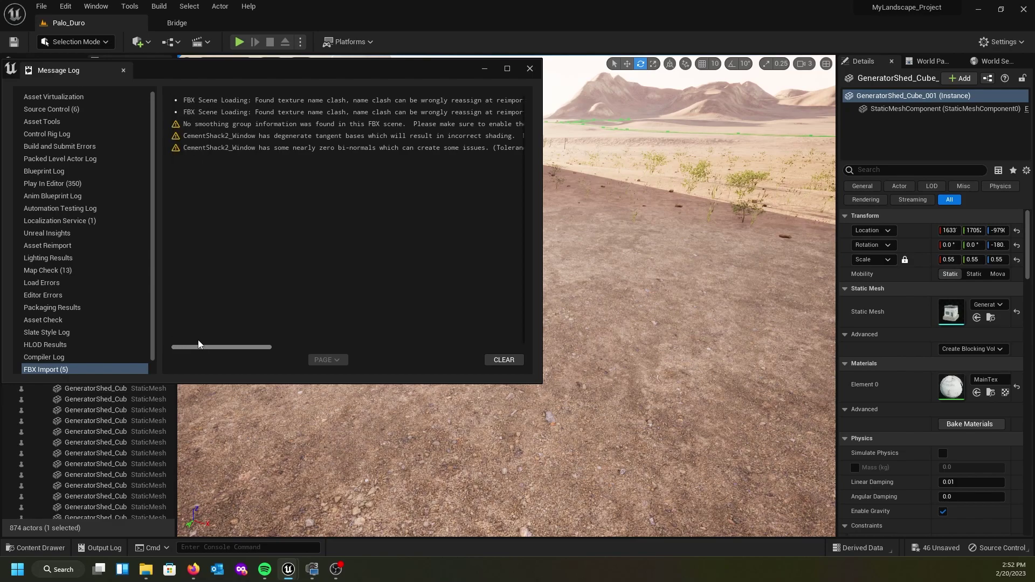
left_click_drag(199, 338, 231, 334)
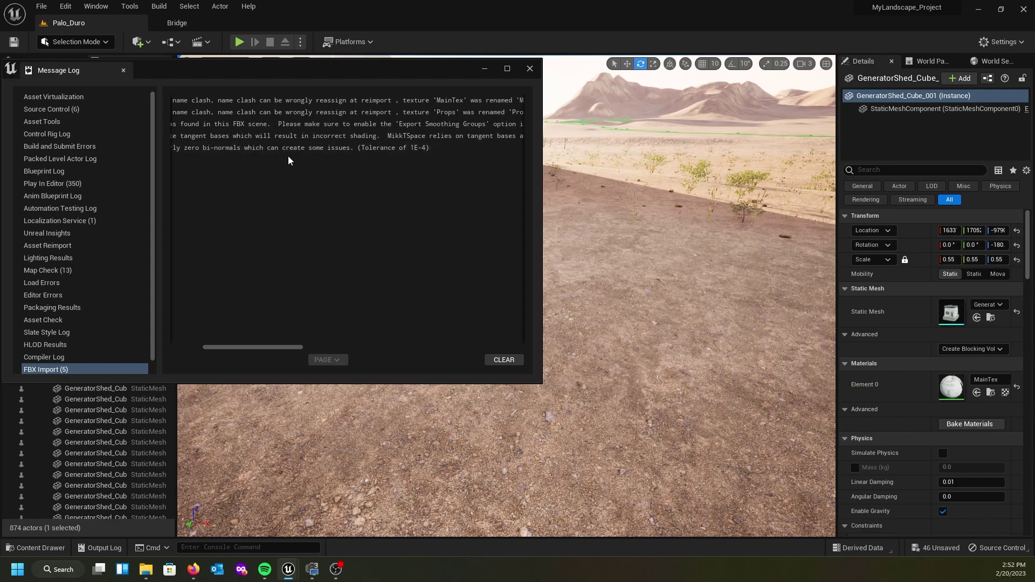
left_click_drag(273, 344, 337, 338)
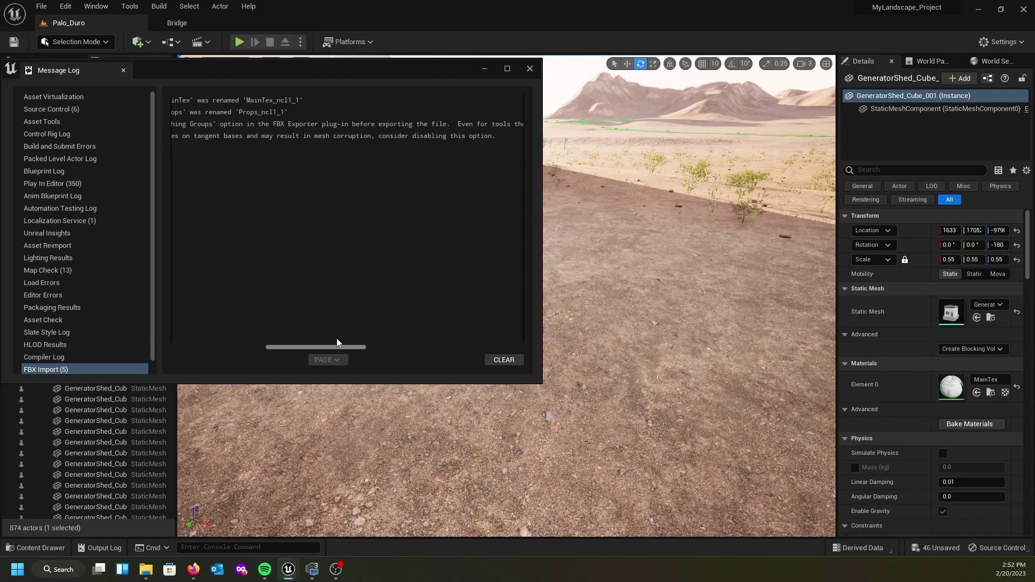
left_click(496, 355)
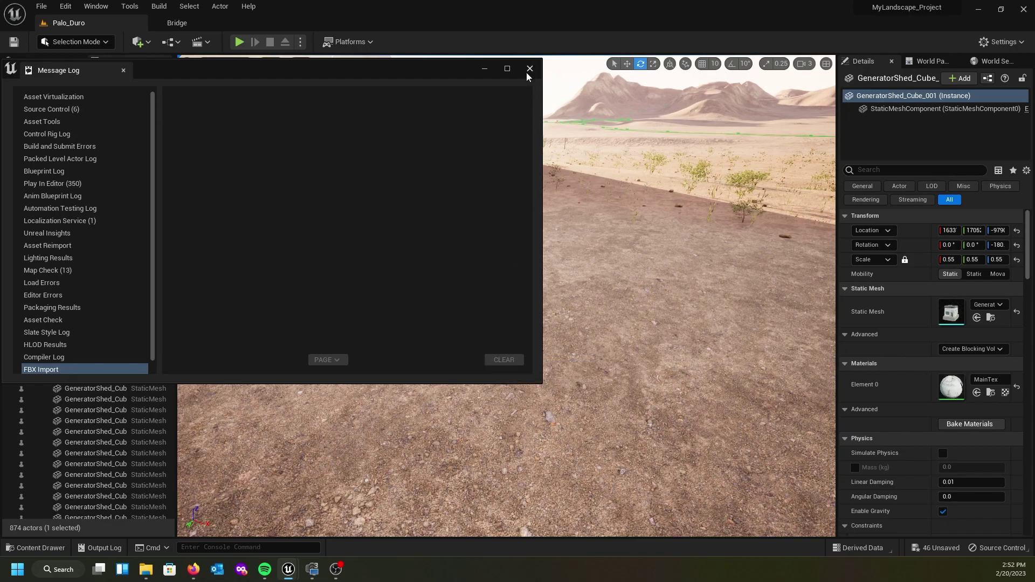
left_click(529, 69)
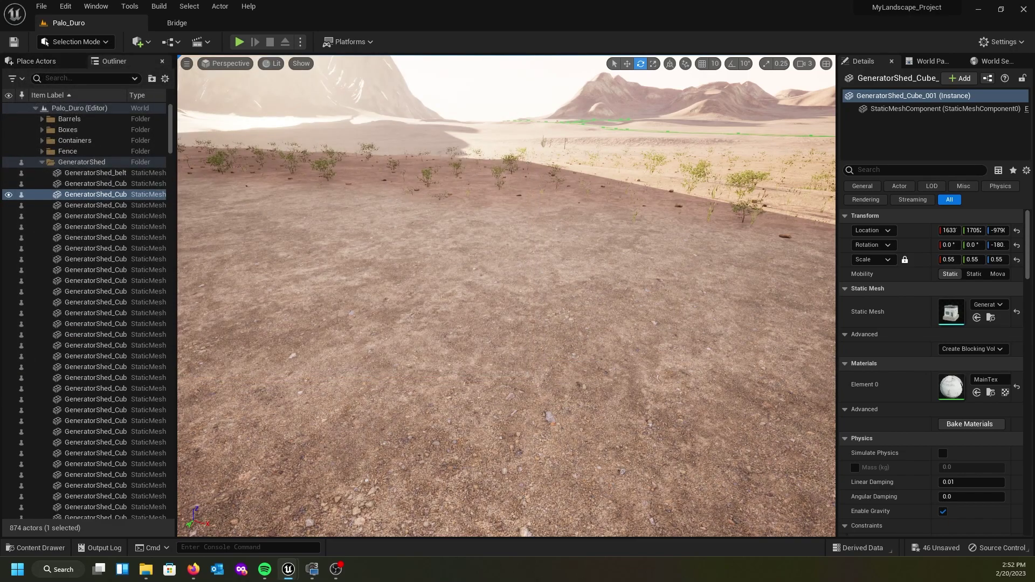
Look over the imported CementShack2 meshes in the StorageShed folder and place them all together on the open desert ground.
left_click_drag(0, 108, 435, 100)
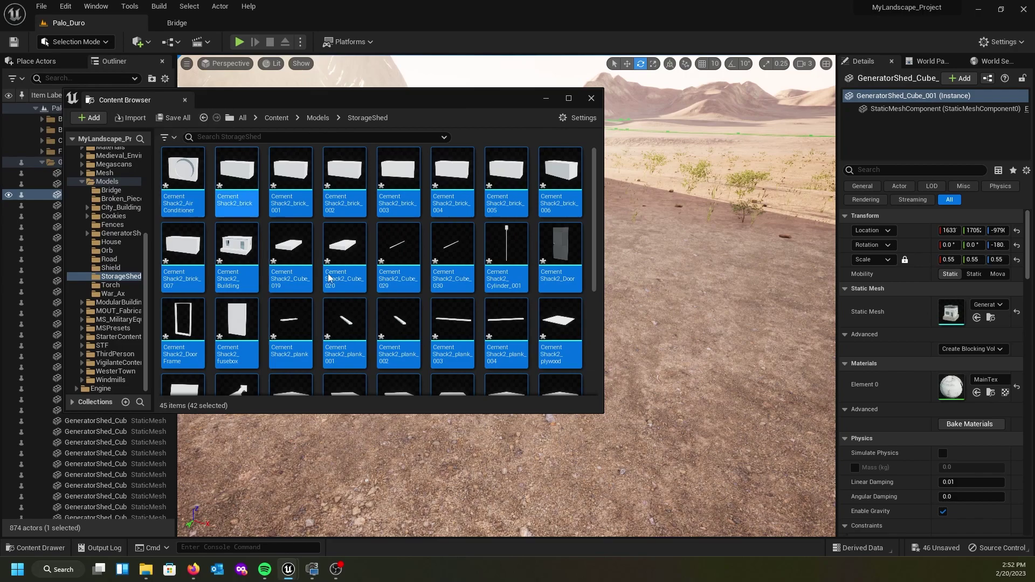
scroll(357, 285, "down", 5)
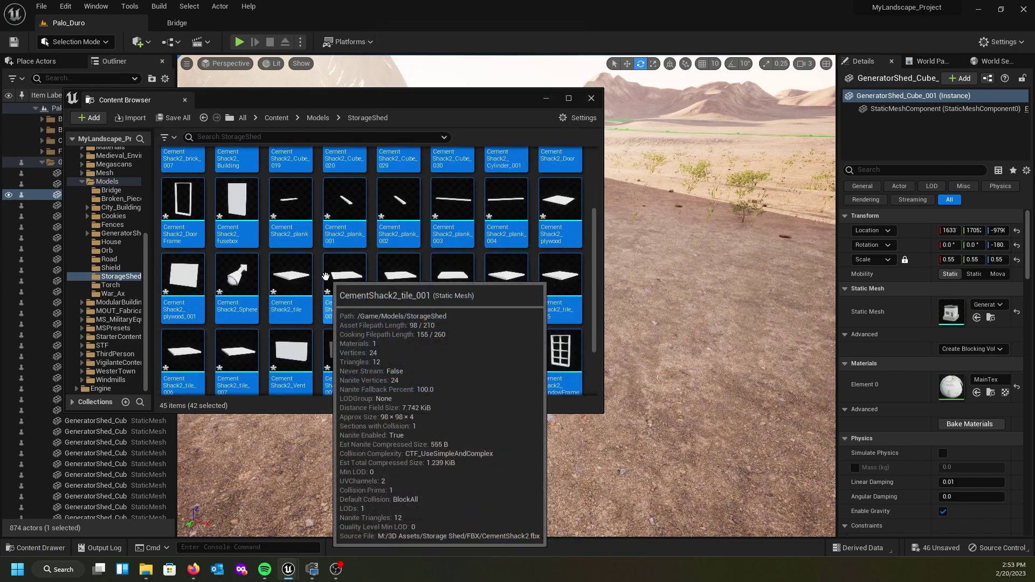
scroll(422, 269, "down", 3)
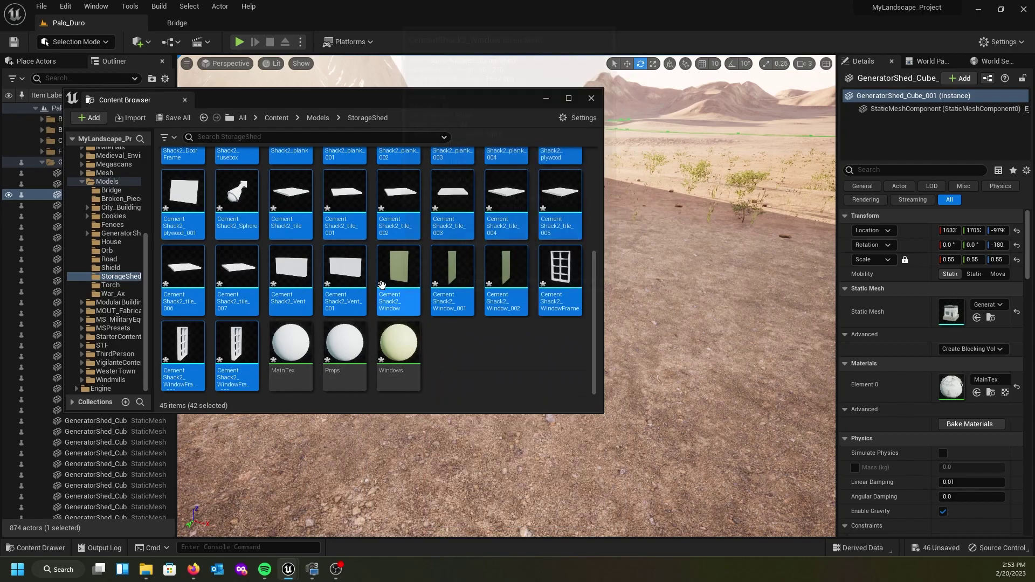
left_click_drag(345, 95, 72, 90)
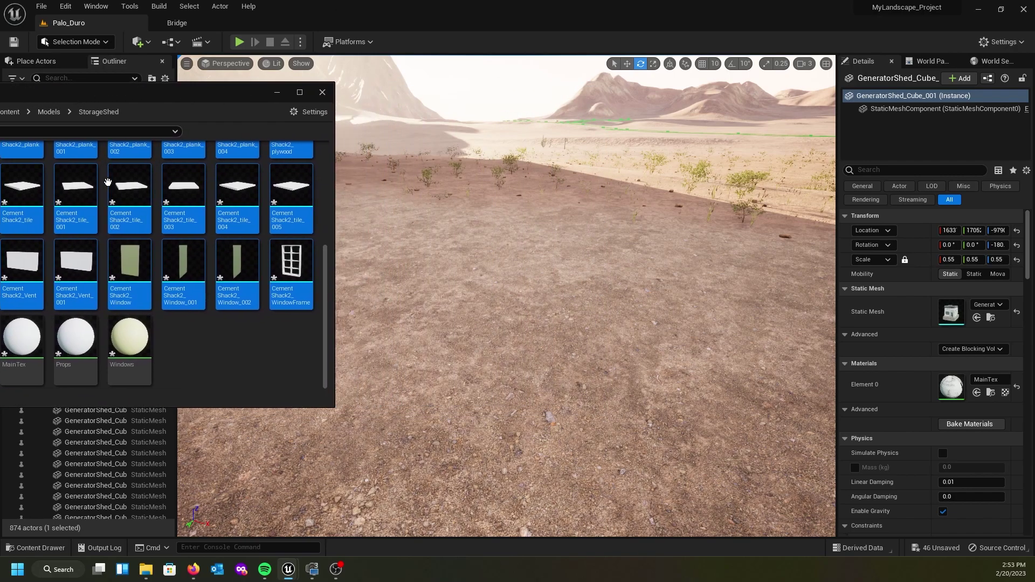
left_click_drag(291, 216, 491, 229)
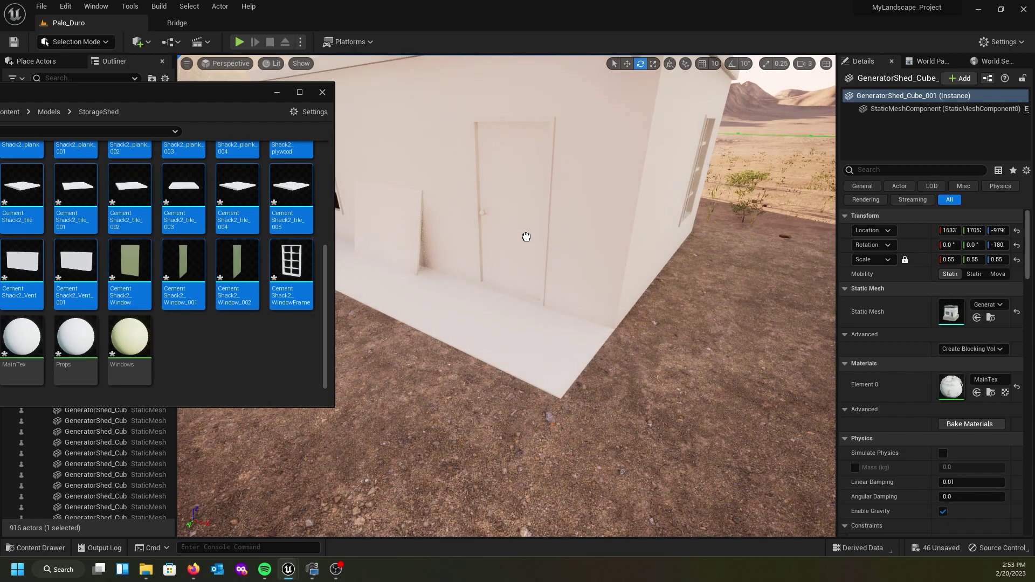
left_click_drag(540, 276, 540, 277)
mouse_move(540, 276)
right_mouse_down()
mouse_move(485, 248)
mouse_move(544, 264)
right_mouse_up()
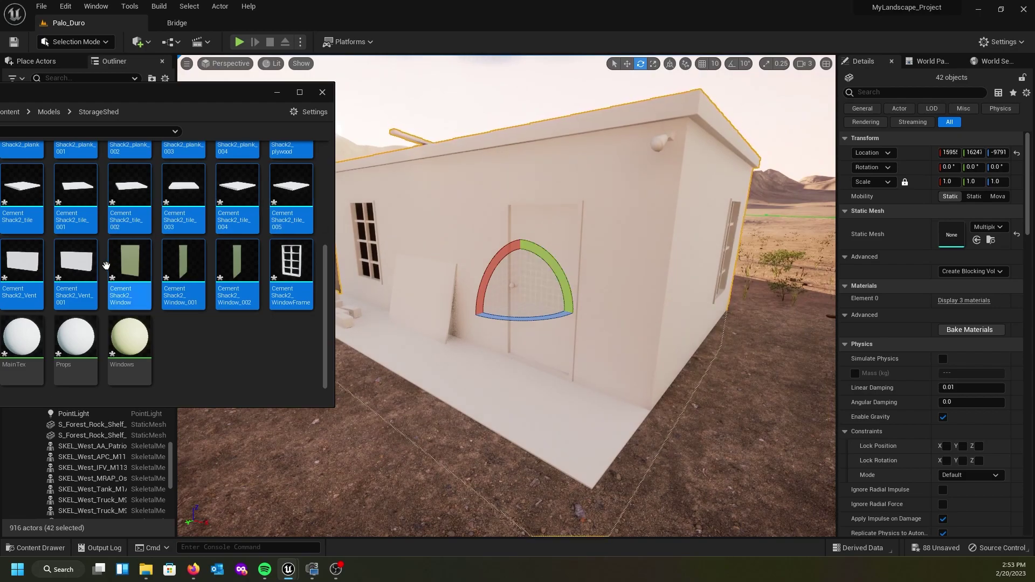
Switch to File Explorer, open Storage Shed's Textures folder, check its Materials subfolder and return to Textures.
mouse_move(138, 335)
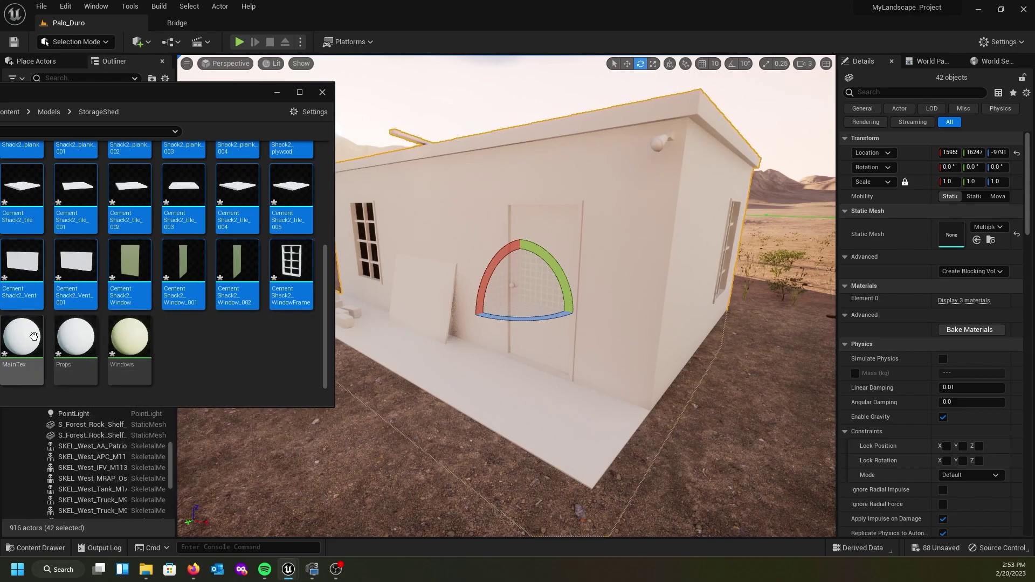
left_click_drag(147, 100, 271, 86)
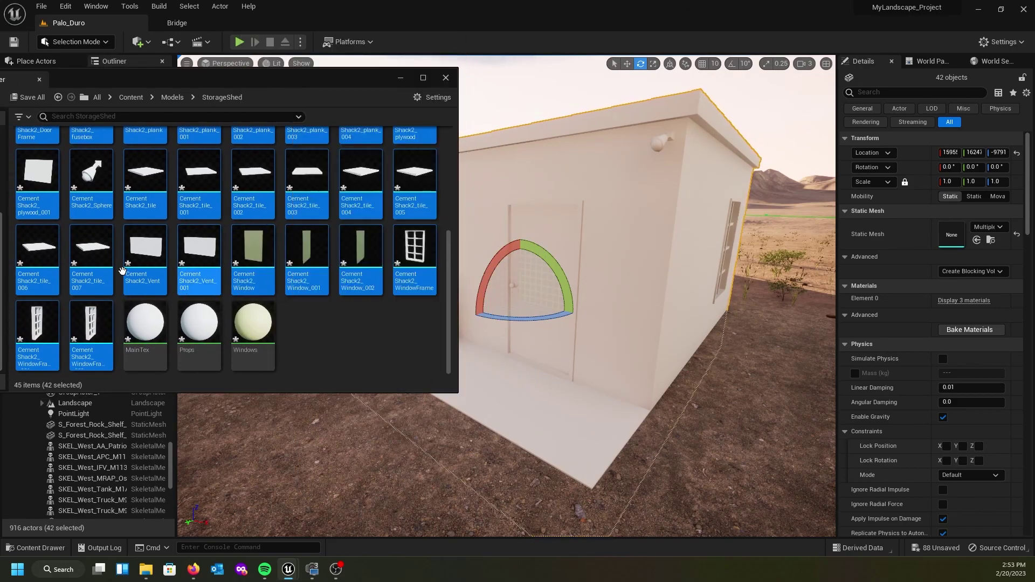
left_click_drag(0, 189, 552, 171)
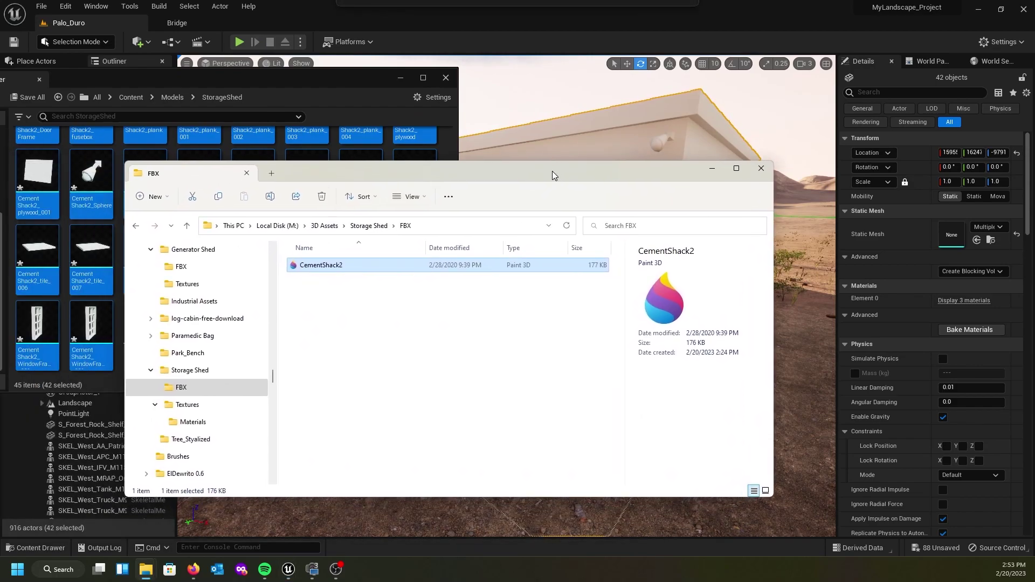
left_click(366, 225)
double_click(305, 281)
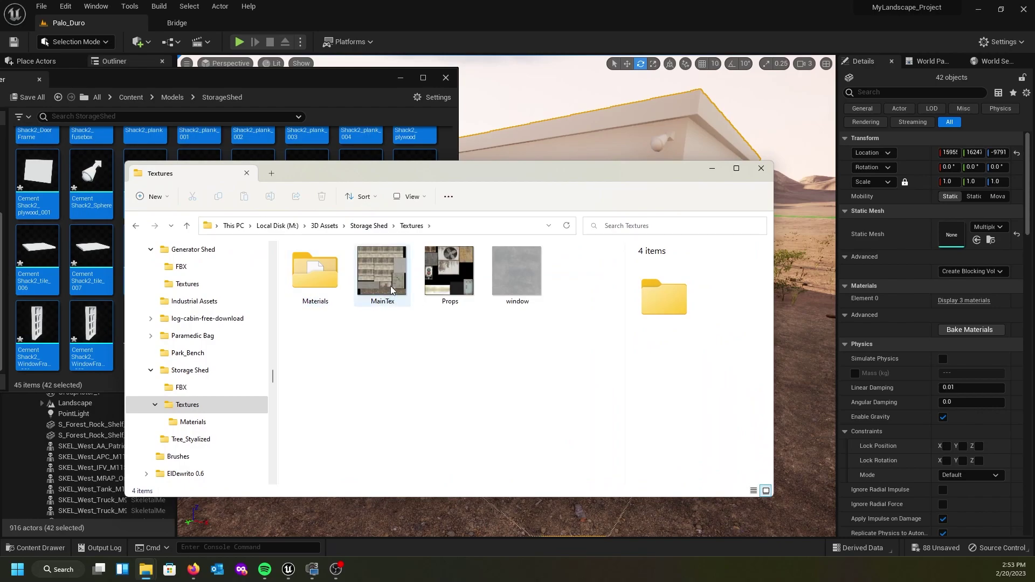
double_click(315, 265)
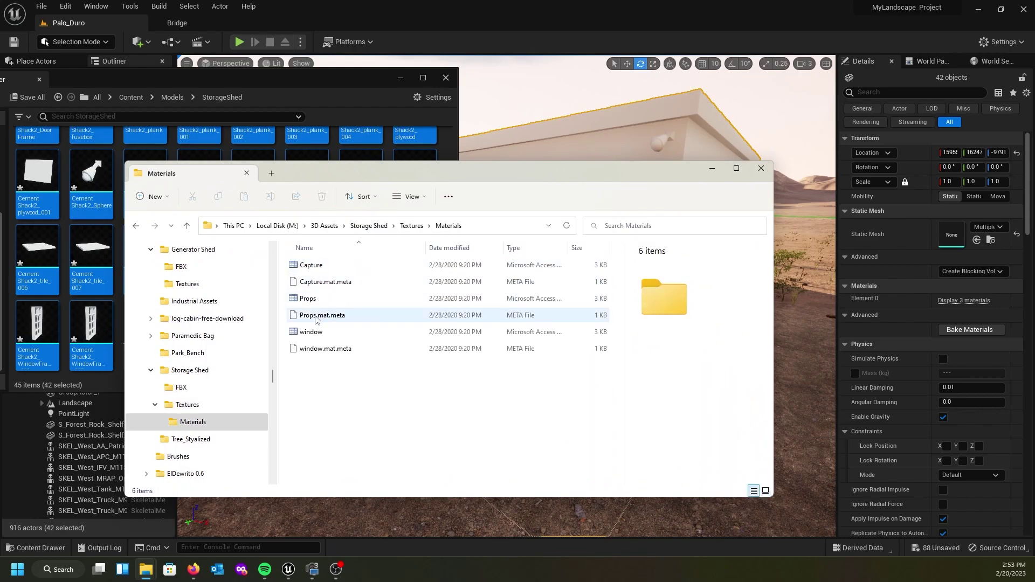
left_click(422, 230)
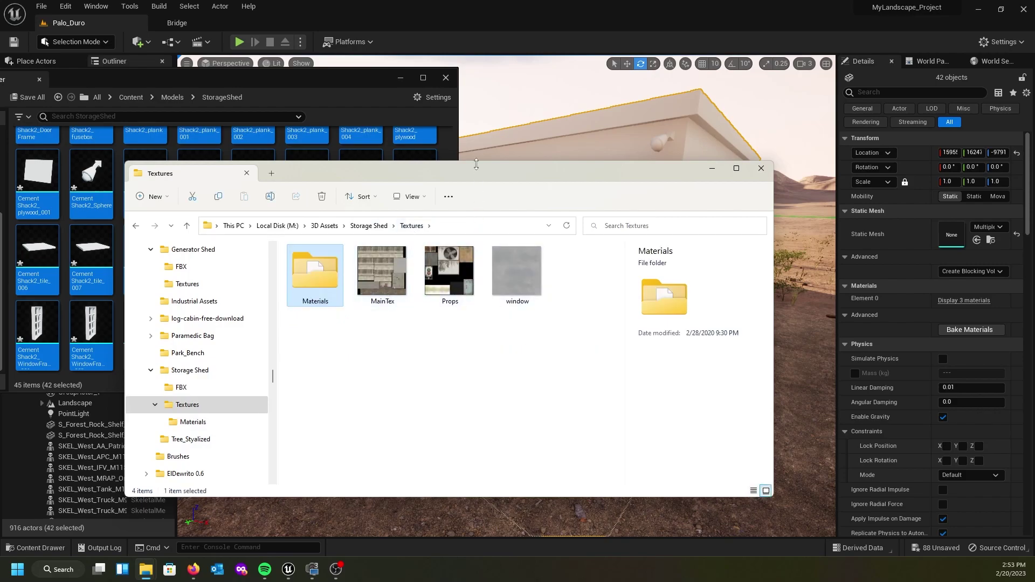
Set the Textures folder window beside the Content Browser and compare its images with the imported MainTex, Props and Windows materials.
left_click_drag(477, 175, 871, 160)
left_click(766, 260)
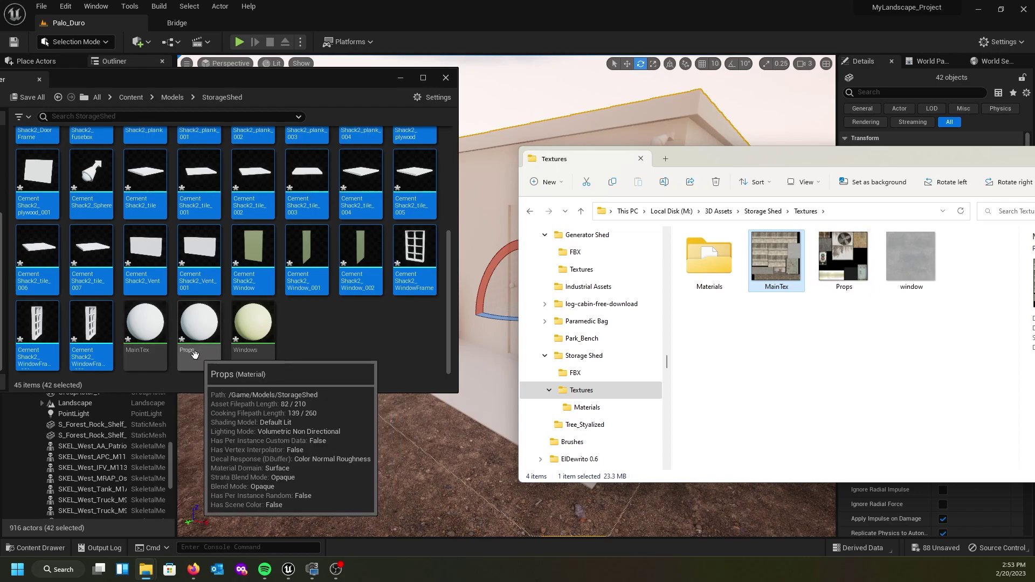
mouse_move(253, 339)
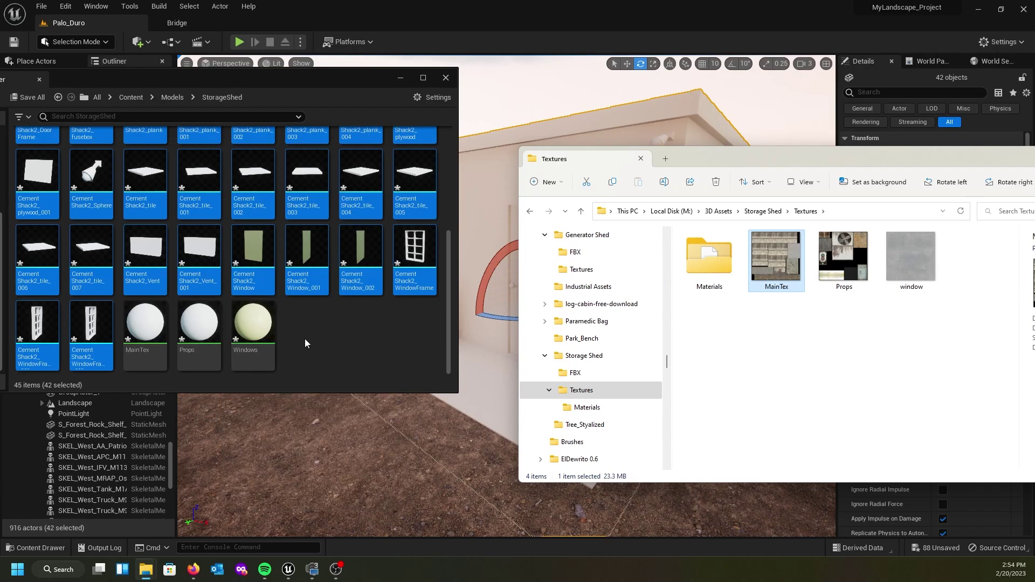
mouse_move(183, 337)
Create a folder named Textures inside the project's StorageShed folder and open it.
right_click(306, 330)
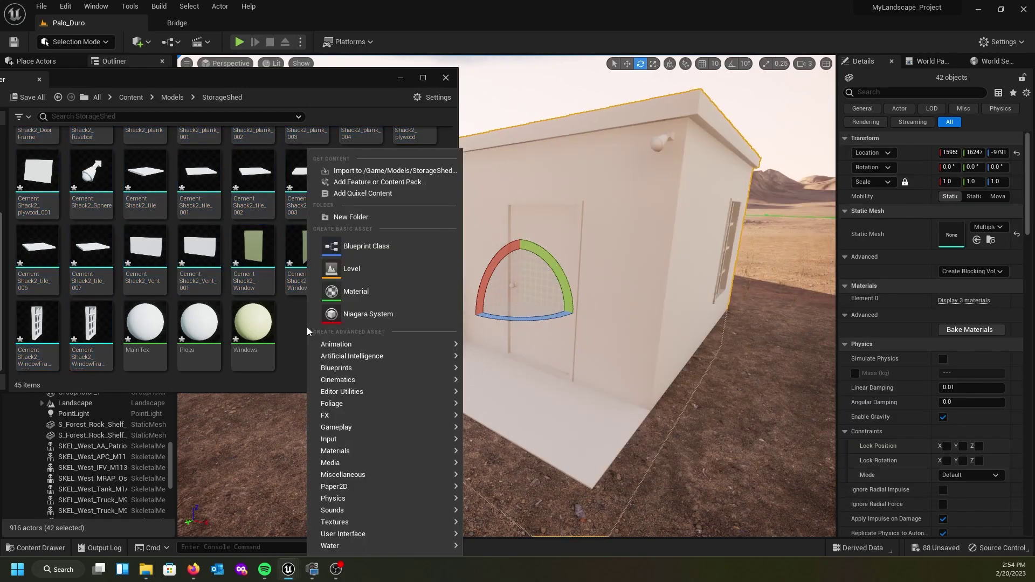
left_click(353, 218)
type("Textures")
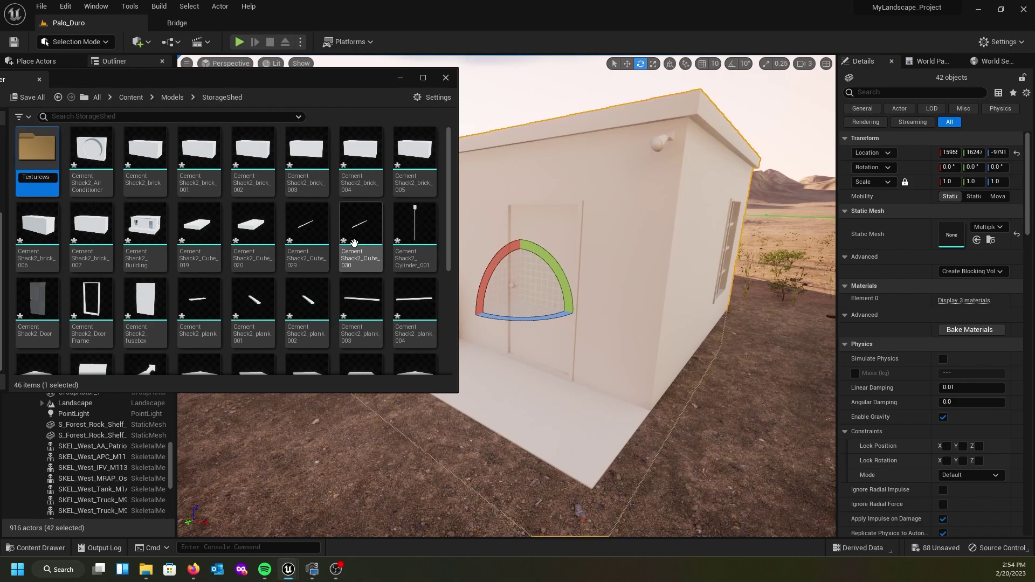
key("Return")
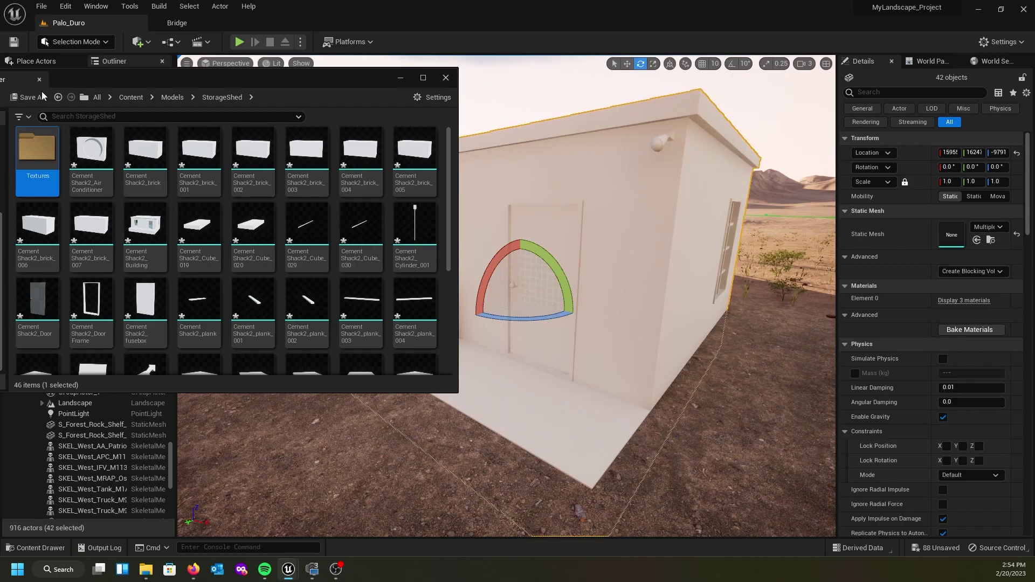
double_click(37, 154)
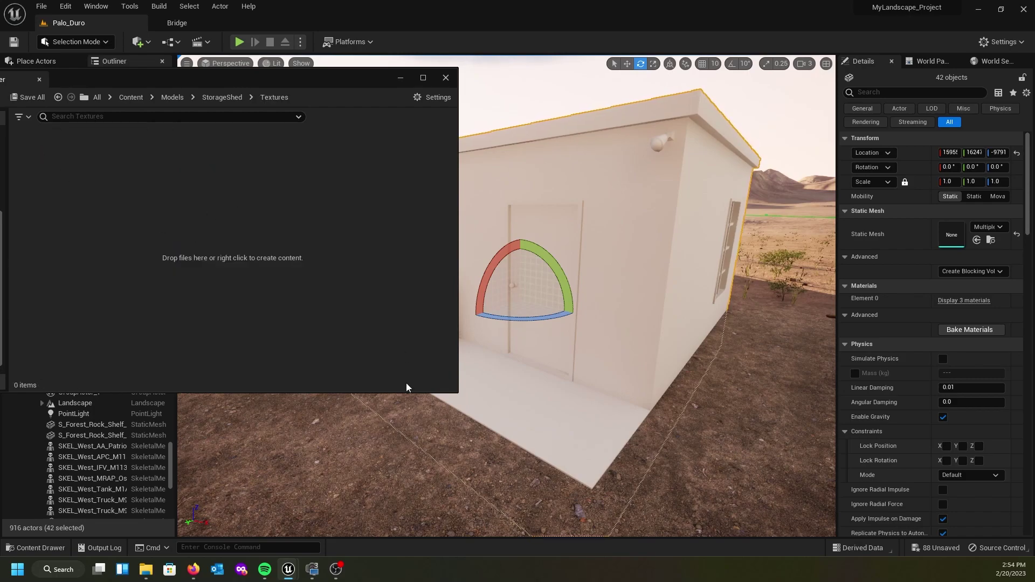
Import the MainTex, Props and window images from File Explorer into the project's Textures folder, and move the Content Browser clear of the shed's roof.
left_click(62, 548)
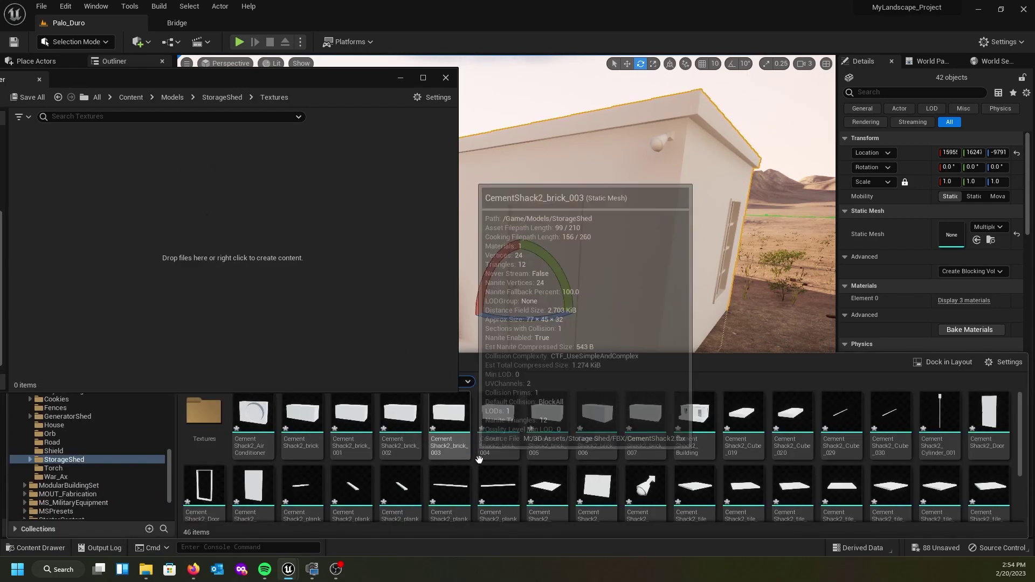
left_click_drag(115, 78, 200, 79)
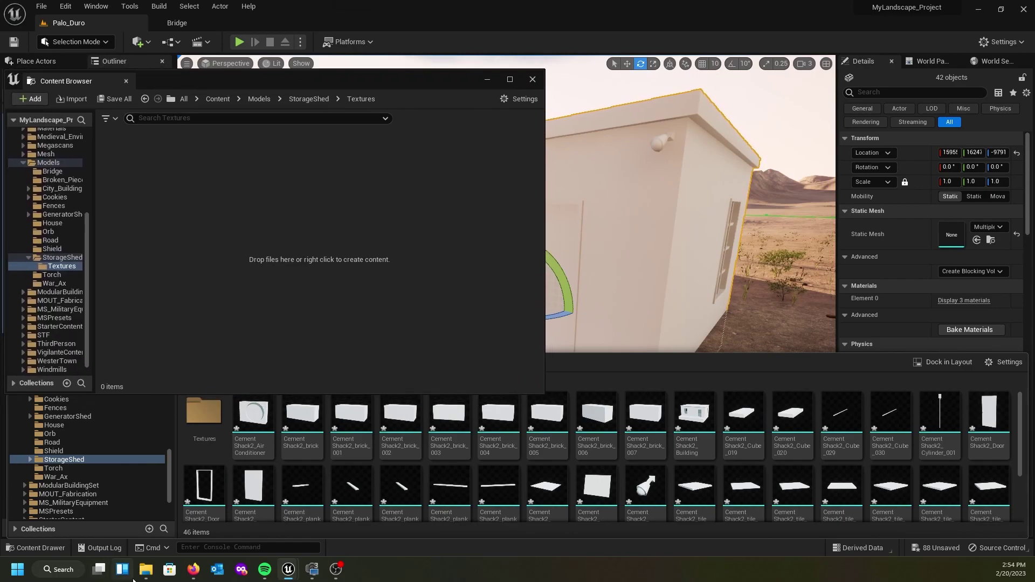
mouse_move(146, 574)
left_click(201, 527)
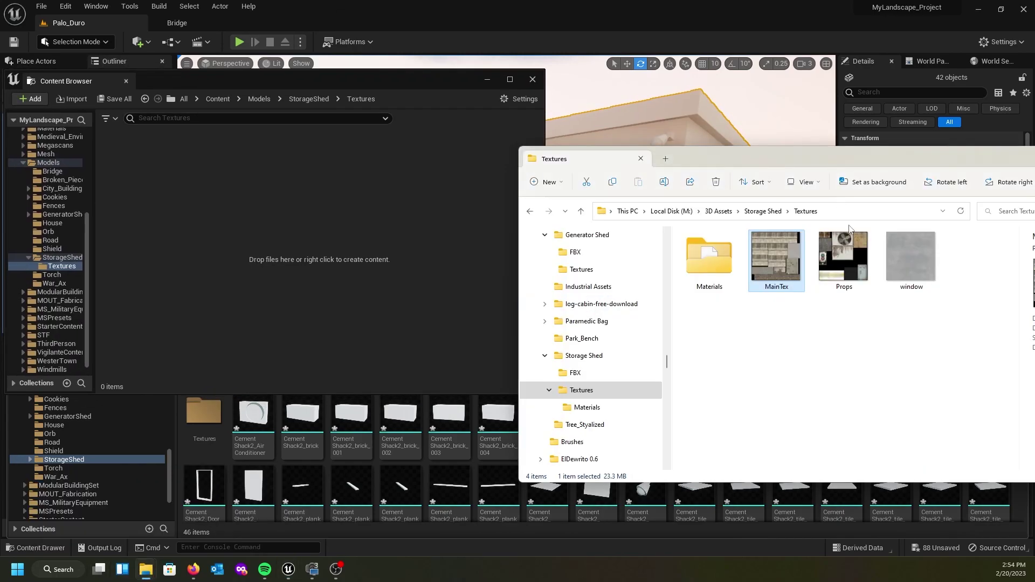
left_click(845, 254, "ctrl")
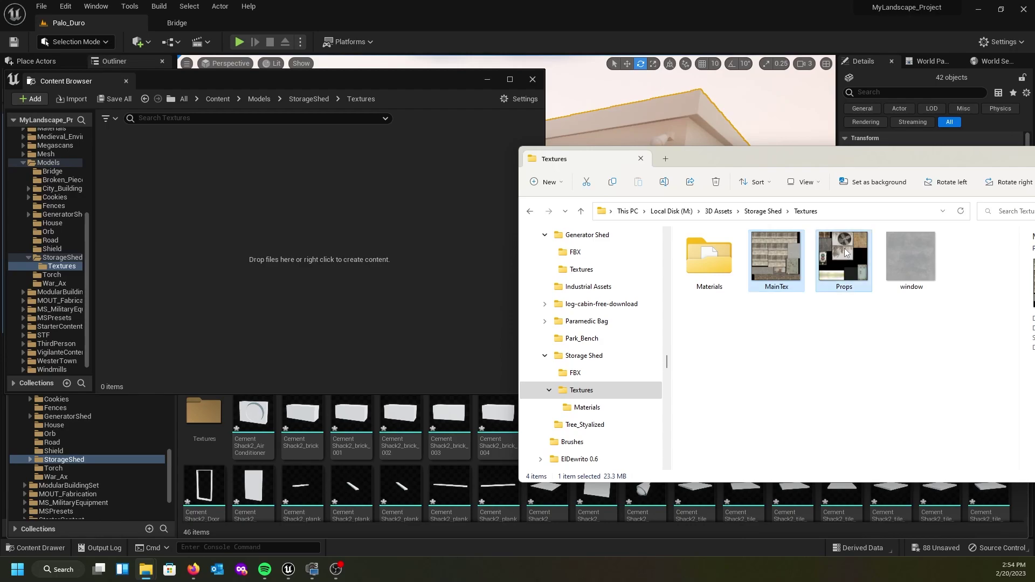
left_click(914, 252, "ctrl")
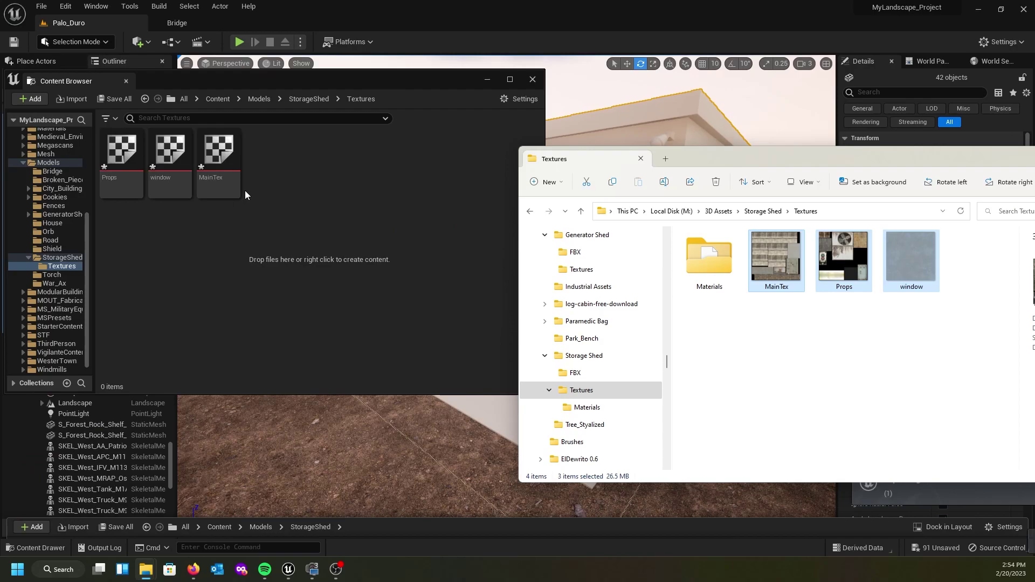
left_click_drag(795, 157, 0, 154)
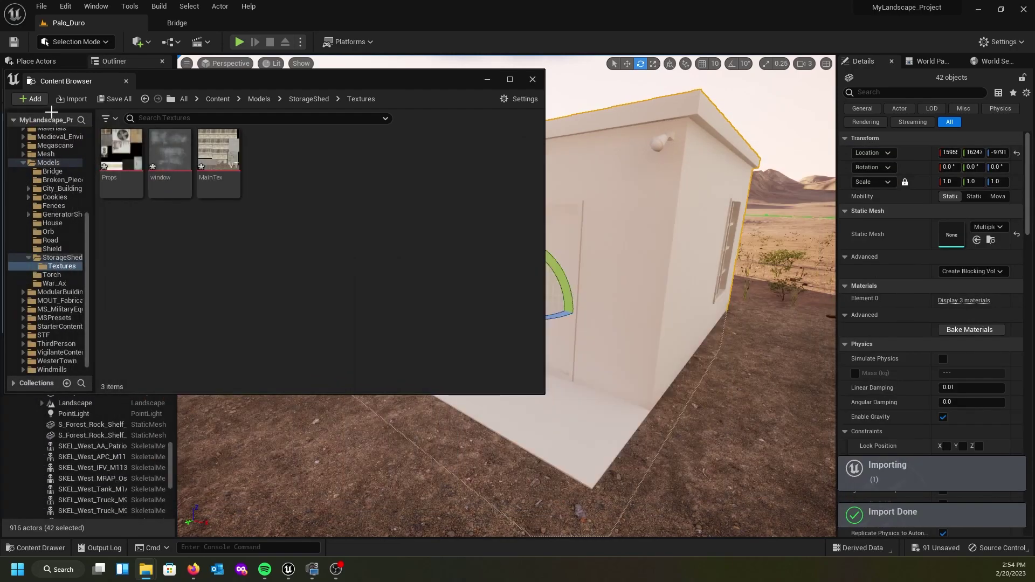
left_click_drag(193, 77, 318, 260)
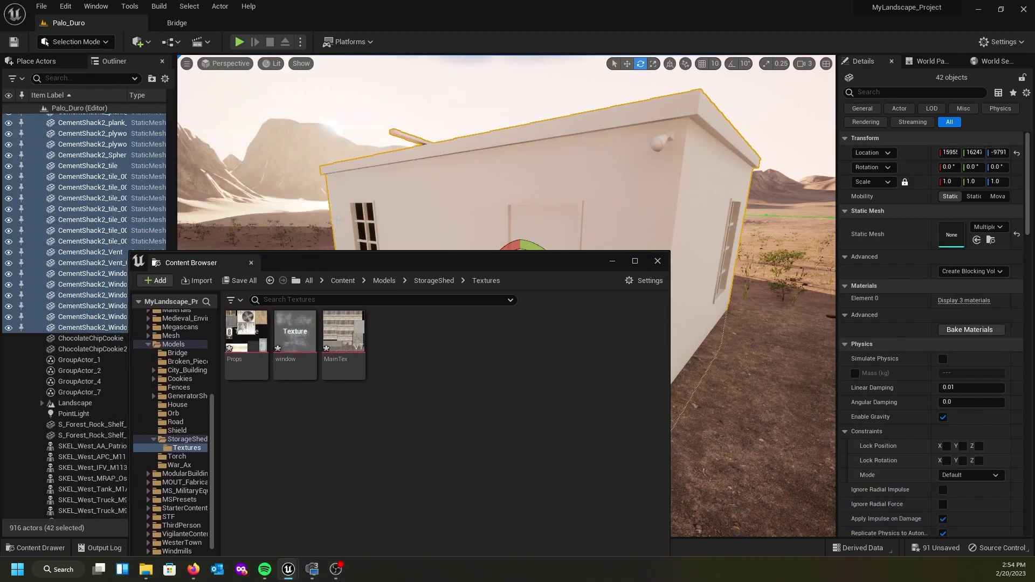
Try applying the window texture directly to the shed's window panes from the Textures folder, select the window mesh, and inspect it.
right_click_drag(485, 178, 571, 178)
key("a")
key("a")
right_click_drag(403, 193, 402, 215)
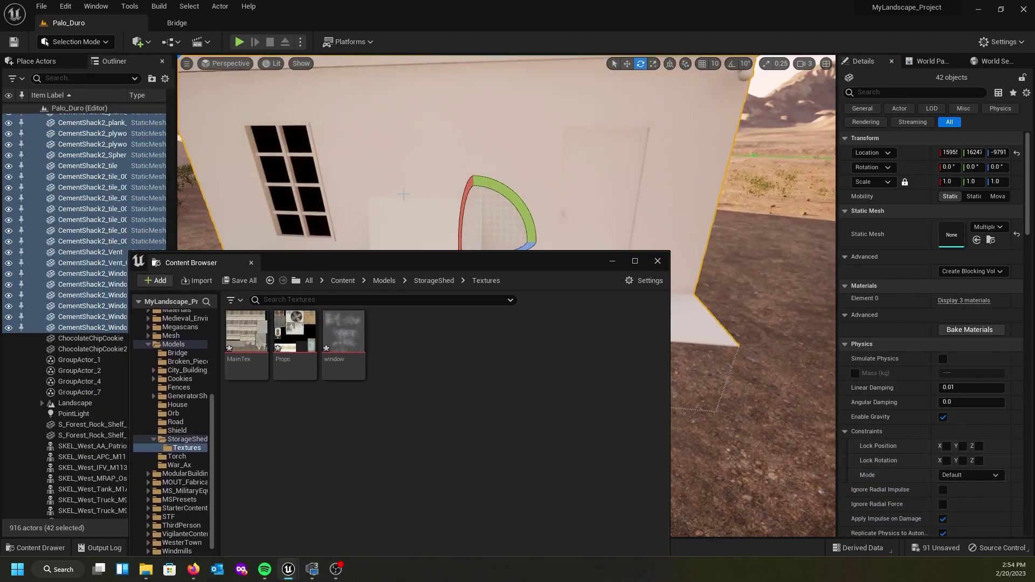
left_click_drag(383, 275, 340, 306)
right_click_drag(410, 194, 359, 186)
key("w")
key("w")
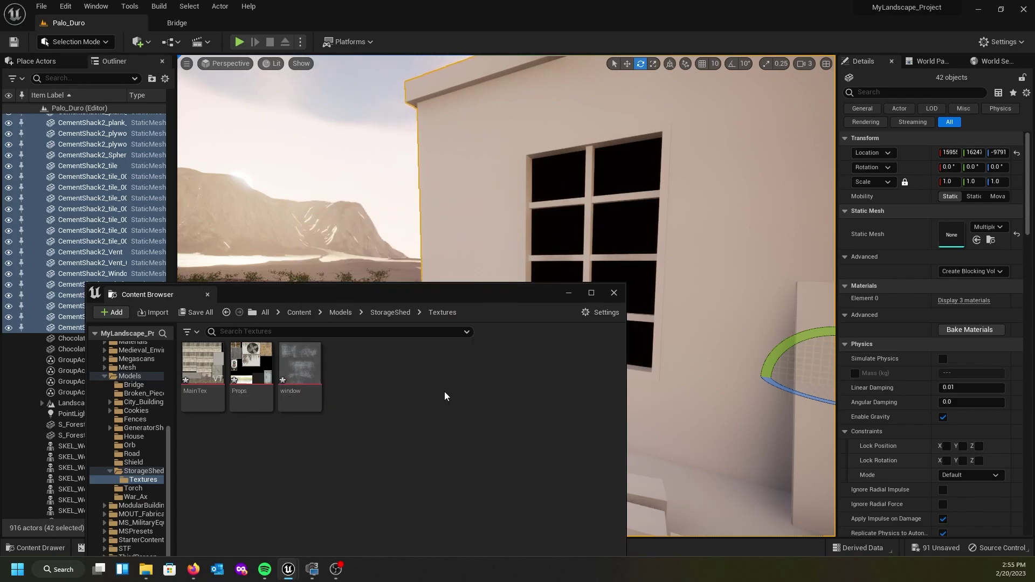
mouse_move(300, 373)
left_click_drag(300, 373, 621, 225)
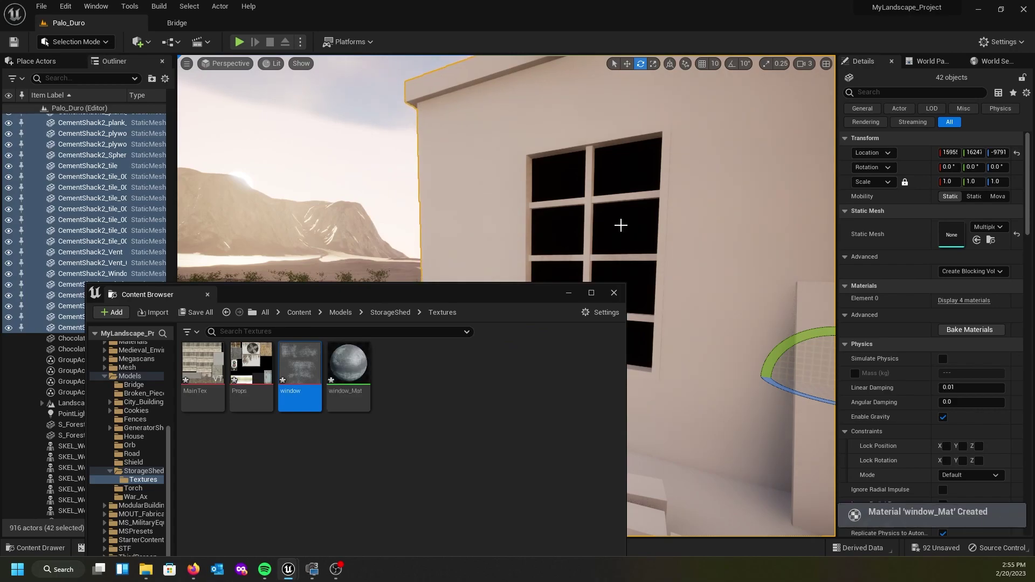
left_click(621, 224)
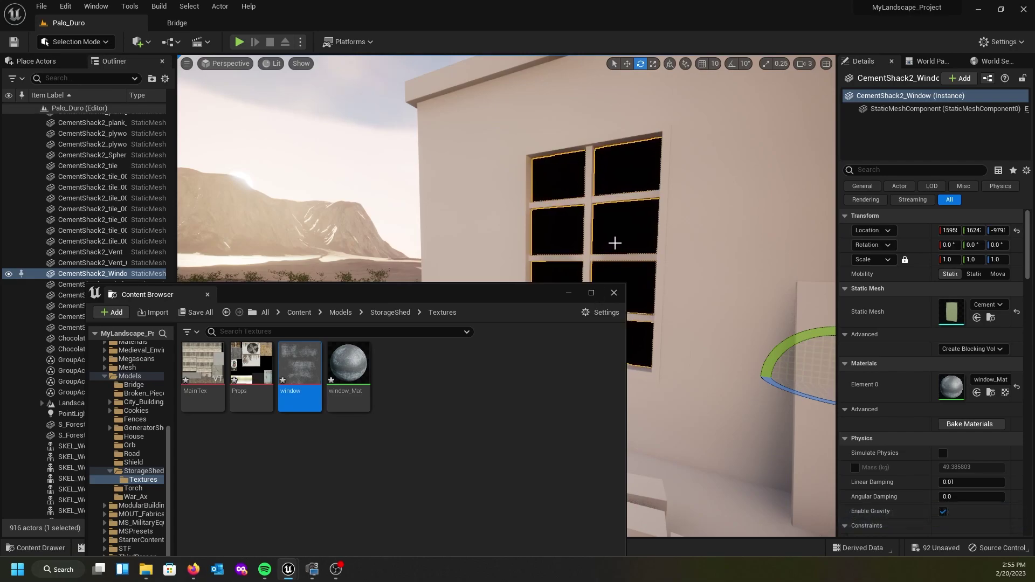
right_click_drag(639, 280, 727, 297)
right_click_drag(674, 276, 706, 275)
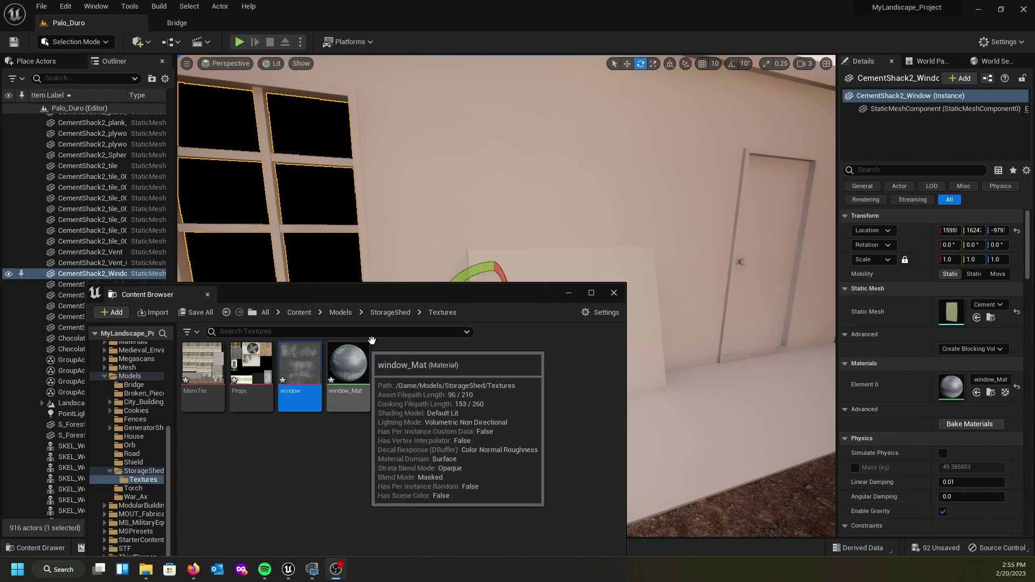
Force-delete the window_Mat material from the Textures folder and restore the Windows material on the selected window mesh.
left_click(346, 368)
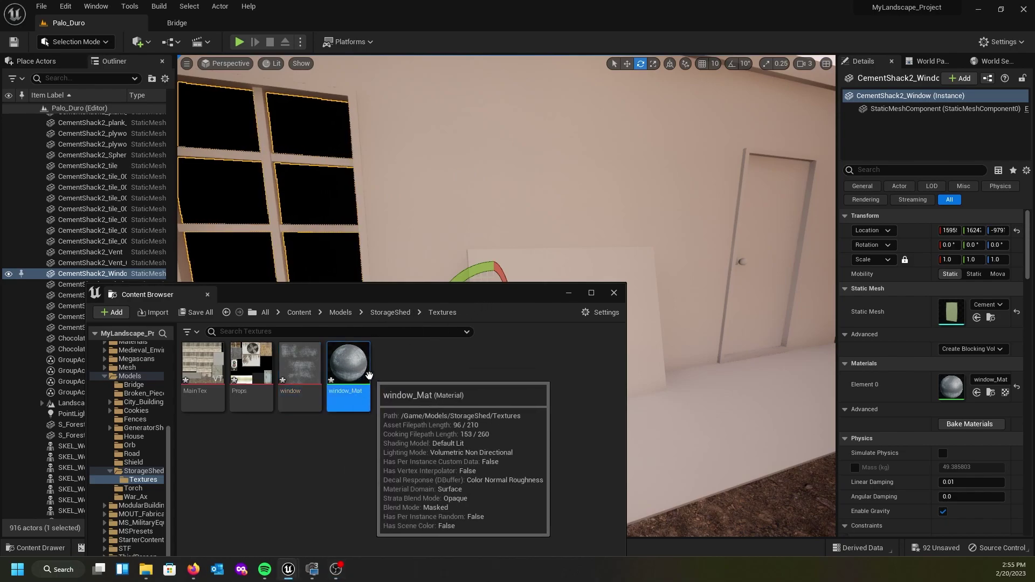
key("Delete")
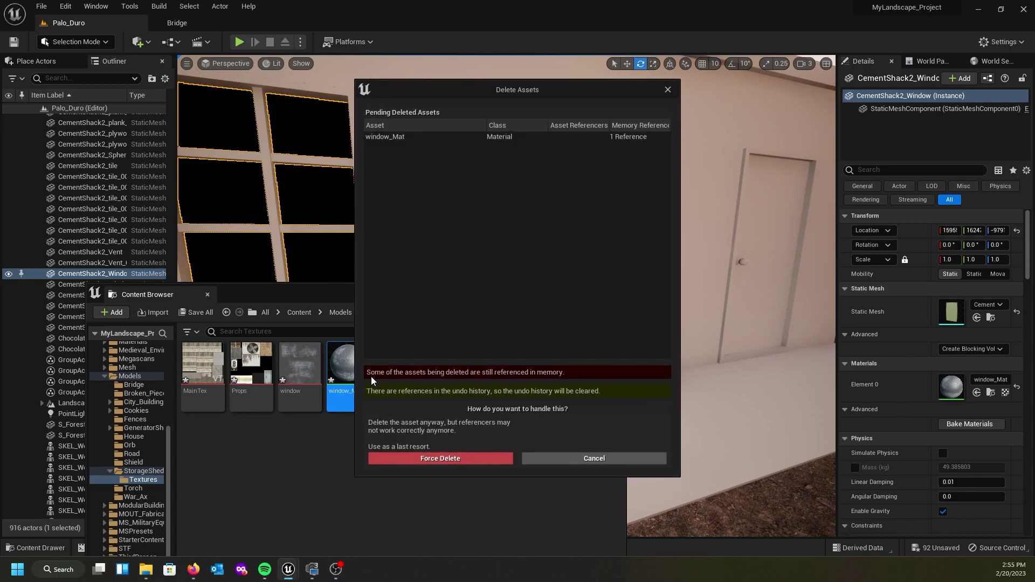
left_click(436, 460)
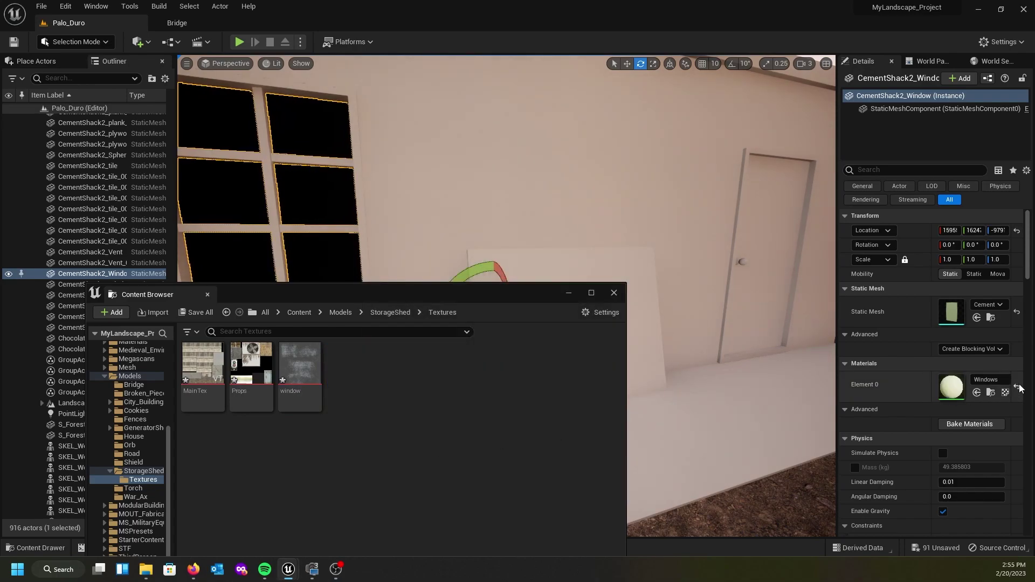
Shrink the Textures folder window so StorageShed's assets stay accessible, and open the Windows material for editing beside the textures.
left_click_drag(421, 296, 431, 229)
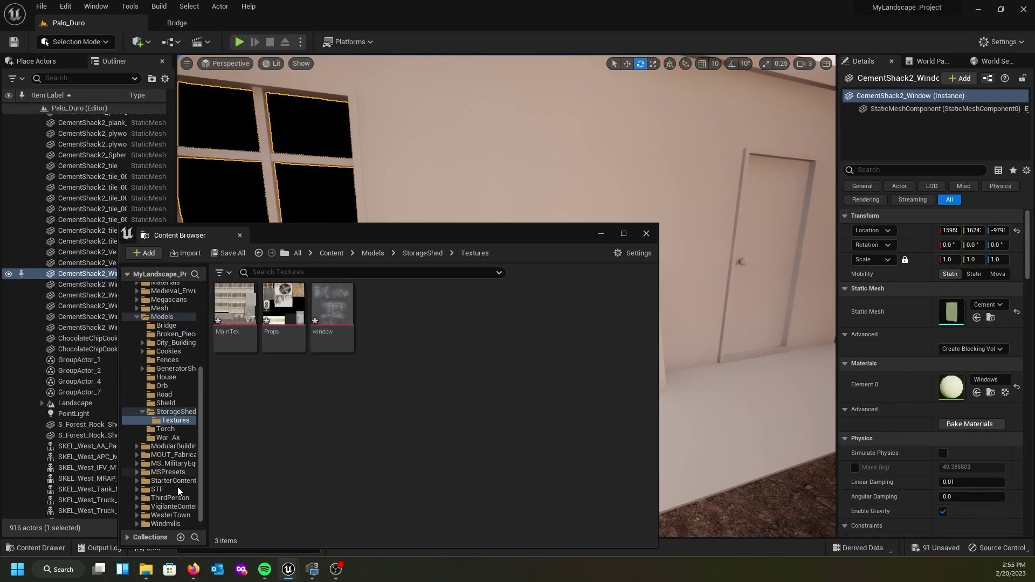
left_click(37, 548)
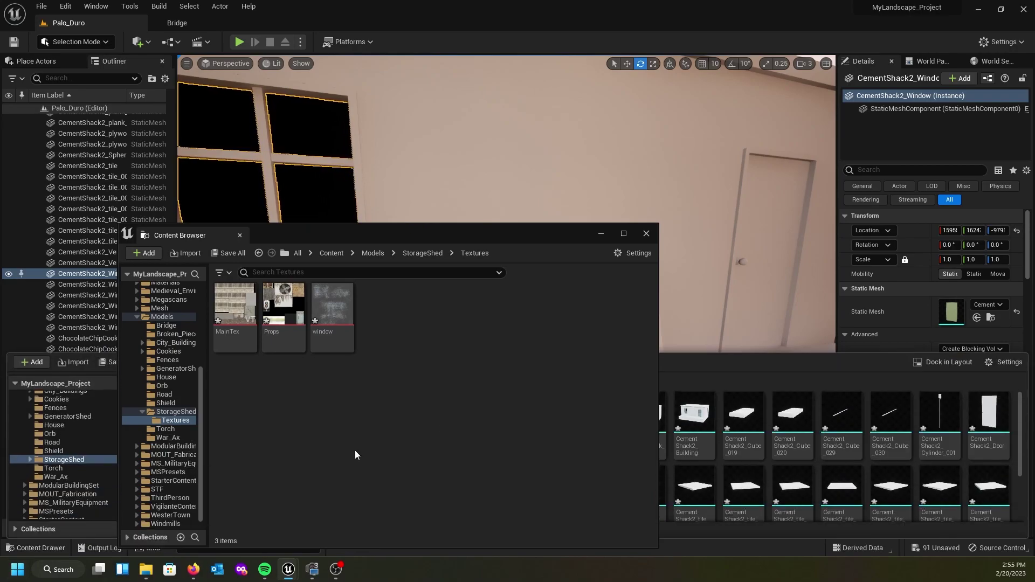
left_click_drag(535, 231, 500, 77)
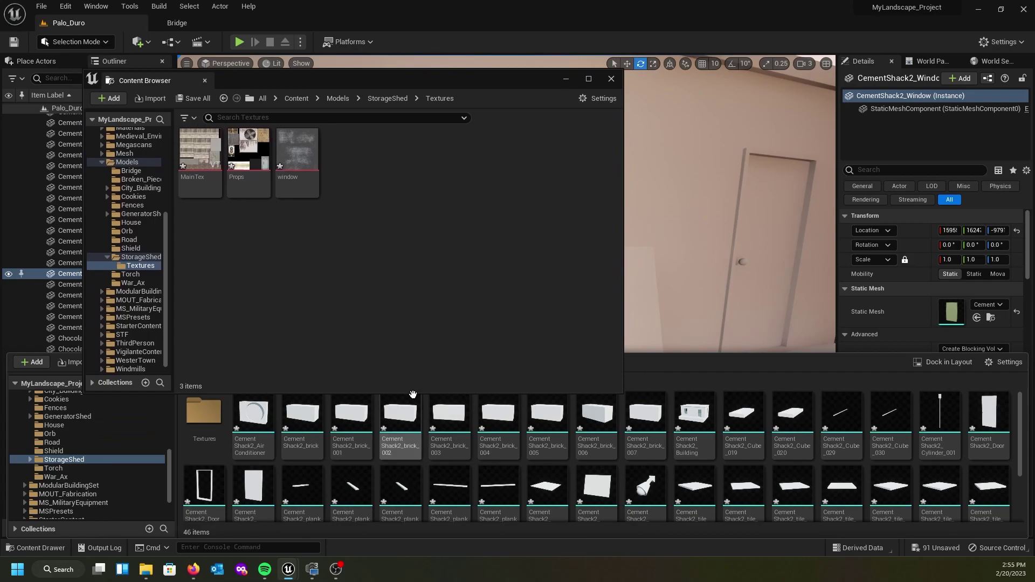
left_click_drag(413, 393, 395, 219)
scroll(576, 459, "down", 1)
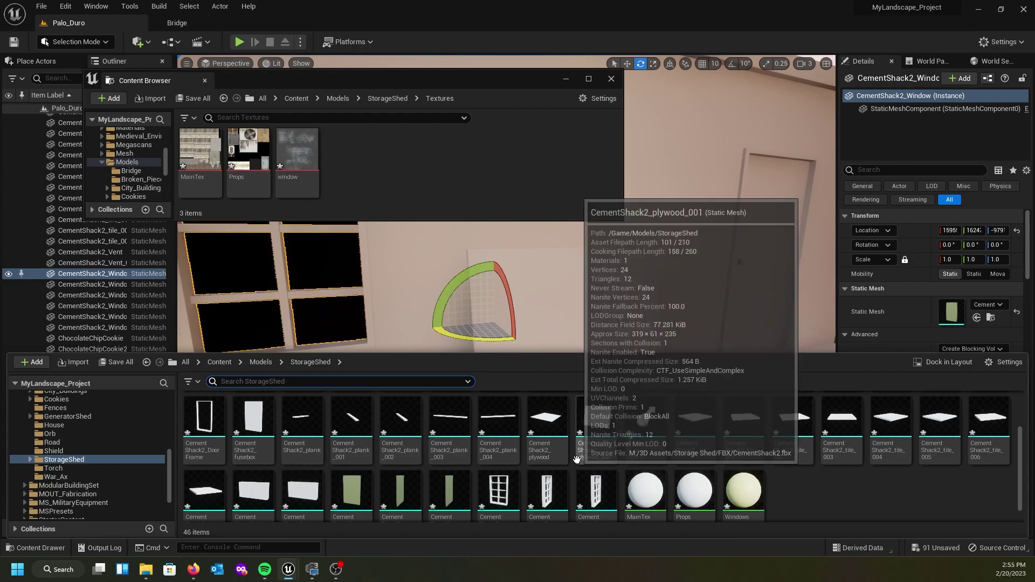
scroll(577, 458, "down", 1)
left_click(744, 482)
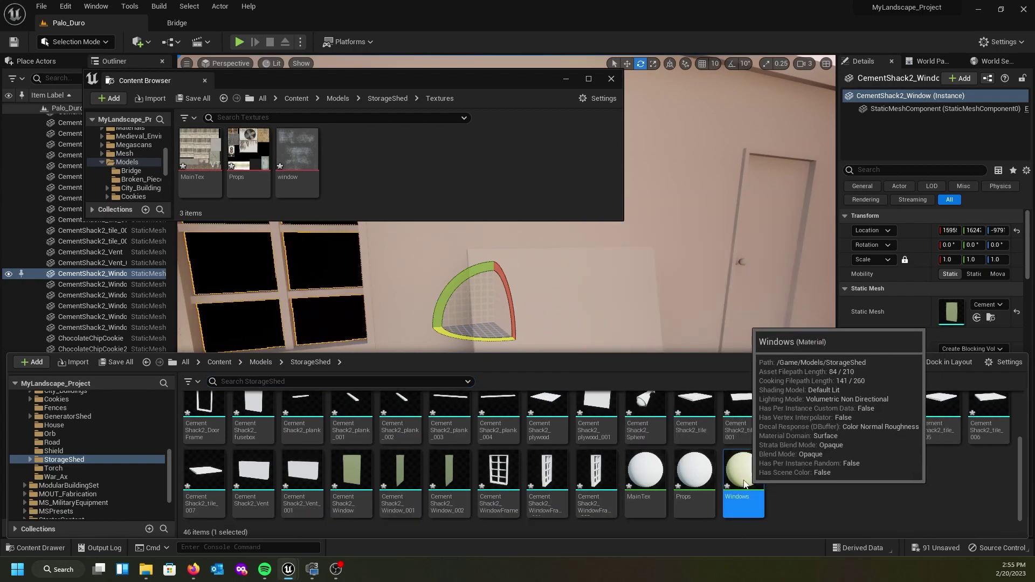
double_click(744, 483)
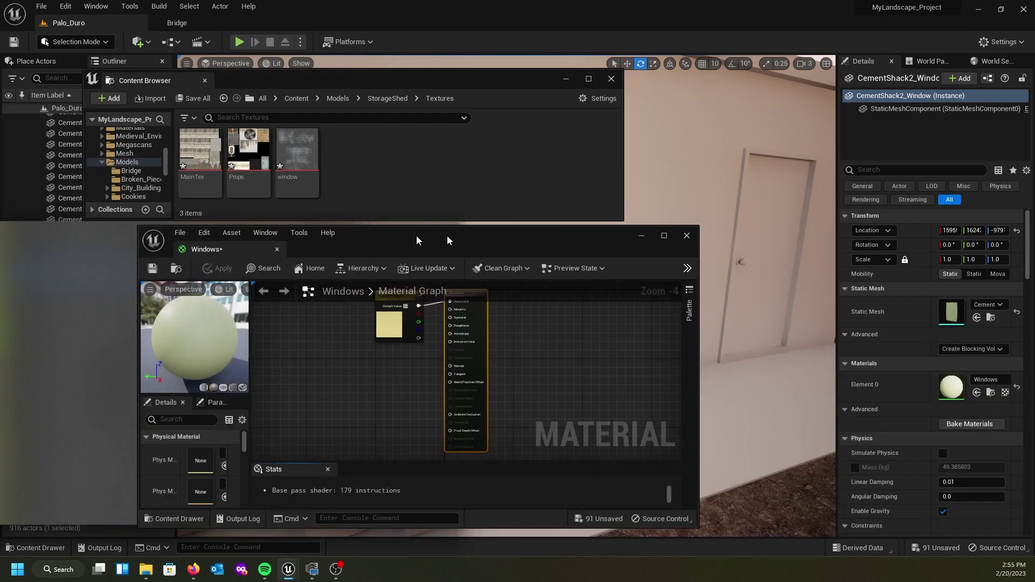
left_click_drag(416, 240, 522, 230)
Replace the Windows material's Param colour node with the window texture, connect its RGB output to Base Color, and save the material.
right_click_drag(494, 356, 505, 377)
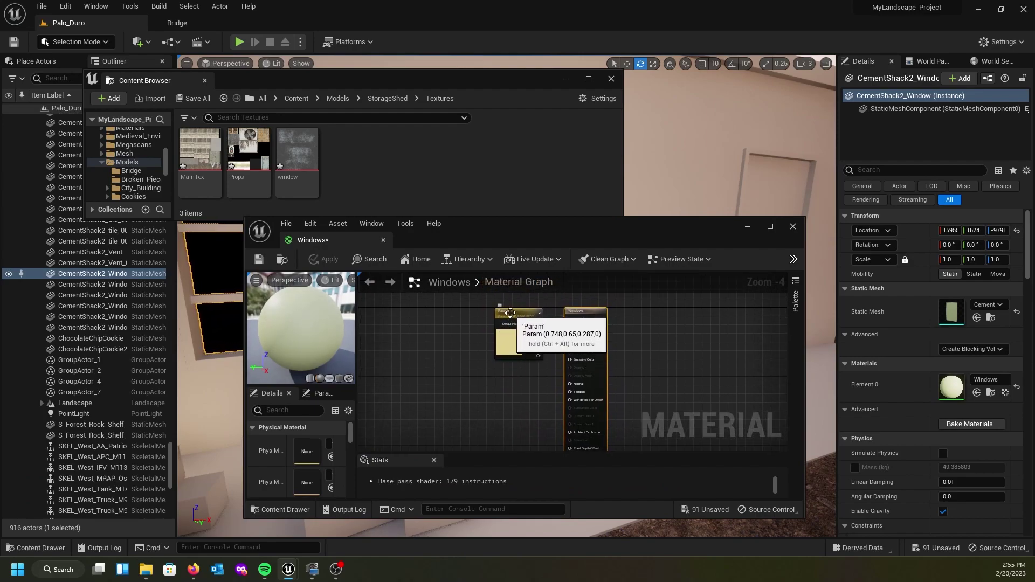
scroll(510, 313, "up", 4)
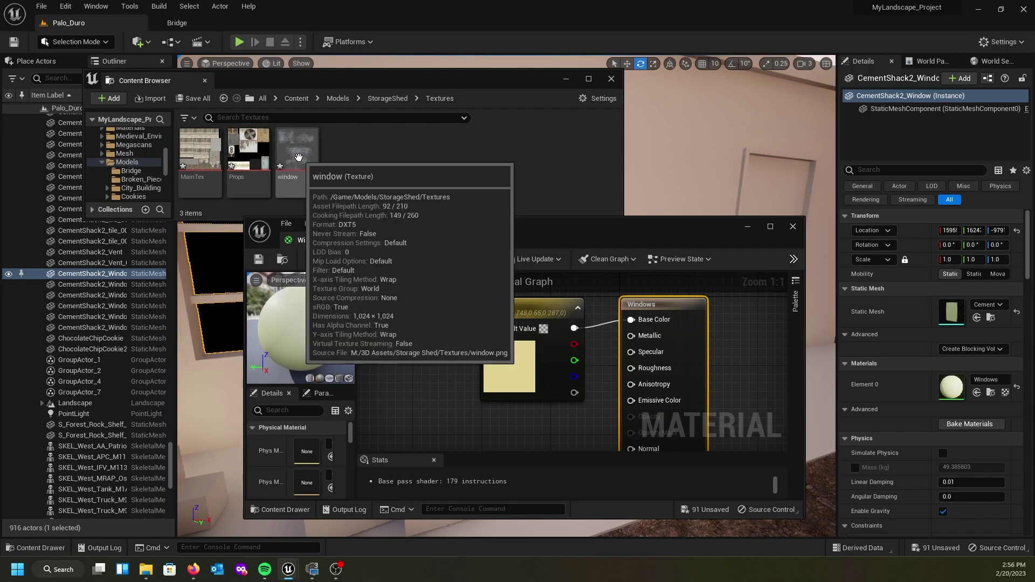
left_click_drag(297, 154, 415, 338)
left_click(537, 305)
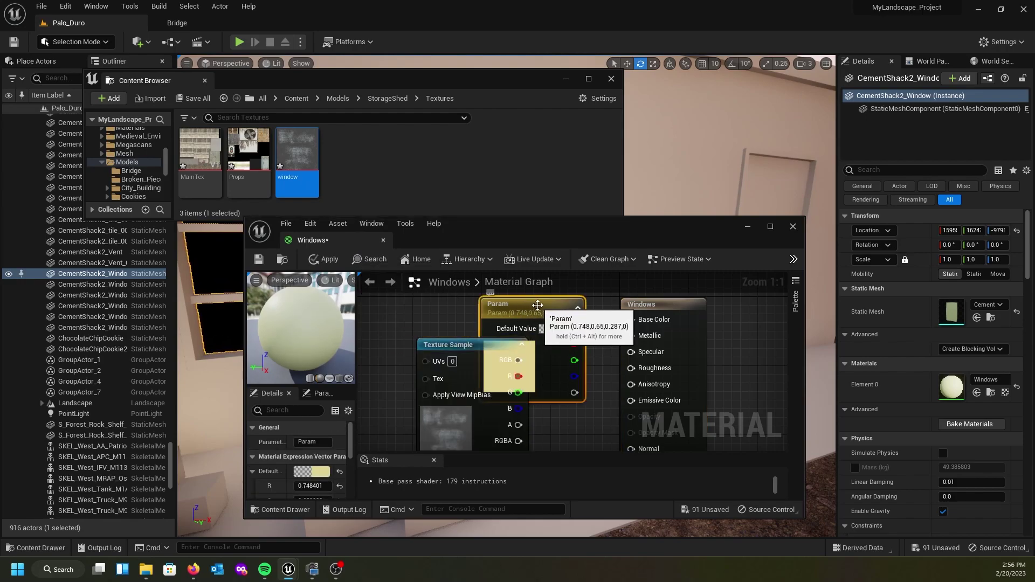
key("Delete")
left_click_drag(481, 348, 629, 321)
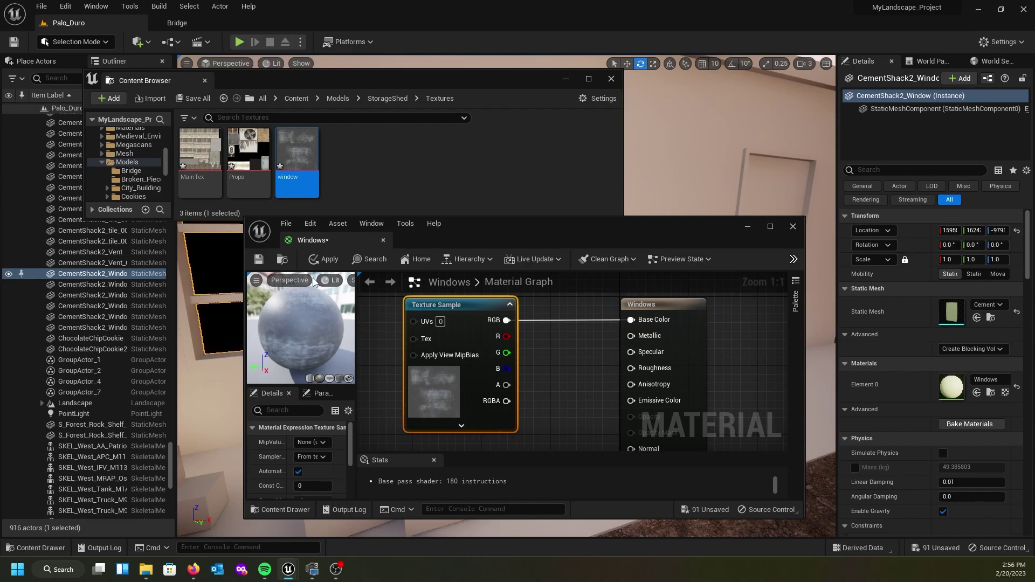
left_click(258, 261)
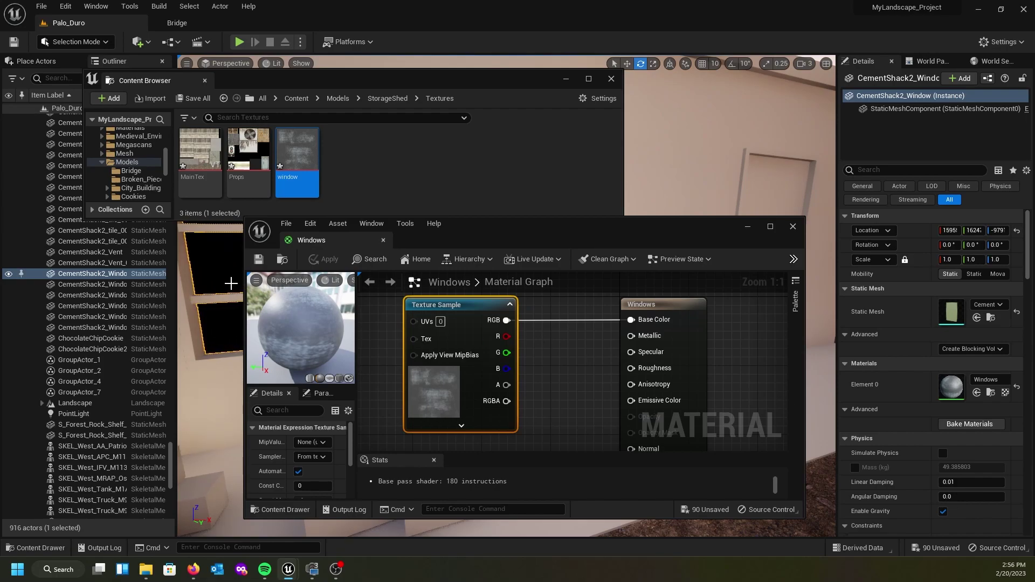
Move the material editor clear of StorageShed's assets and open the MainTex material, keeping the texture images in view.
left_click_drag(568, 237, 623, 364)
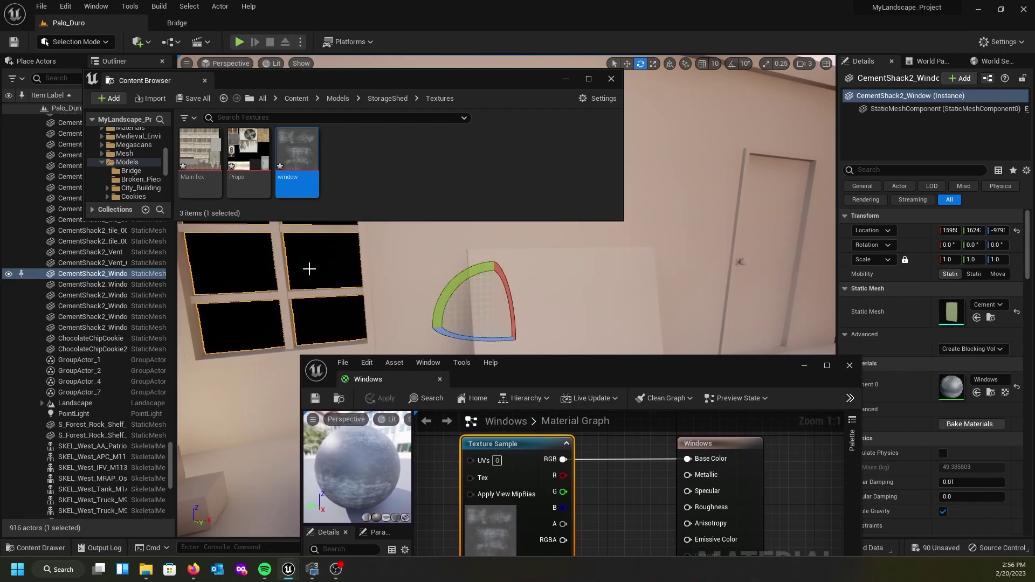
left_click_drag(532, 367, 359, 269)
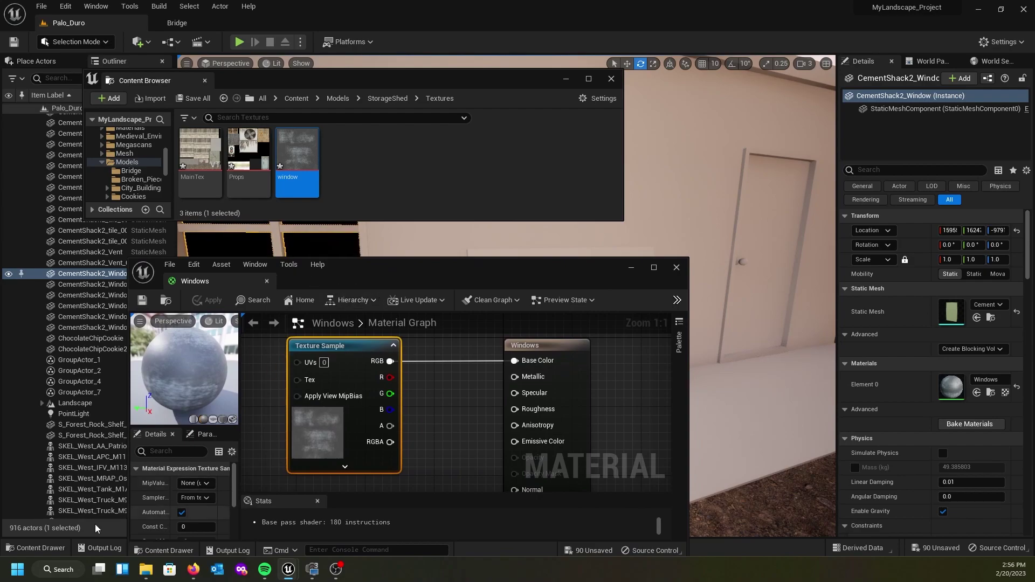
left_click(41, 547)
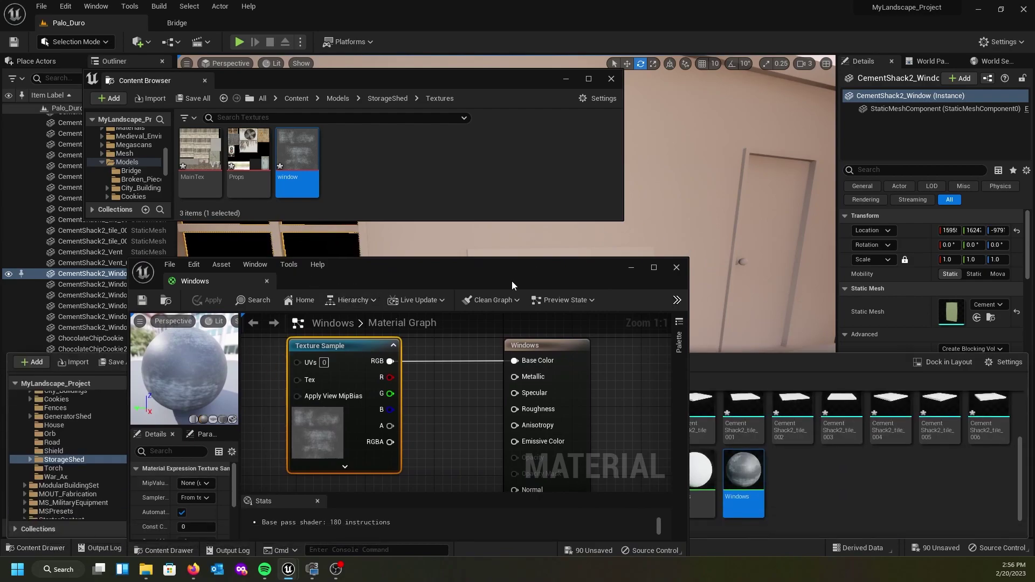
left_click_drag(505, 278, 429, 273)
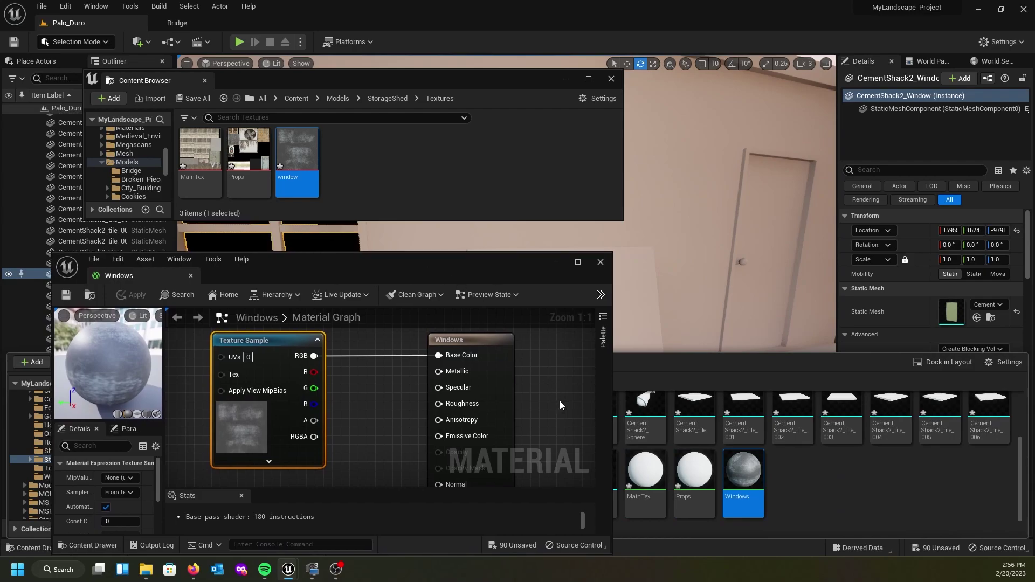
double_click(635, 477)
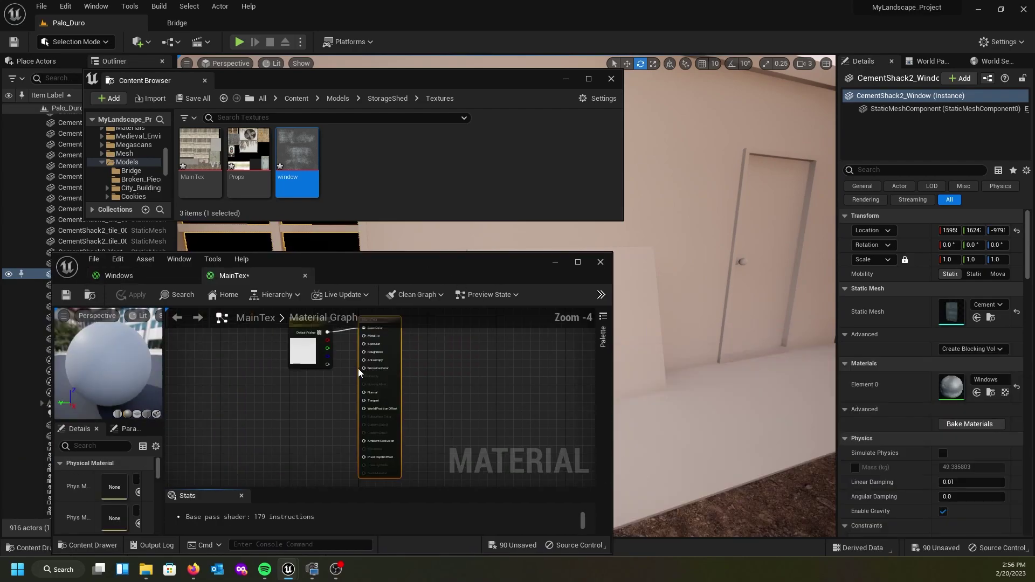
left_click_drag(432, 277, 467, 263)
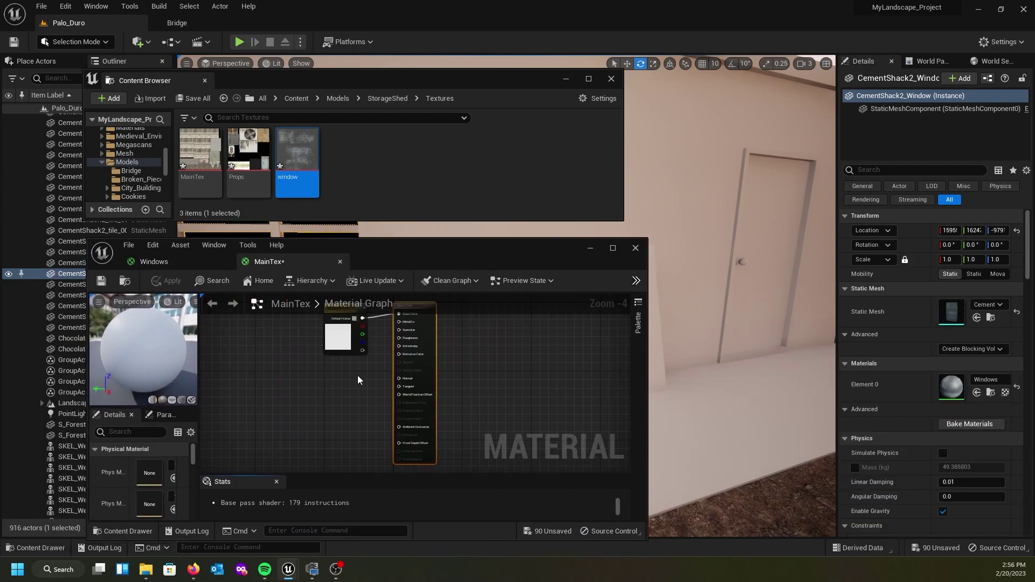
Replace the MainTex material's Param colour node with the MainTex texture, connect its RGB output to Base Color, and save the material.
left_click_drag(200, 154, 287, 379)
left_click(377, 334)
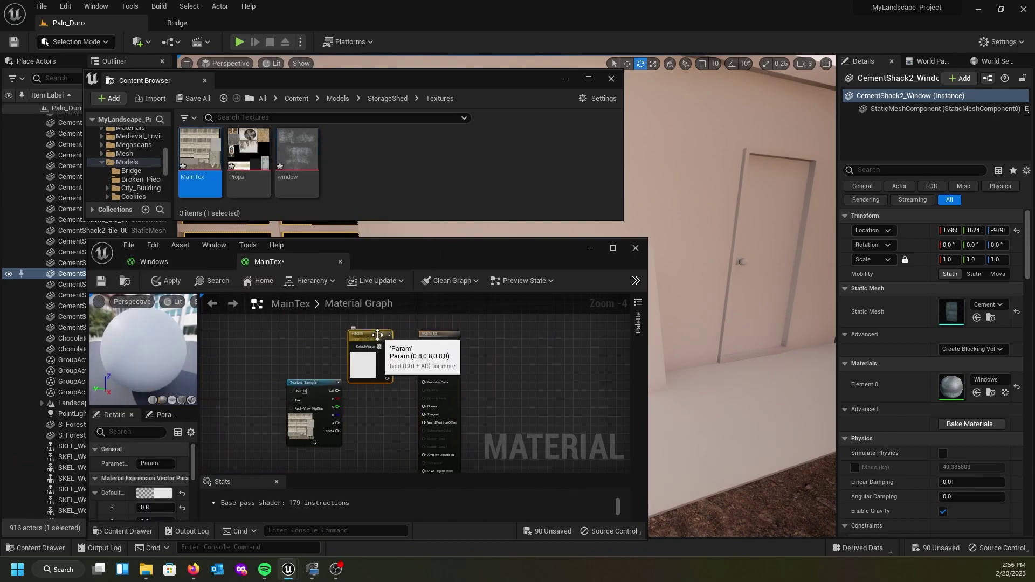
key("Delete")
left_click_drag(327, 380, 425, 342)
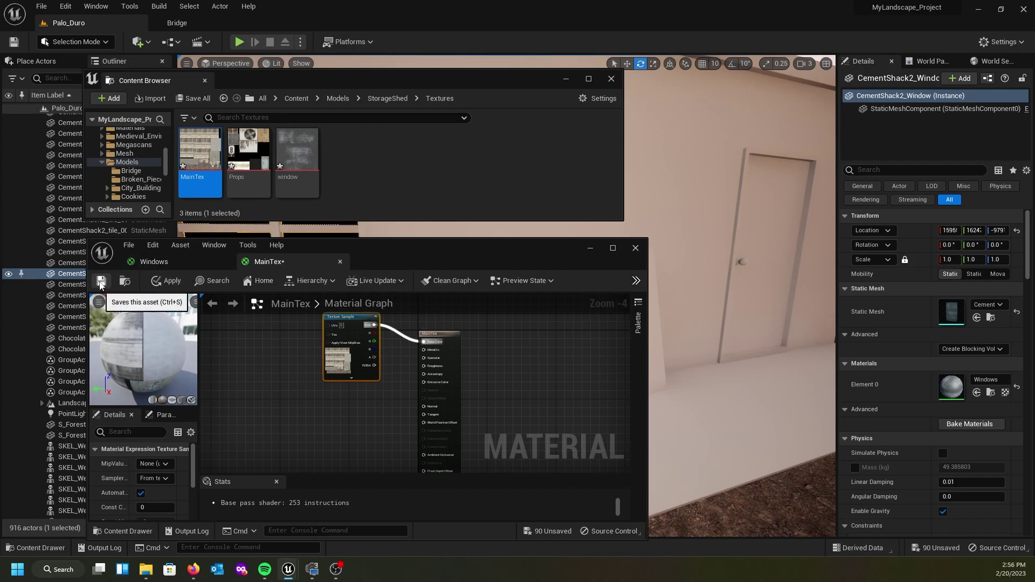
left_click(100, 281)
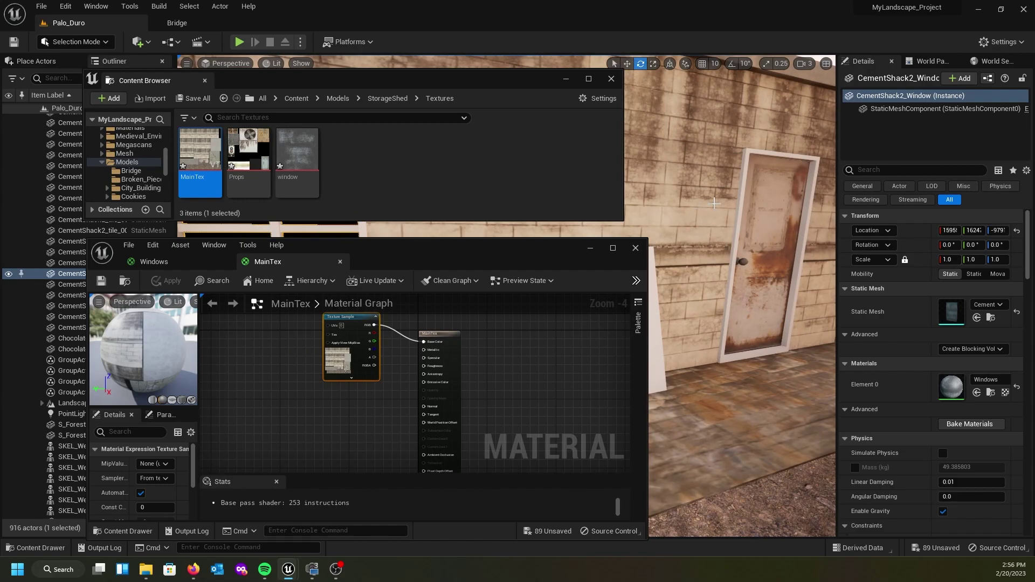
Inspect the shed's textured walls and door, and examine the MainTex material's texture connection and remaining inputs.
right_click_drag(754, 324, 674, 318)
right_click_drag(732, 126, 806, 136)
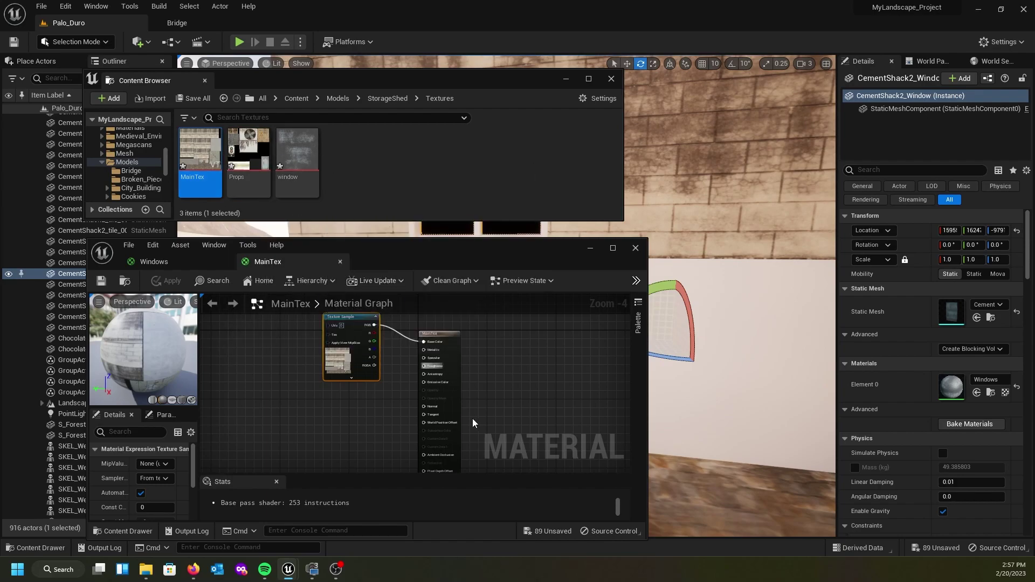
scroll(479, 412, "up", 2)
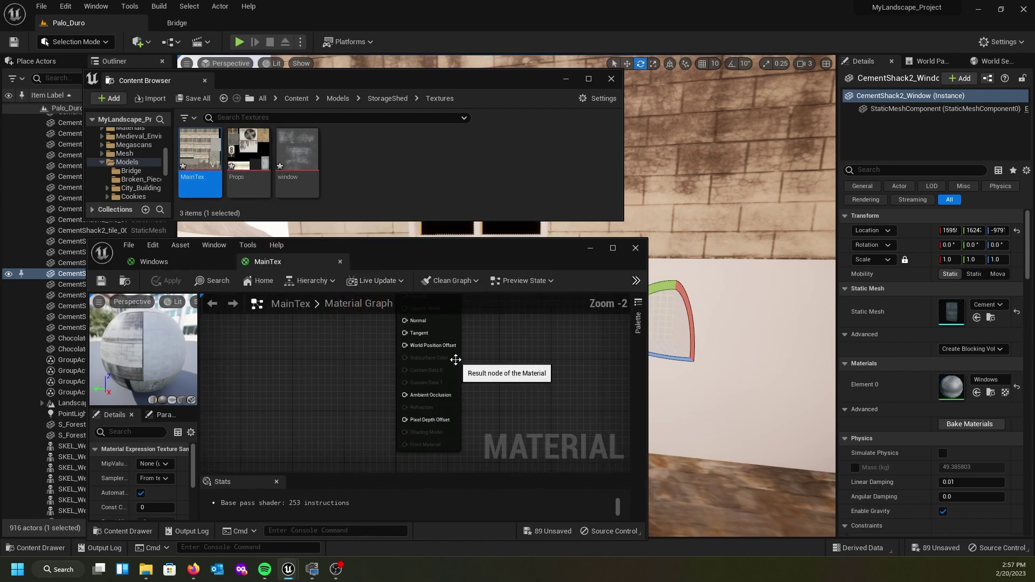
right_click_drag(509, 390, 514, 418)
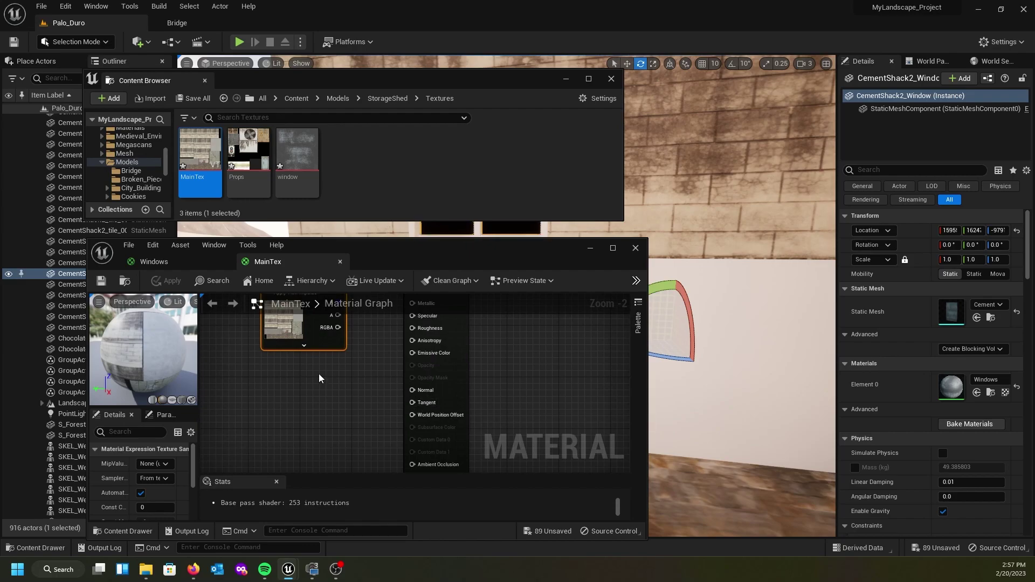
right_click_drag(319, 377, 324, 428)
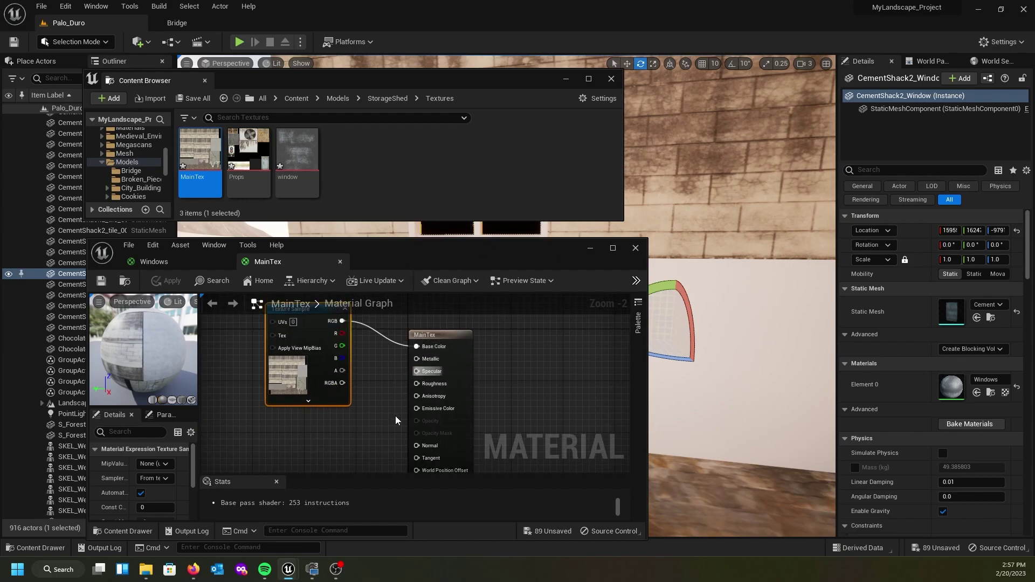
right_click_drag(386, 403, 377, 381)
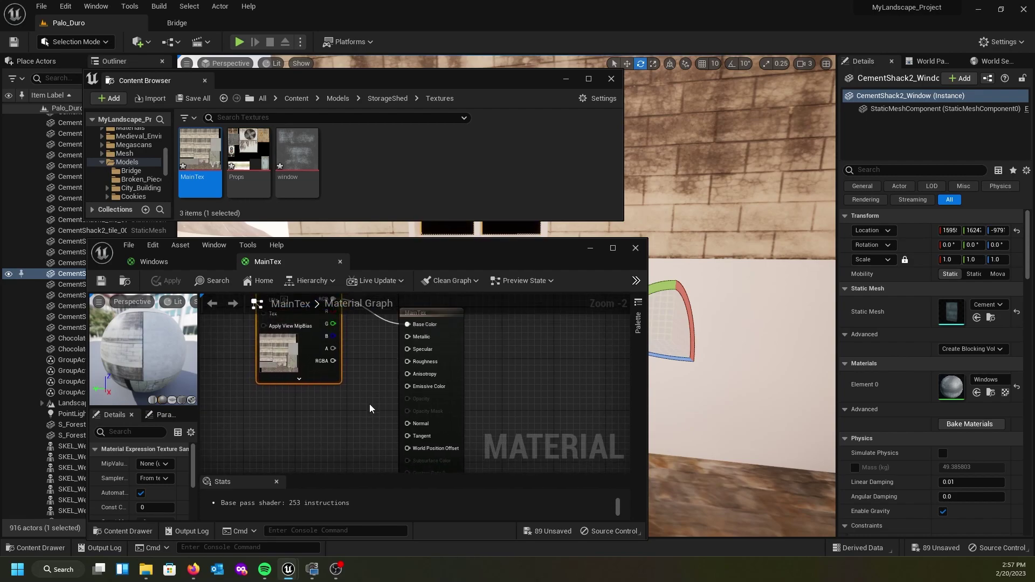
right_click_drag(370, 403, 397, 392)
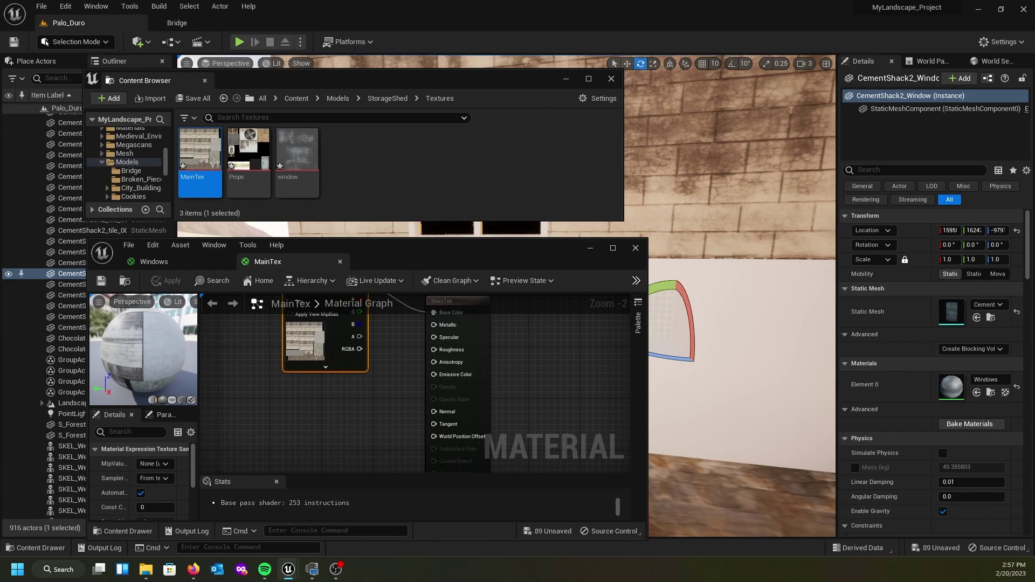
right_click_drag(230, 332, 239, 387)
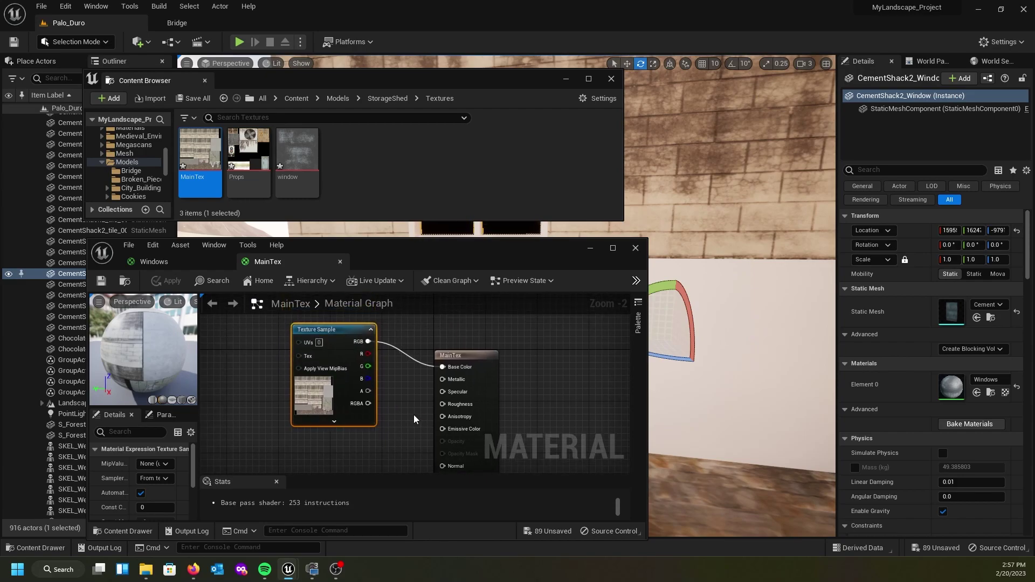
Open the StorageShed model's Props material in the material editor.
right_click_drag(413, 429, 407, 403)
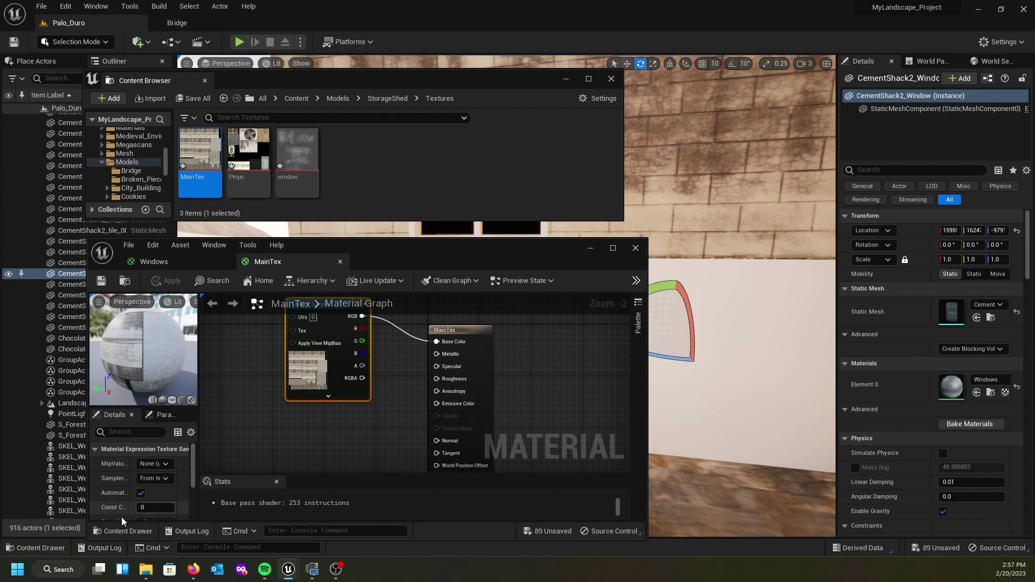
left_click(56, 553)
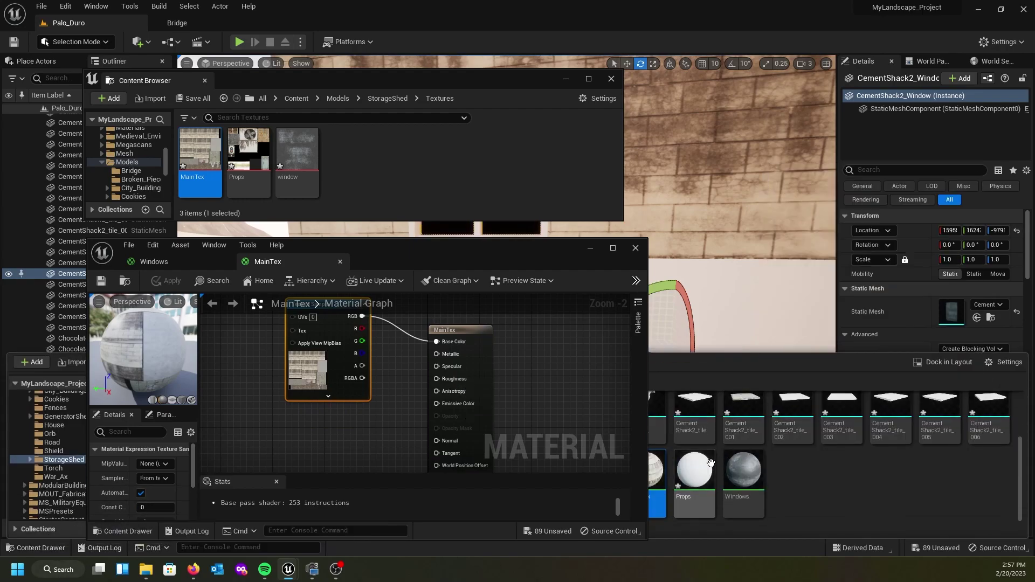
double_click(694, 470)
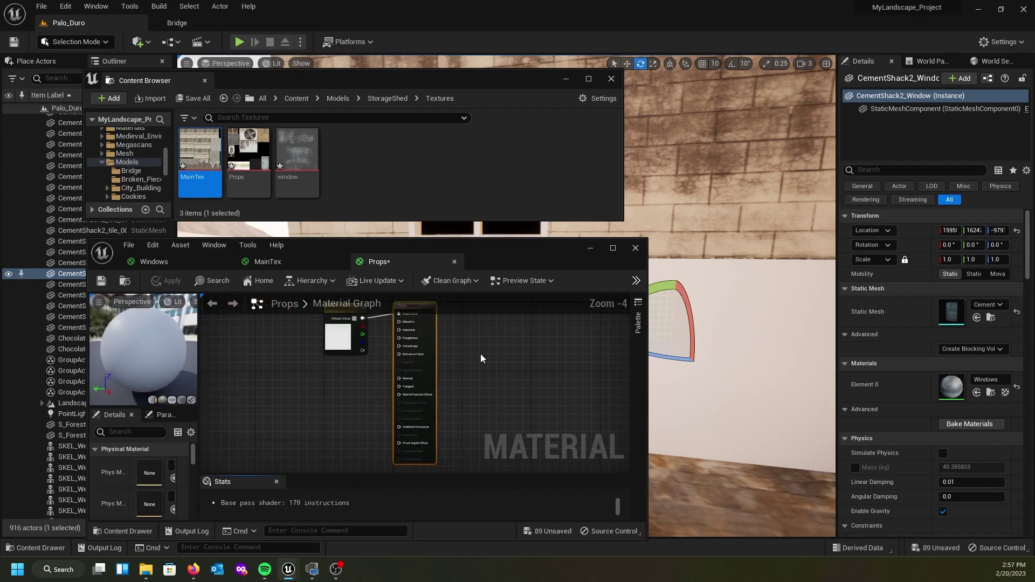
Replace the Props material's Param colour node with the Props texture, connect its RGB output to Base Color, and save the material.
right_click_drag(342, 384, 338, 427)
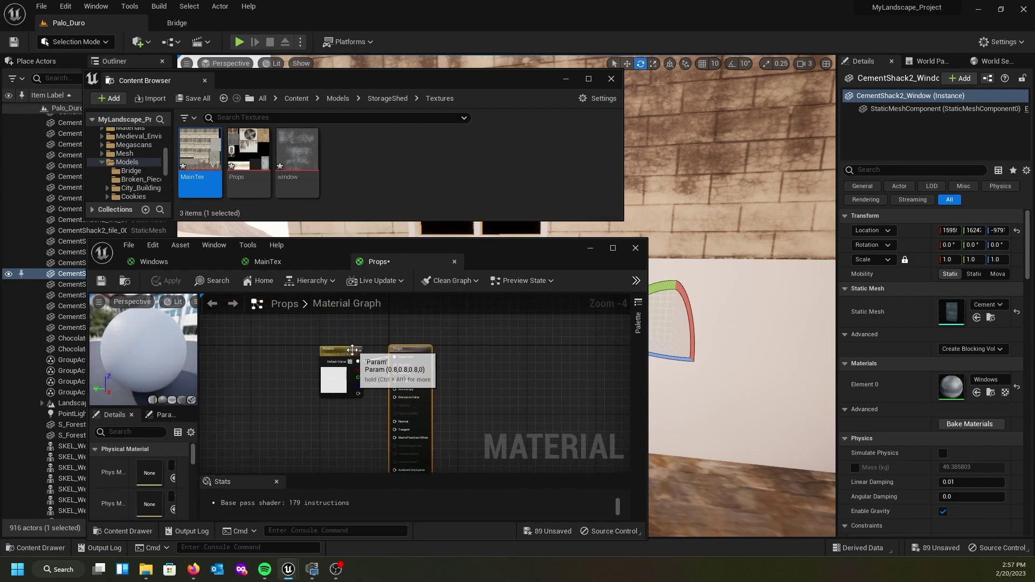
left_click(341, 353)
key("Delete")
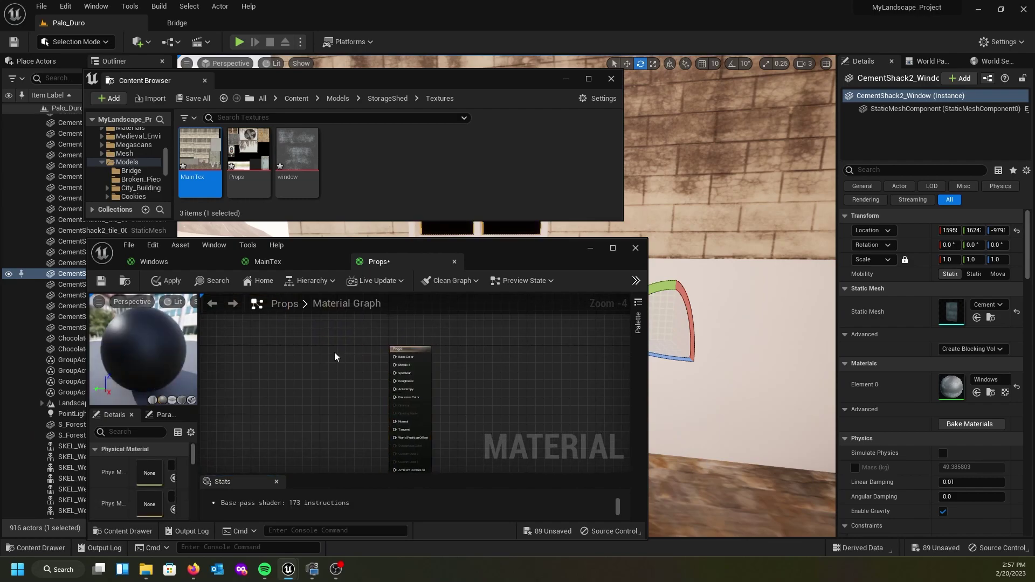
left_click(255, 183)
left_click_drag(255, 184, 396, 358)
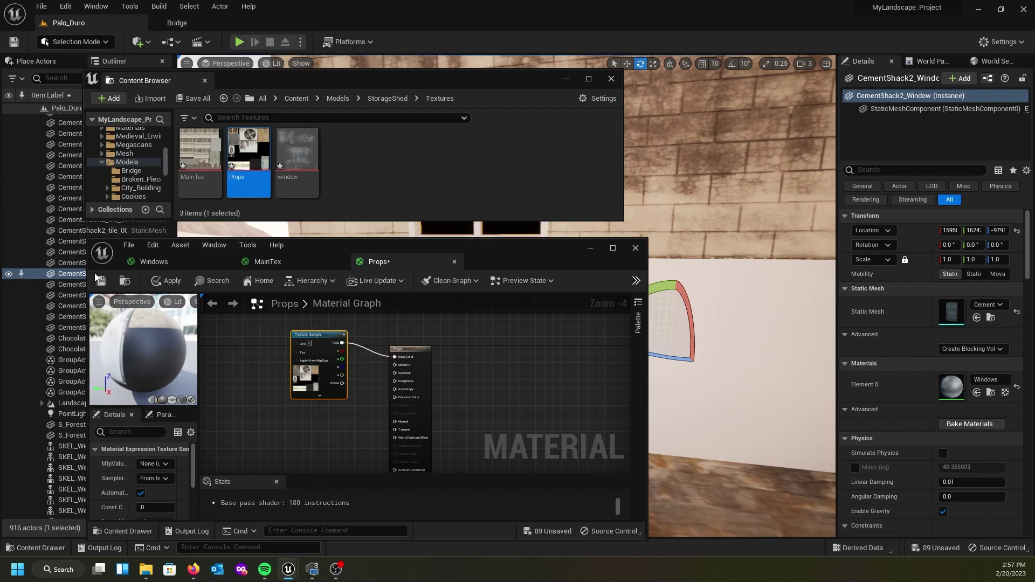
key("ctrl+s")
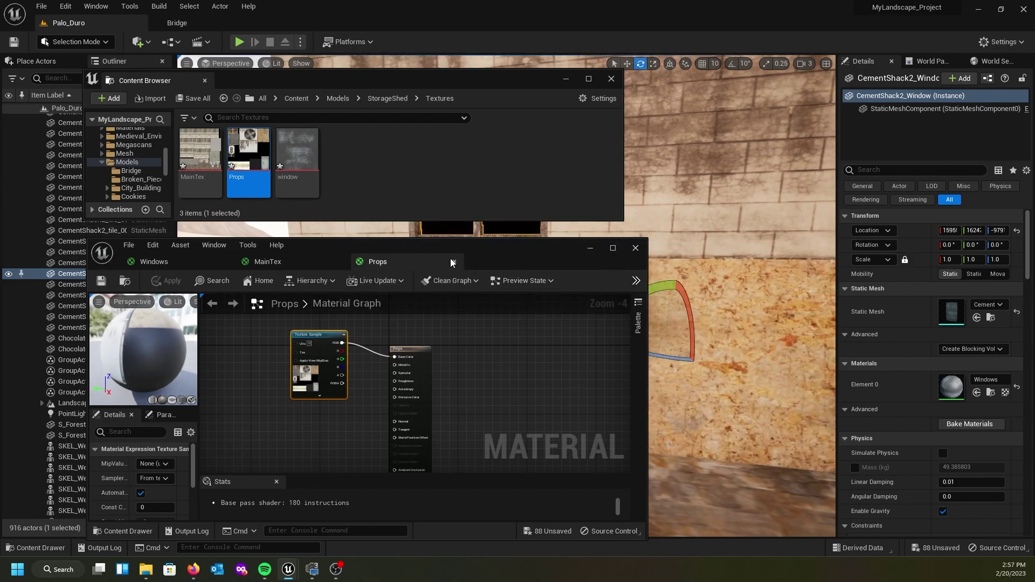
Move the material editor and texture browser off the viewport and examine the shed's textured wall, window opening and plywood sheet.
left_click_drag(552, 250, 0, 156)
left_click_drag(363, 80, 0, 102)
right_click_drag(507, 295, 619, 282)
key("a")
right_click_drag(415, 301, 345, 305)
right_click(471, 246)
left_click(468, 217)
mouse_move(496, 202)
right_mouse_down()
mouse_move(504, 180)
mouse_move(545, 181)
mouse_move(497, 198)
mouse_move(479, 183)
mouse_move(501, 213)
mouse_move(491, 217)
right_mouse_up()
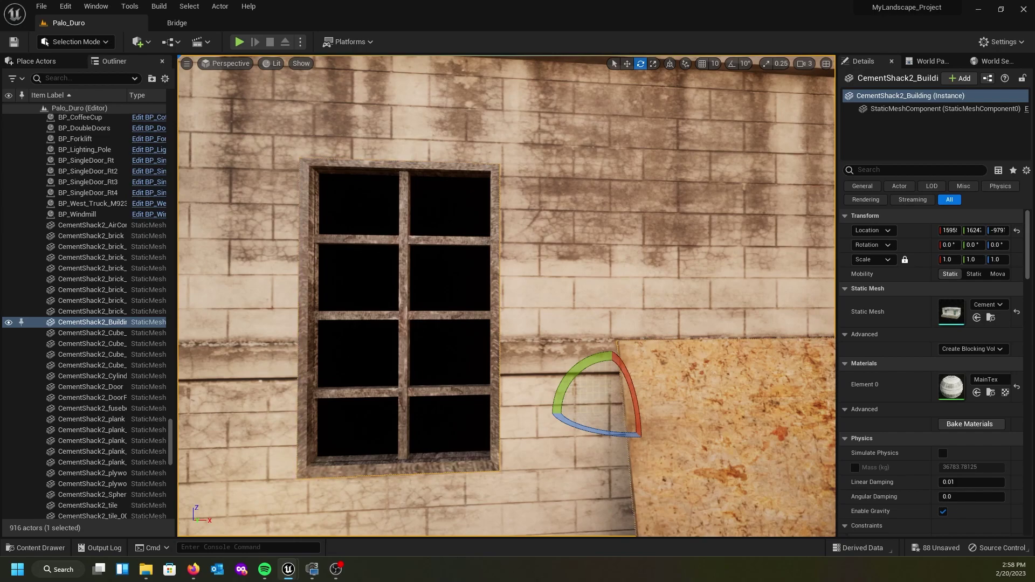
Bring back the material editor with the Windows material graph, and enlarge the window and its details area.
left_click_drag(0, 189, 480, 154)
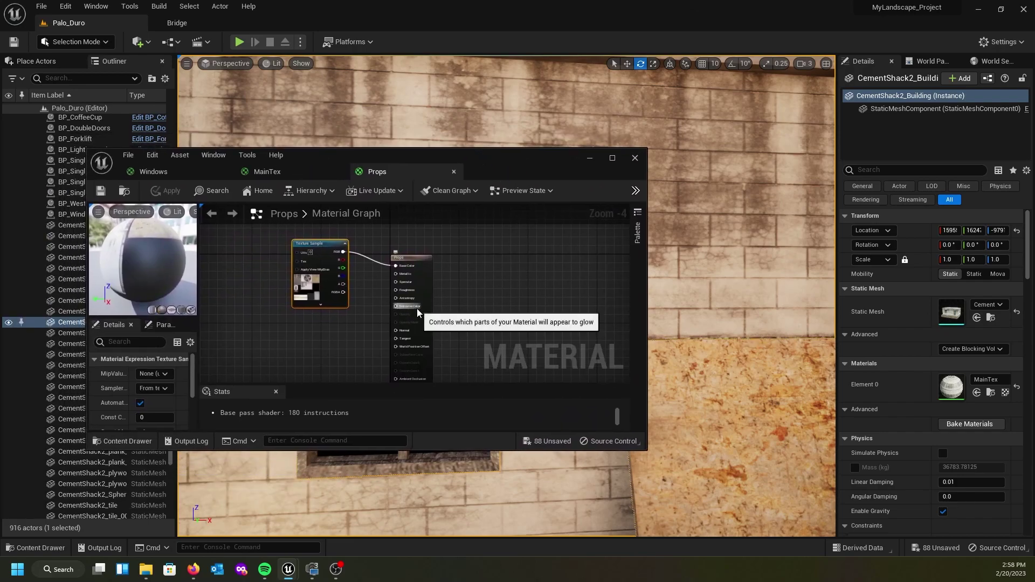
left_click(156, 173)
left_click_drag(395, 158, 674, 153)
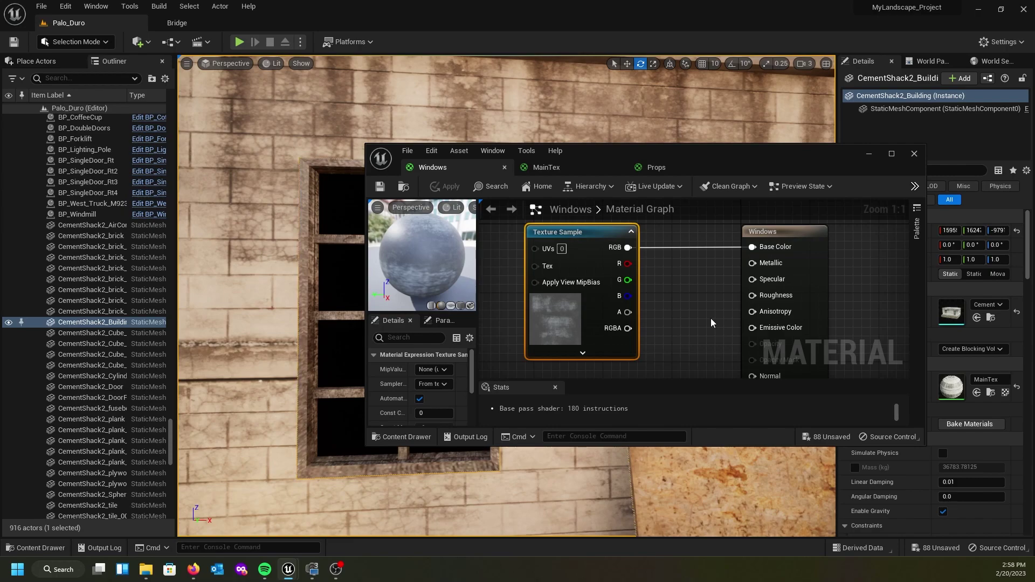
scroll(712, 318, "down", 1)
right_click_drag(710, 318, 655, 305)
left_click_drag(659, 150, 506, 82)
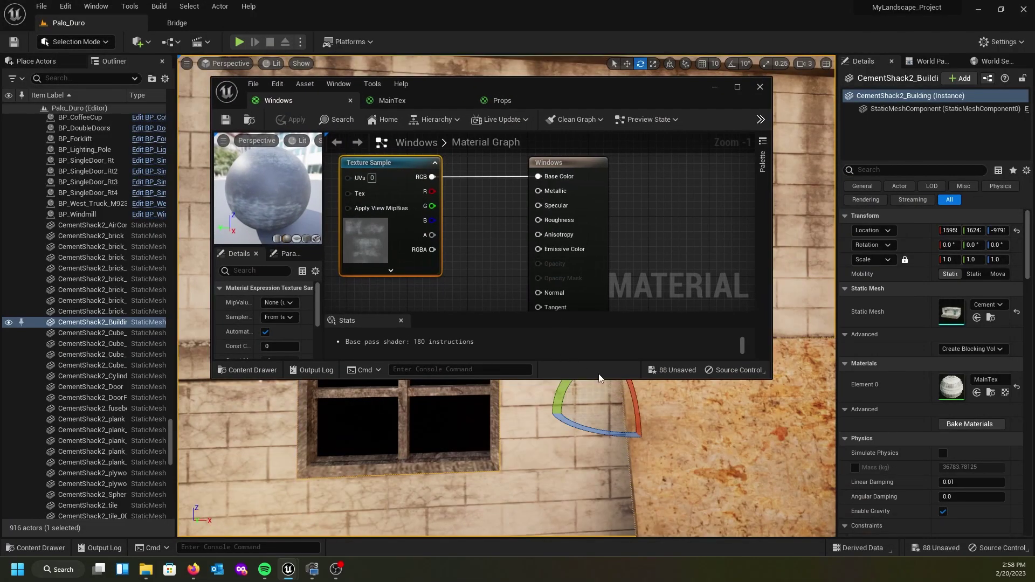
left_click(628, 380)
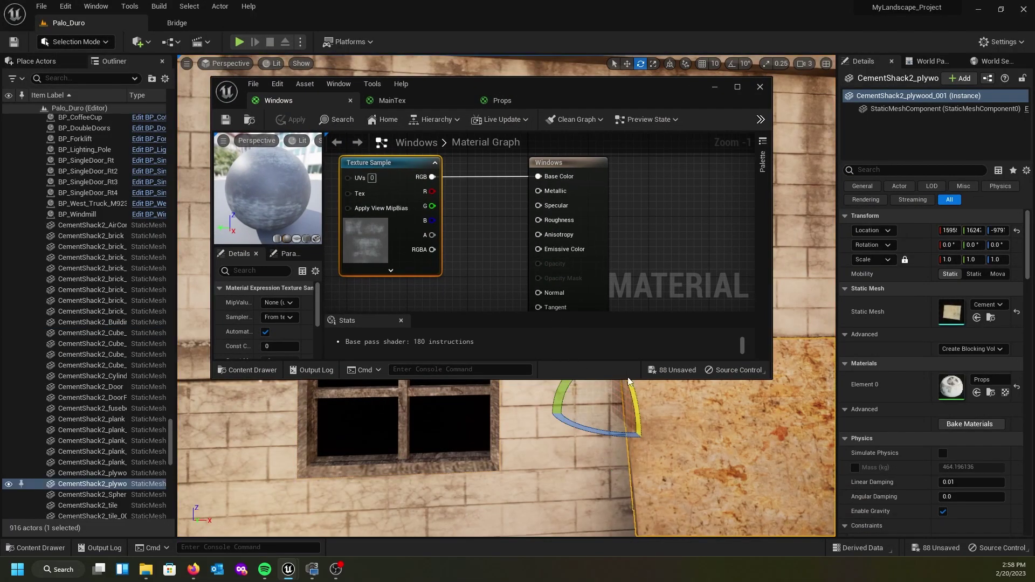
left_click_drag(629, 380, 656, 495)
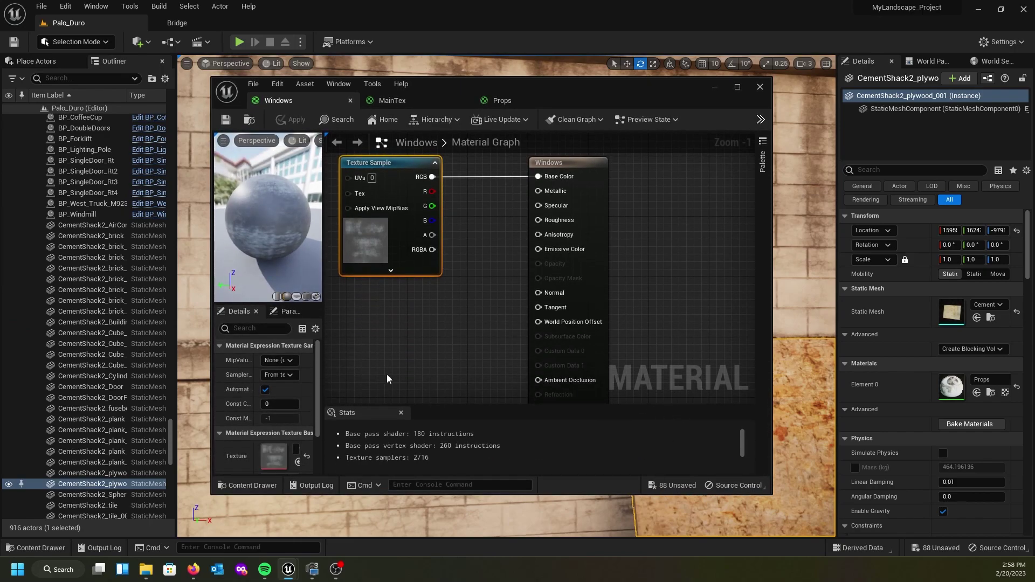
left_click_drag(328, 321, 388, 322)
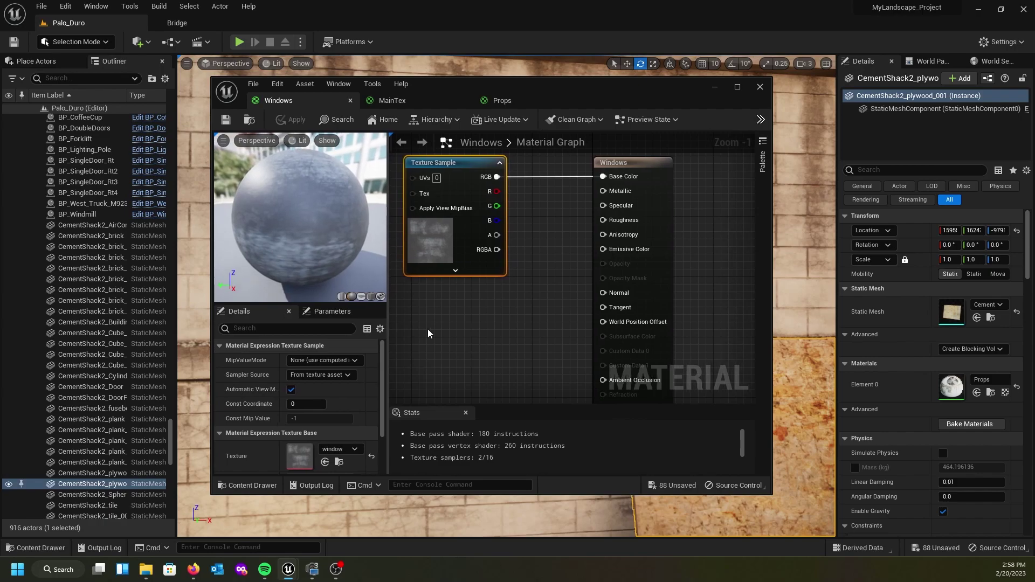
Set the Windows material's Blend Mode to Translucent.
left_click(614, 160)
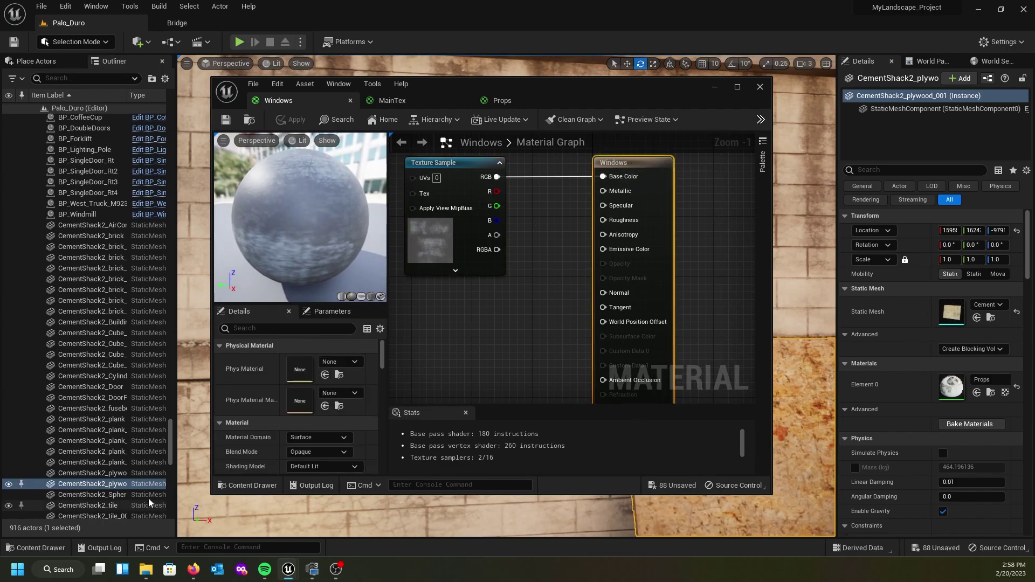
scroll(298, 421, "down", 2)
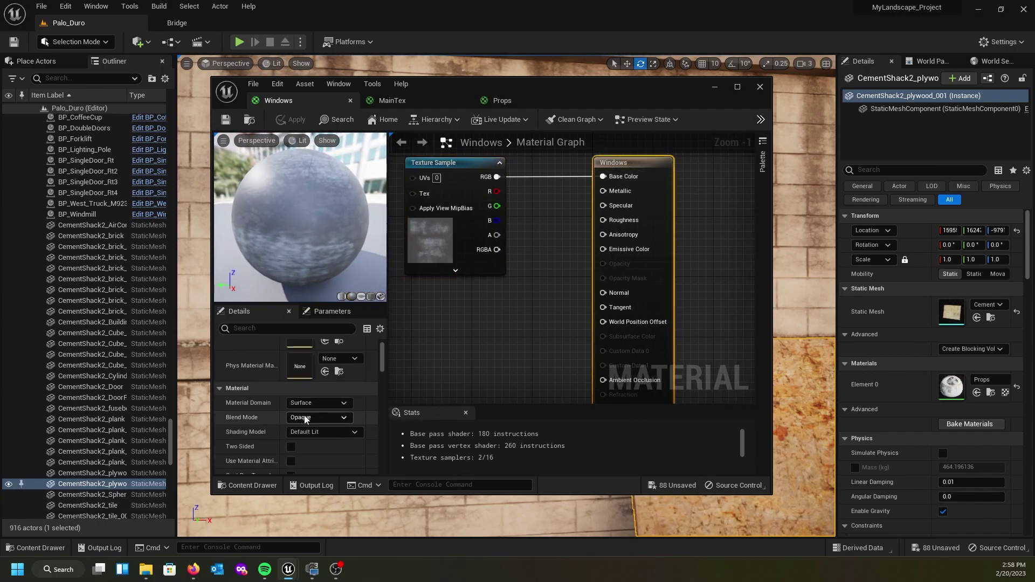
left_click(346, 417)
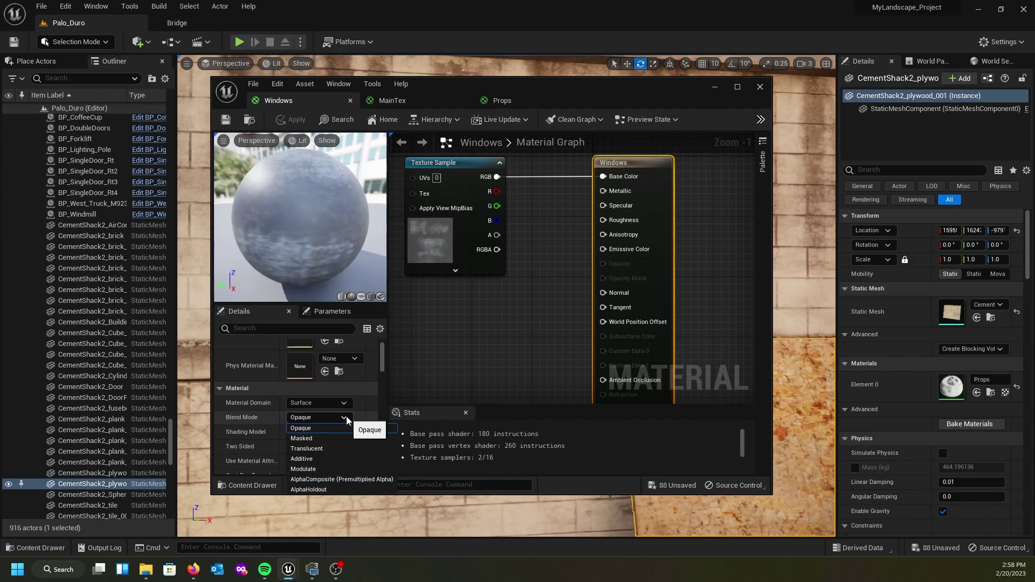
left_click(325, 448)
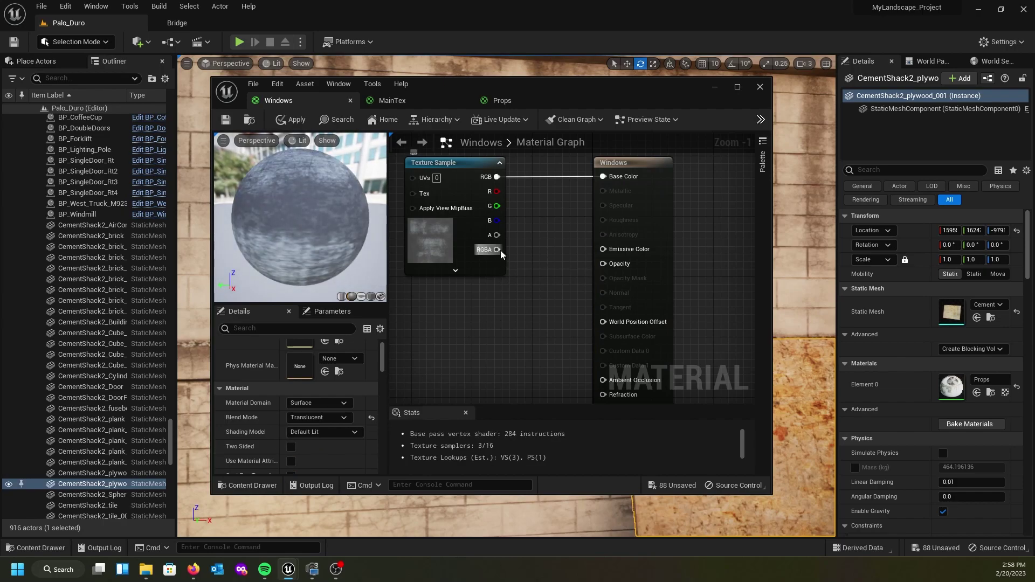
Connect the window texture's RGBA output to the Windows material's Opacity, save the material, and look inside the shed.
left_click_drag(577, 261, 603, 264)
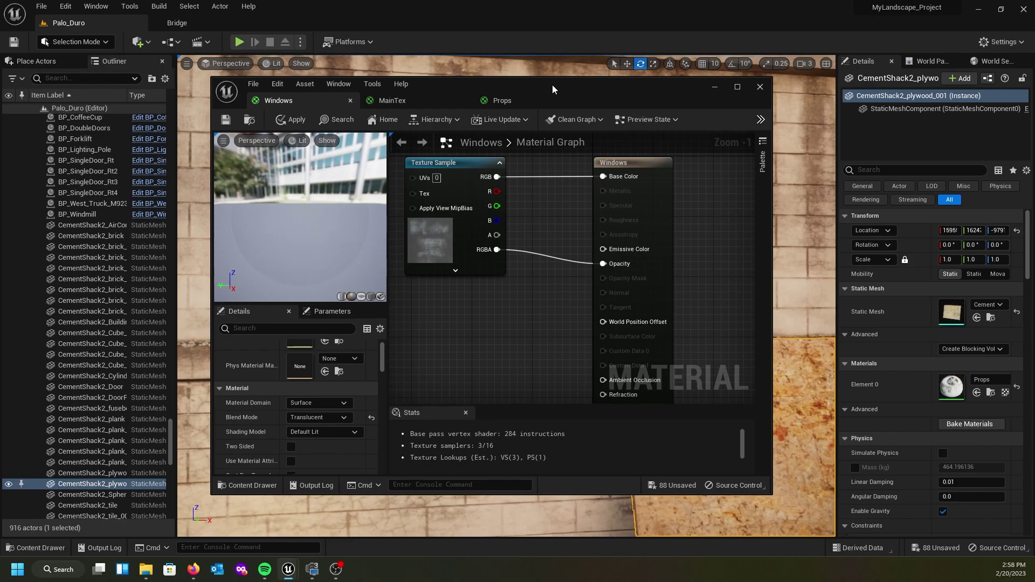
left_click_drag(552, 85, 0, 141)
mouse_move(319, 144)
right_mouse_down()
mouse_move(264, 144)
mouse_move(318, 183)
mouse_move(425, 183)
mouse_move(264, 183)
mouse_move(410, 189)
mouse_move(372, 186)
mouse_move(367, 170)
mouse_move(321, 148)
mouse_move(657, 157)
mouse_move(323, 166)
mouse_move(322, 156)
right_mouse_up()
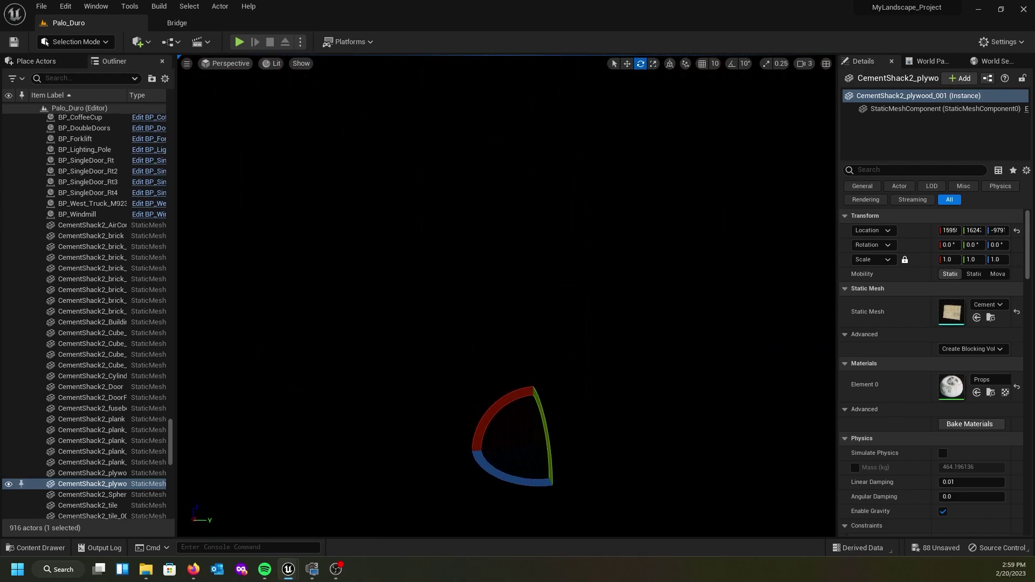
left_click_drag(0, 105, 387, 160)
left_click(53, 196)
key("ctrl+s")
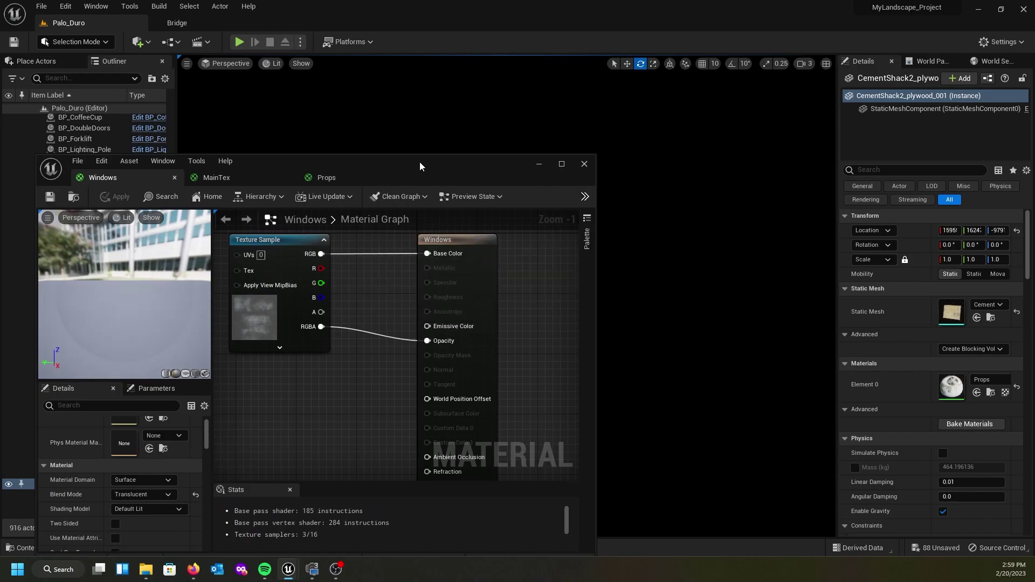
Place a Point Light inside the dark shed and move it up from the floor to light the room.
left_click_drag(420, 161, 0, 162)
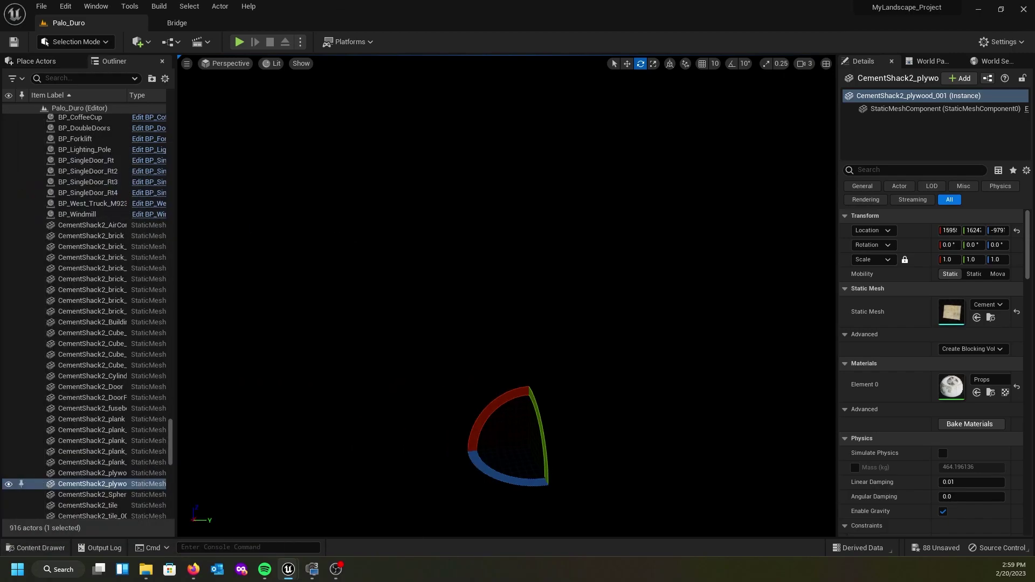
left_click(36, 62)
left_click_drag(22, 223, 389, 426)
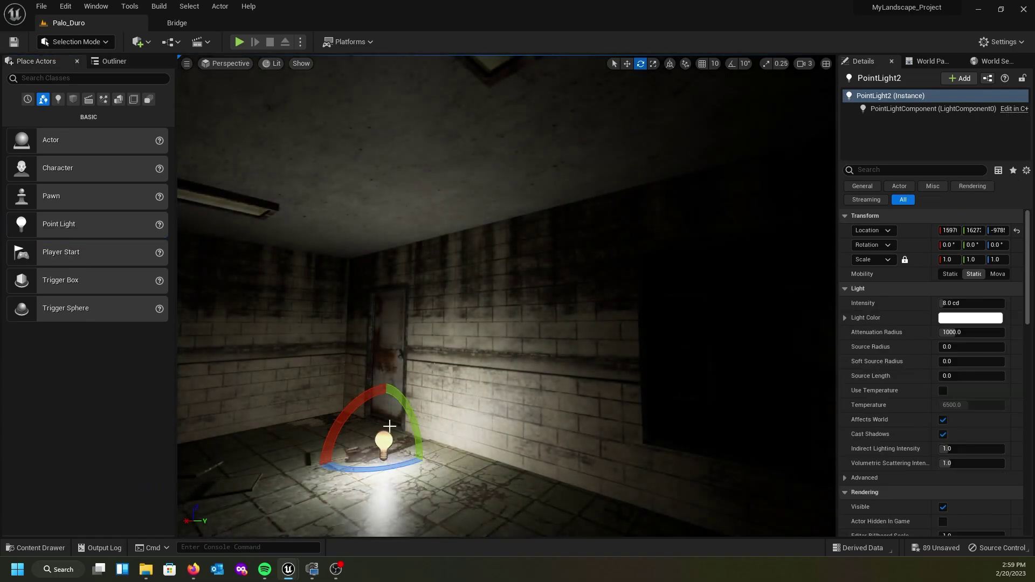
key("w")
left_click_drag(372, 389, 200, 316)
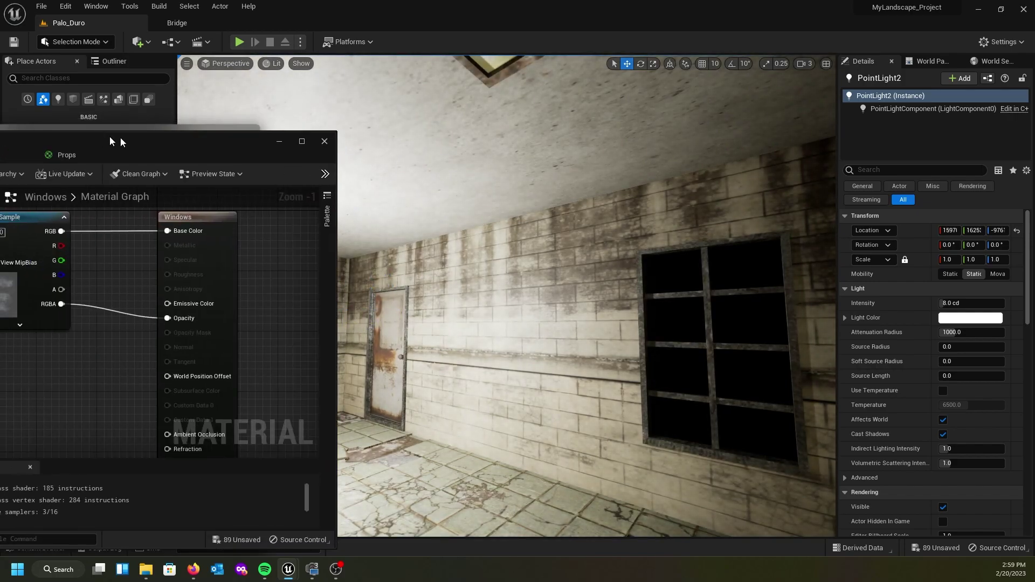
Connect the window texture's alpha output to the Windows material's Opacity in place of RGBA, and save the material.
left_click_drag(110, 131, 389, 131)
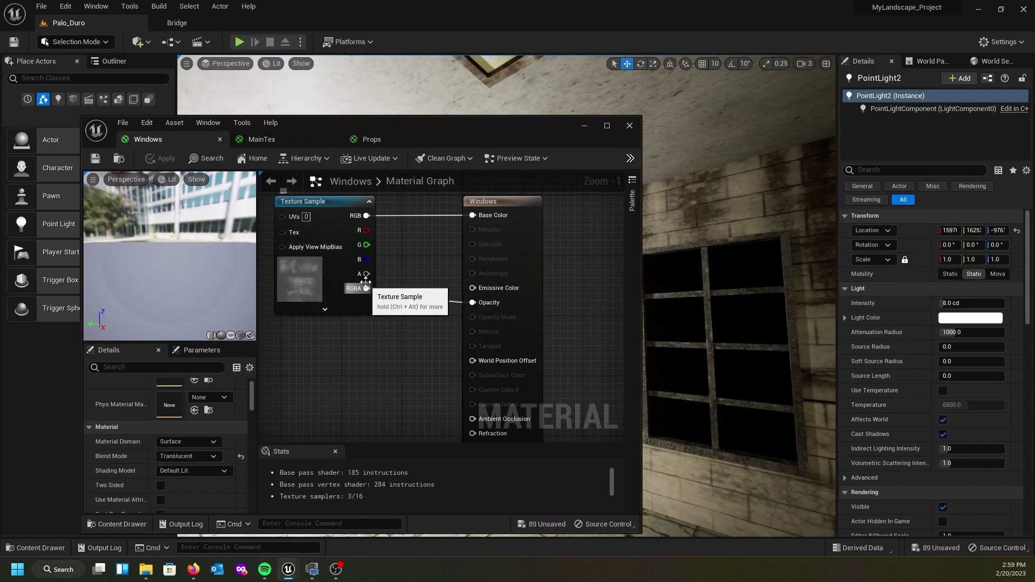
left_click_drag(364, 274, 473, 303)
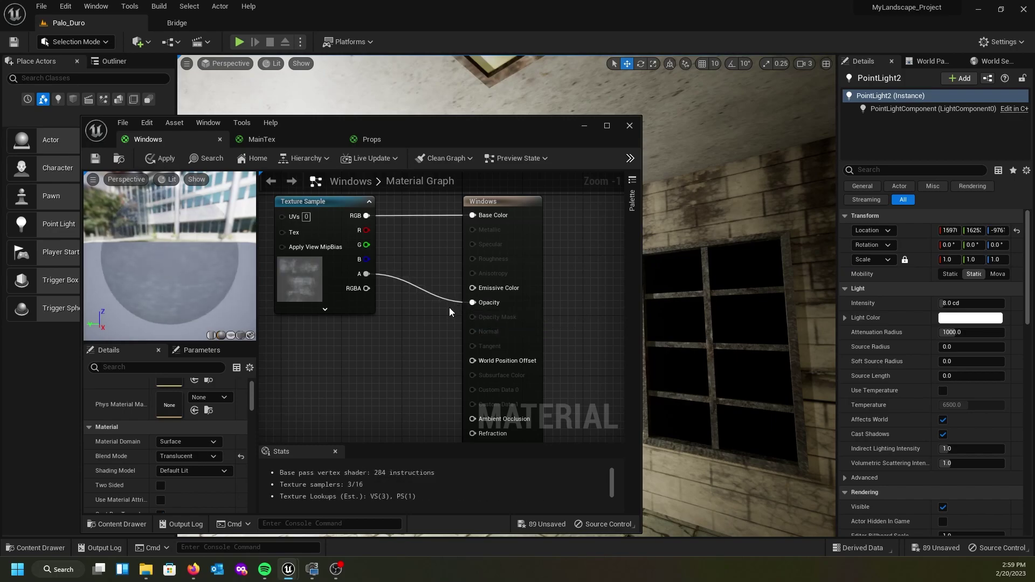
key("ctrl+s")
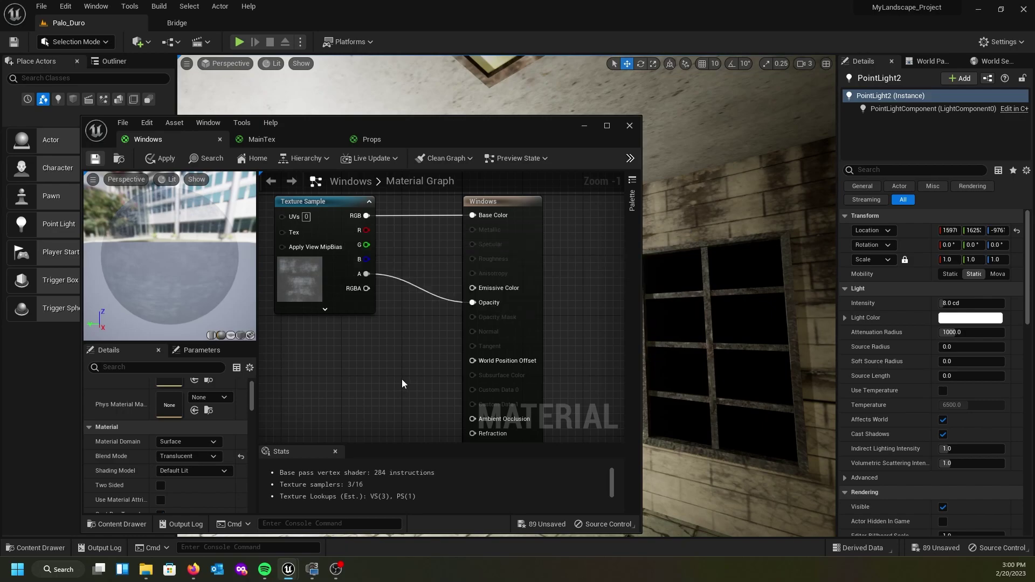
Select the CementShack2_Window pane and inspect its glass in the viewport with the material editor moved aside.
mouse_move(716, 382)
right_mouse_down()
mouse_move(703, 385)
mouse_move(716, 382)
right_mouse_up()
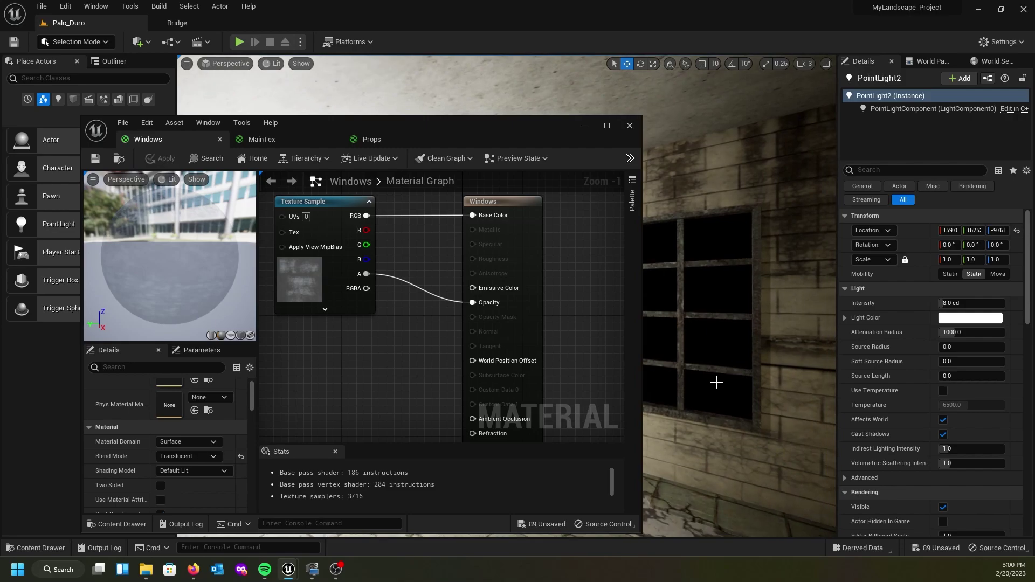
left_click(709, 348)
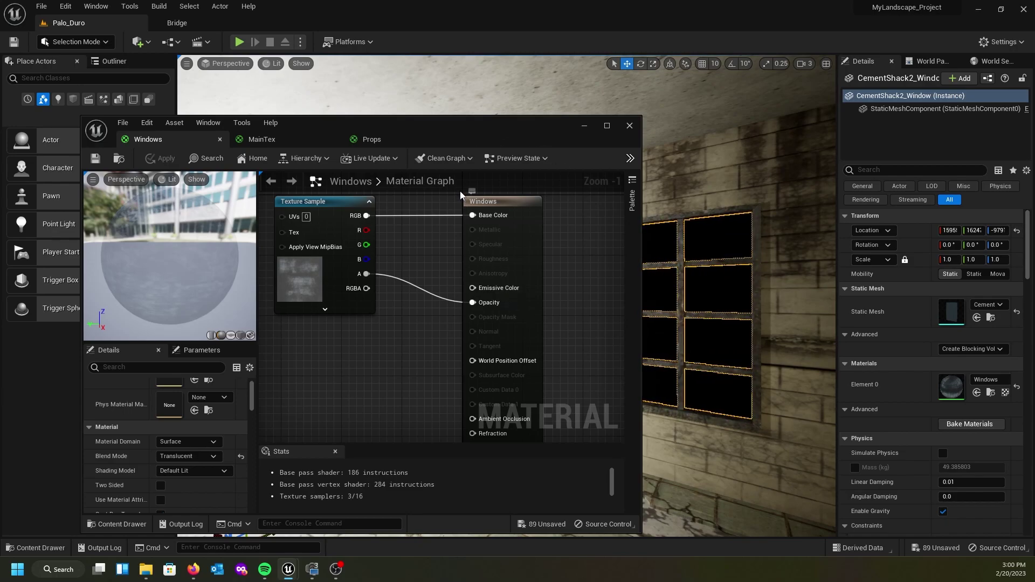
left_click_drag(463, 128, 0, 131)
right_click_drag(506, 296, 789, 307)
right_click_drag(461, 268, 463, 262)
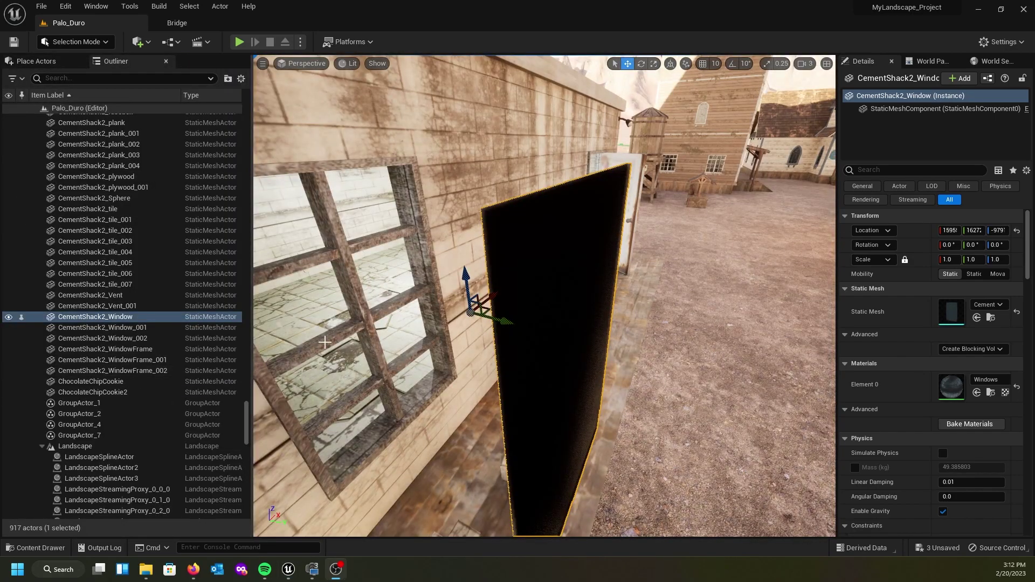
Delete the black CementShack2_Window panel standing outside the shed's window frame.
right_click_drag(316, 341, 259, 327)
right_click_drag(534, 284, 340, 340)
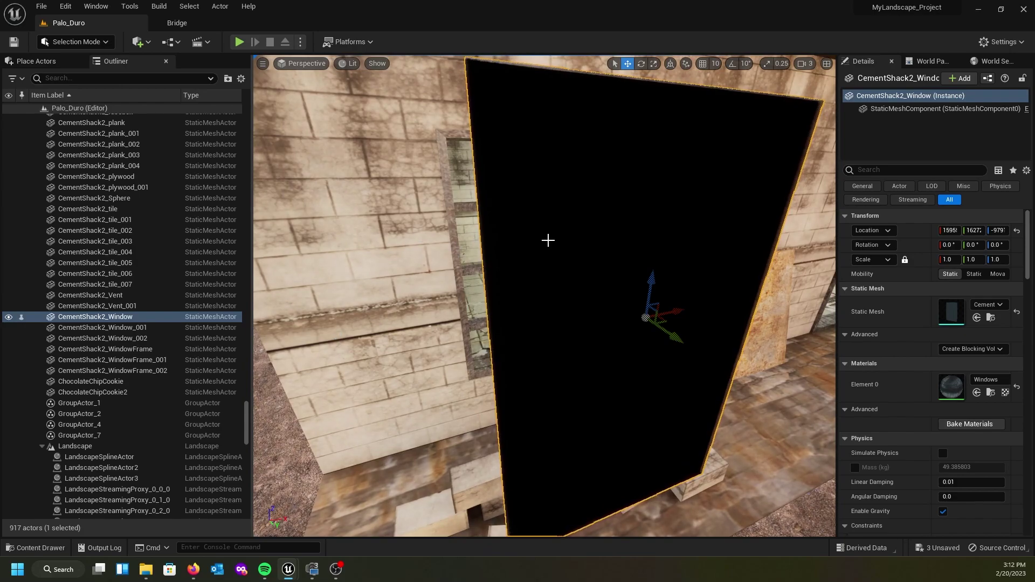
right_click_drag(553, 239, 531, 301)
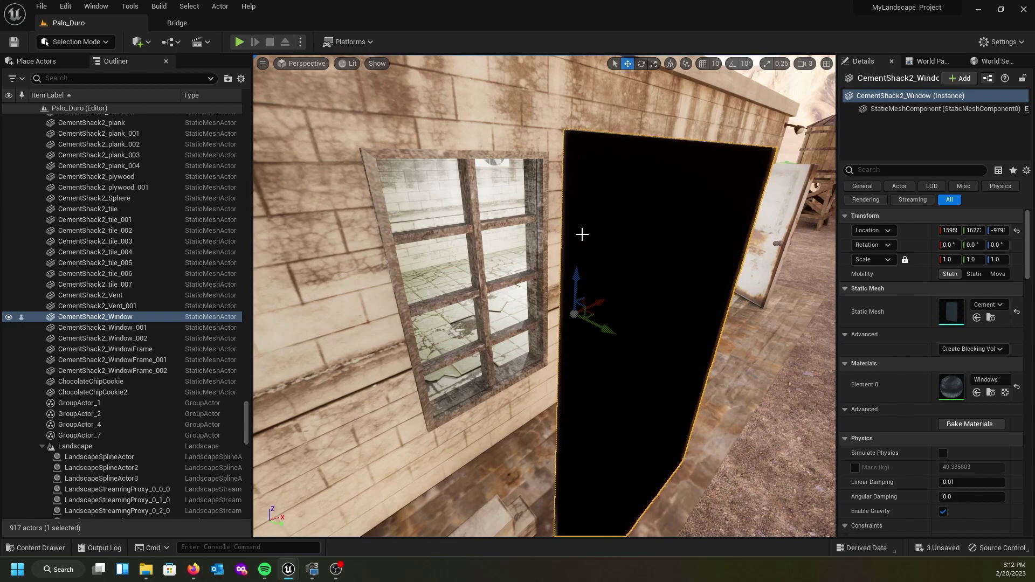
key("Delete")
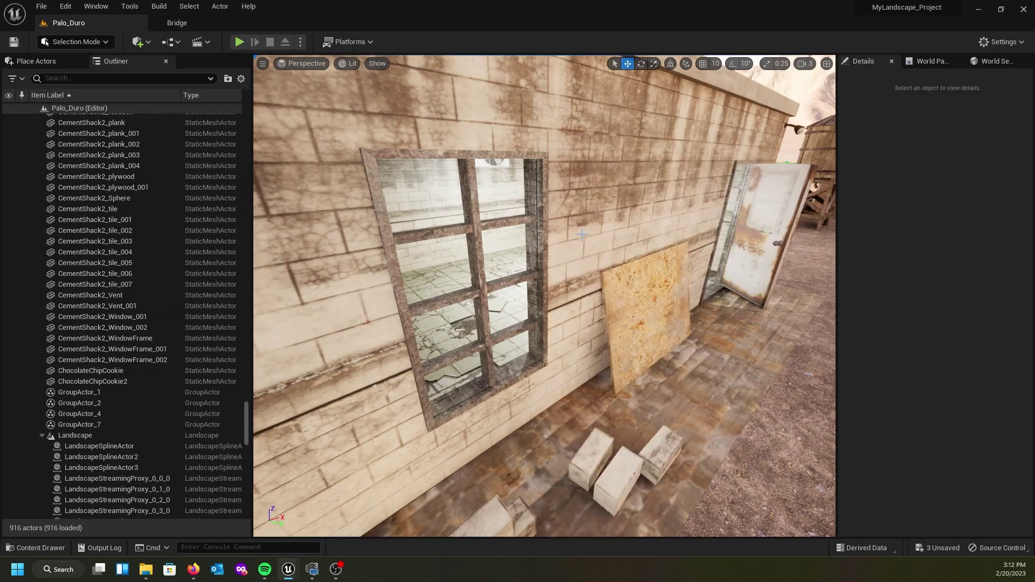
Place a Cube in front of the empty window frame and stretch its height to a scale of about 3.39.
right_click_drag(546, 231, 326, 126)
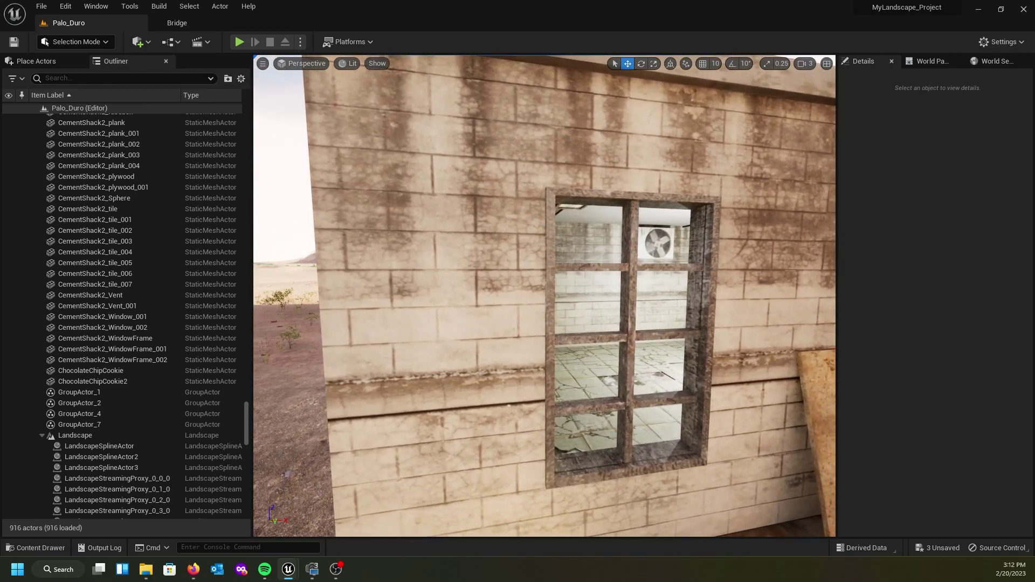
left_click(36, 61)
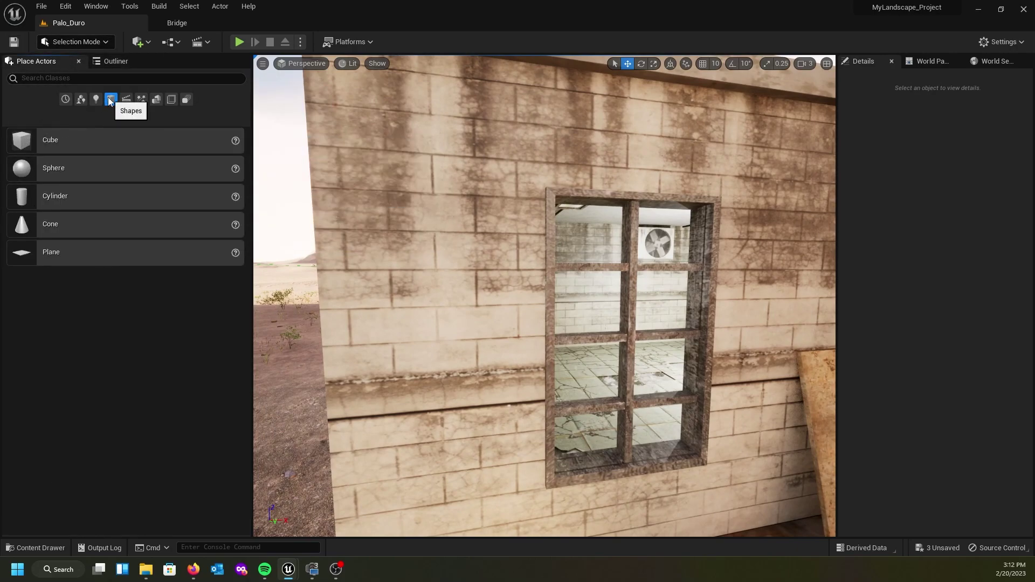
left_click_drag(49, 139, 631, 205)
key("r")
key("w")
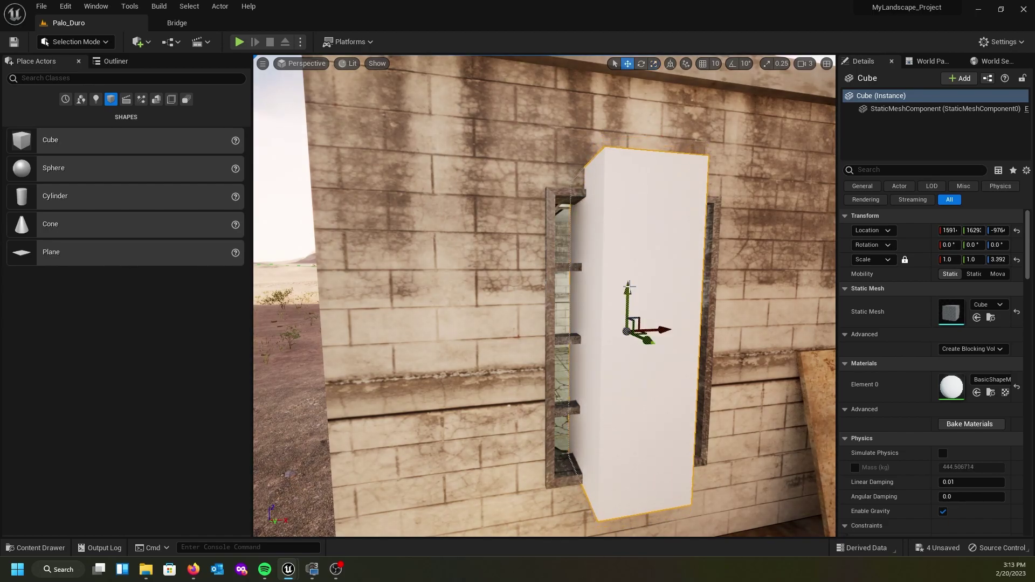
Widen the cube to an X scale of about 2.0 and shift it sideways to cover the window frame.
left_click_drag(633, 303, 721, 338)
key("r")
right_click_drag(506, 368, 455, 360)
key("d")
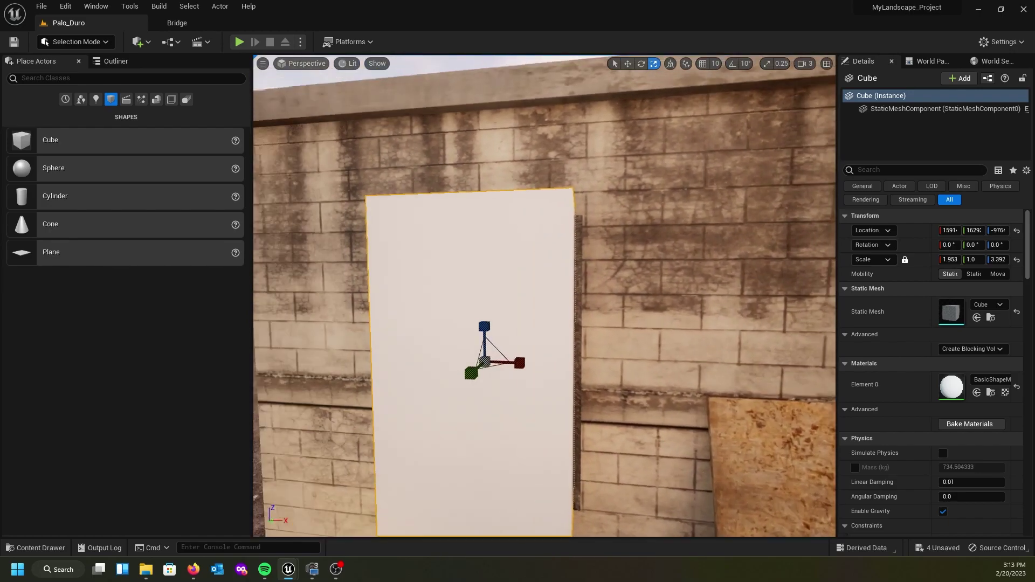
right_click_drag(765, 335, 723, 335)
left_click_drag(556, 362, 566, 362)
key("w")
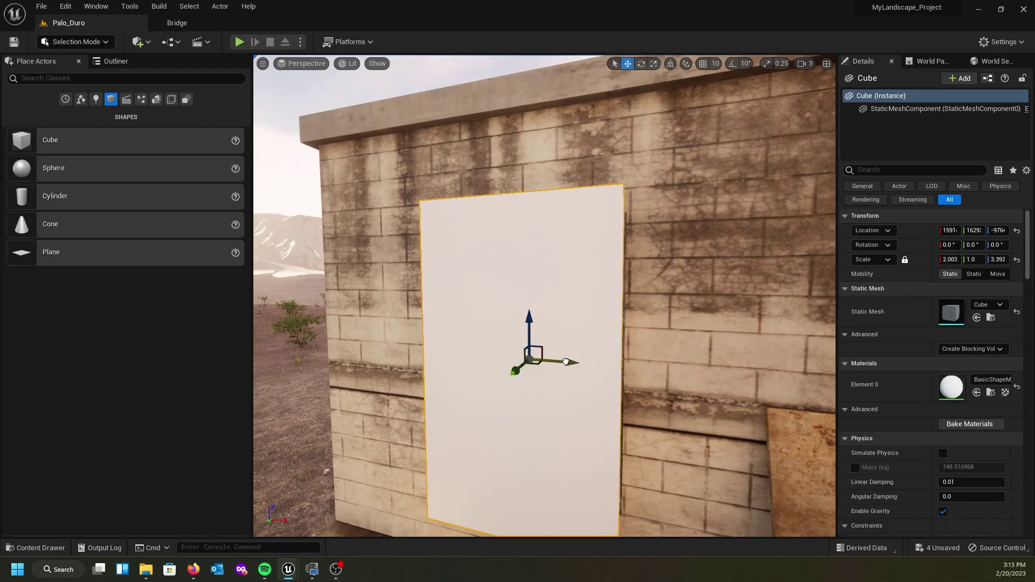
mouse_move(635, 363)
right_mouse_down()
mouse_move(658, 350)
mouse_move(648, 354)
right_mouse_up()
key("a")
key("d")
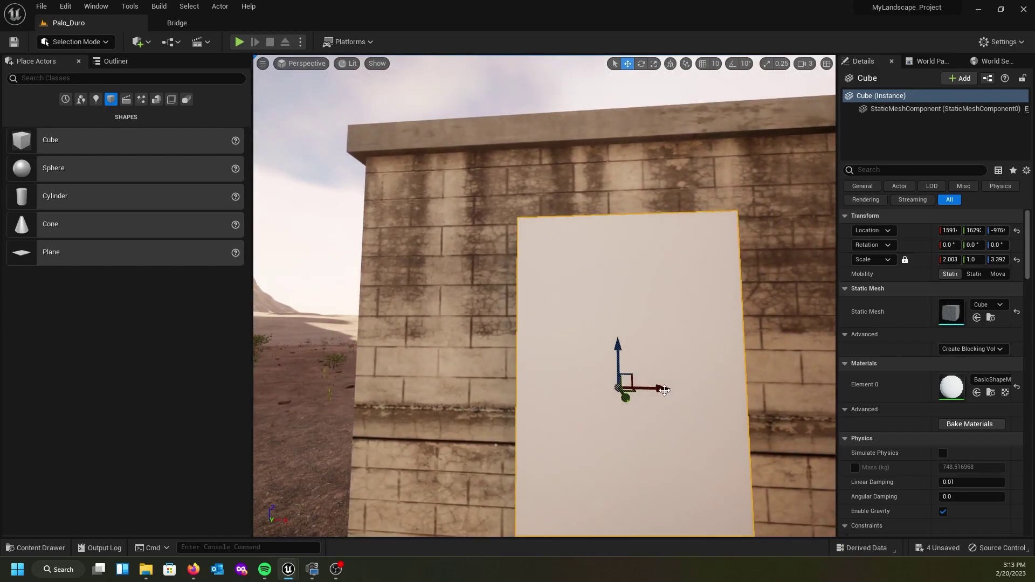
left_click_drag(664, 389, 666, 389)
Flatten the cube into a thin pane with a Y scale of about -0.03.
right_click_drag(501, 399, 538, 413)
key("r")
left_click_drag(549, 388, 515, 388)
Move the thin pane along the Y axis into the window frame and check its fit from outside.
right_click_drag(421, 421, 444, 411)
key("a")
key("a")
key("a")
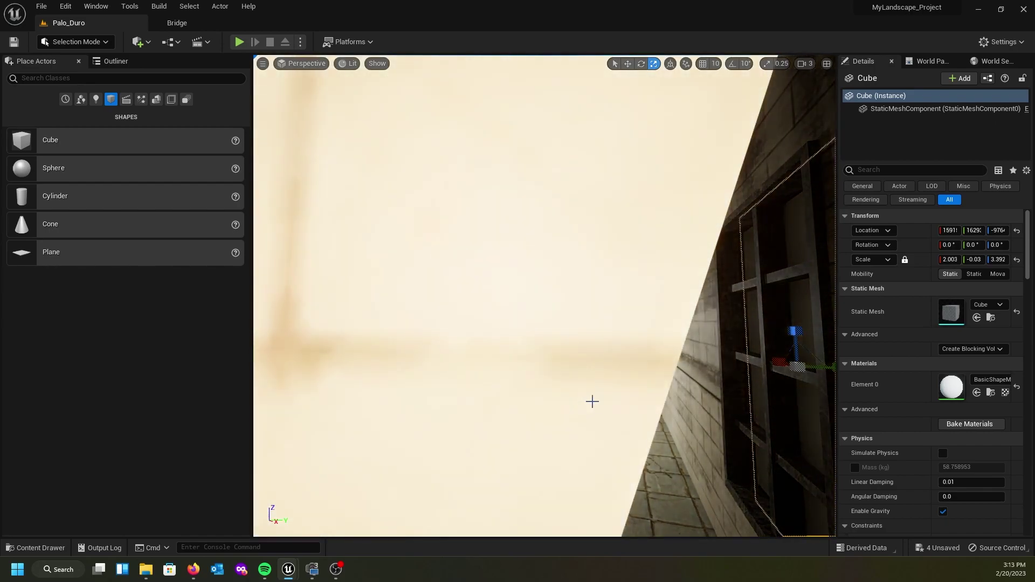
key("w")
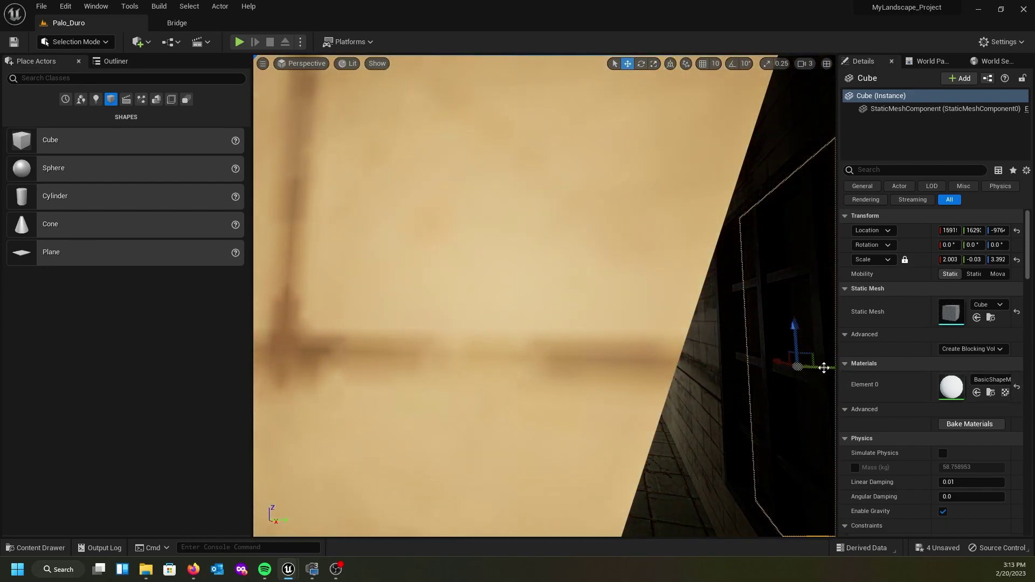
left_click_drag(824, 368, 803, 374)
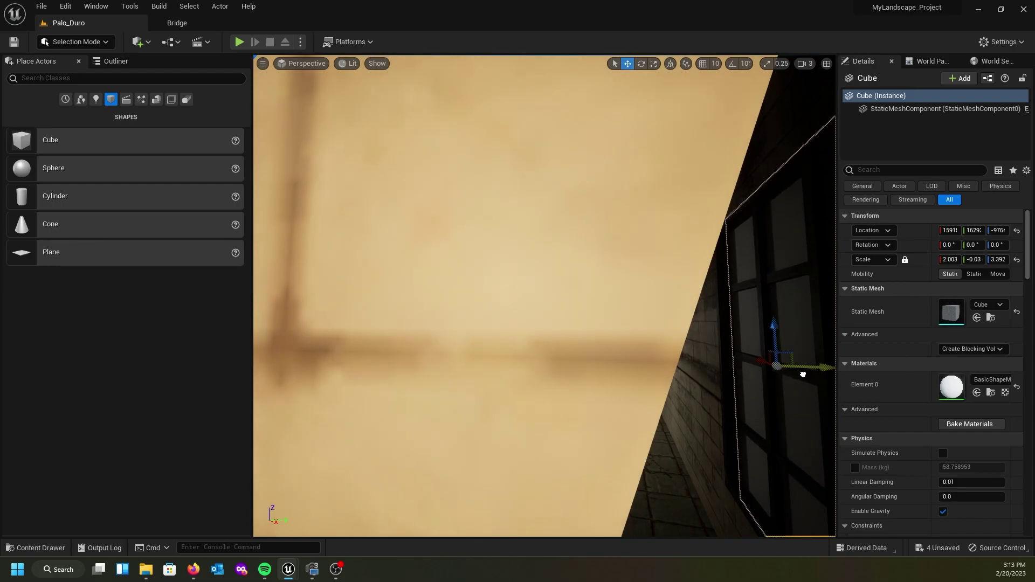
right_click_drag(746, 402, 685, 407)
key("d")
key("d")
key("a")
key("d")
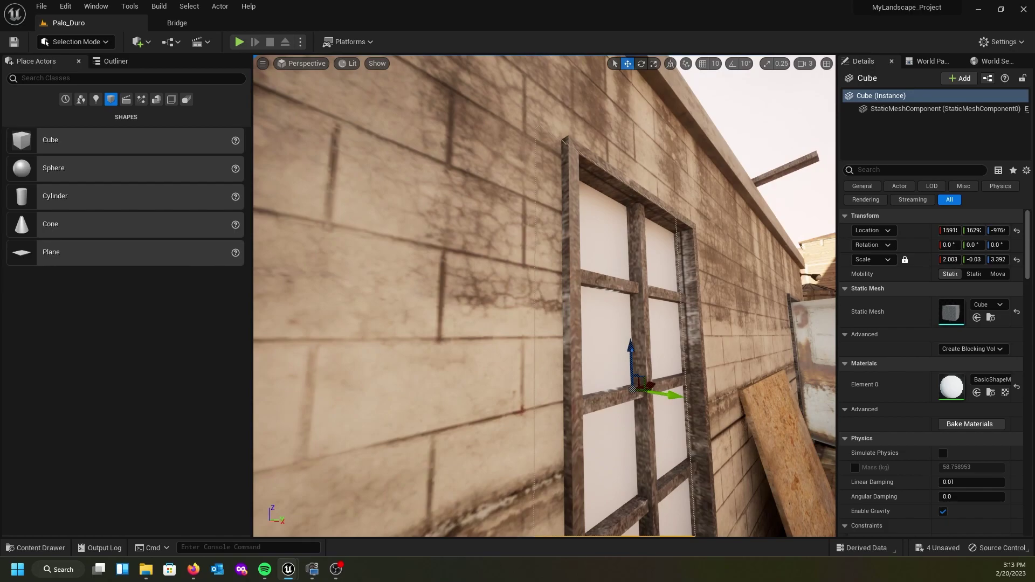
Apply the Windows material from the StorageShed folder to the pane's Element 0 and view the glass from outside.
left_click_drag(0, 135, 225, 166)
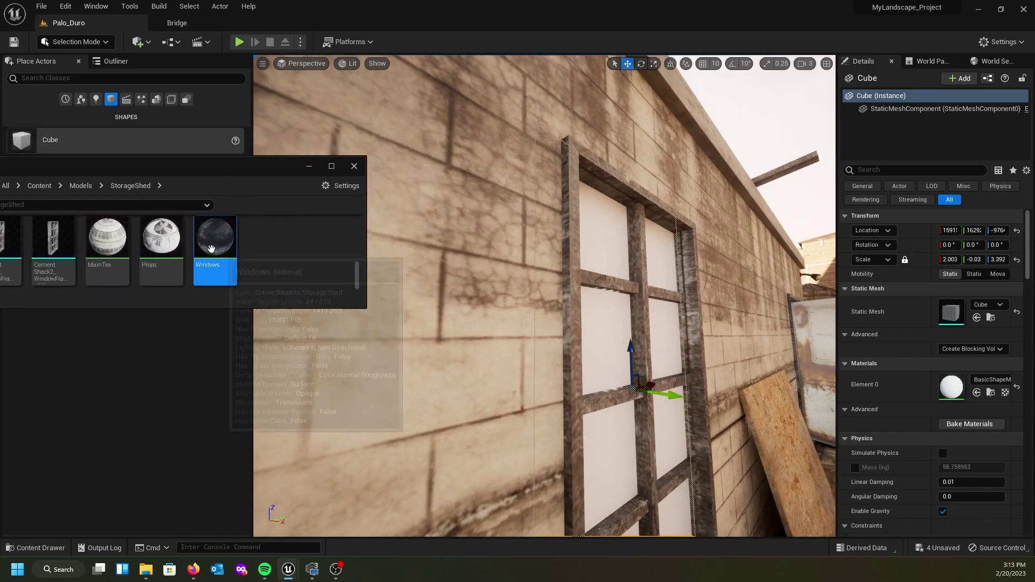
left_click_drag(211, 245, 943, 383)
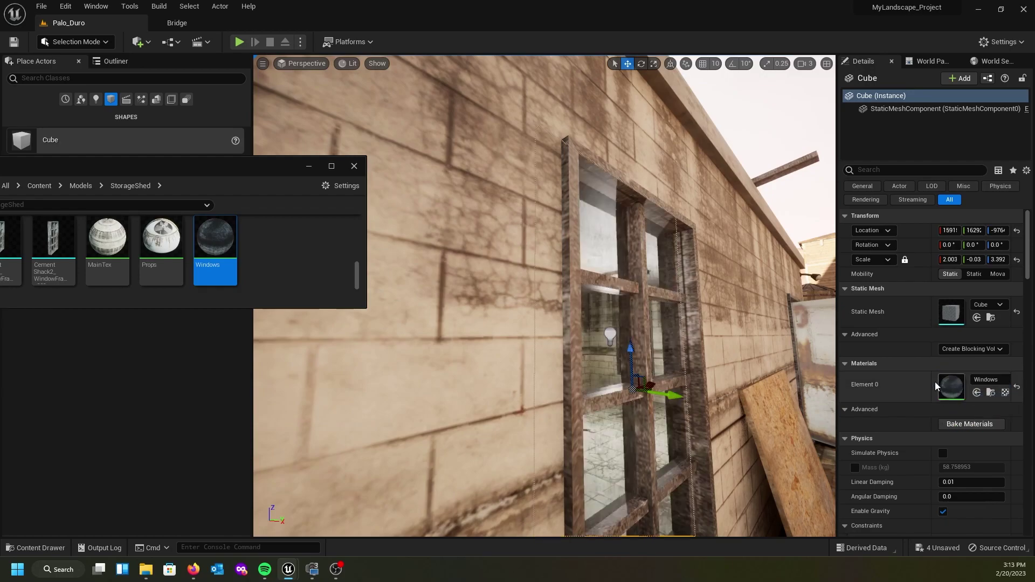
right_click_drag(578, 276, 536, 321)
right_click_drag(586, 296, 547, 264)
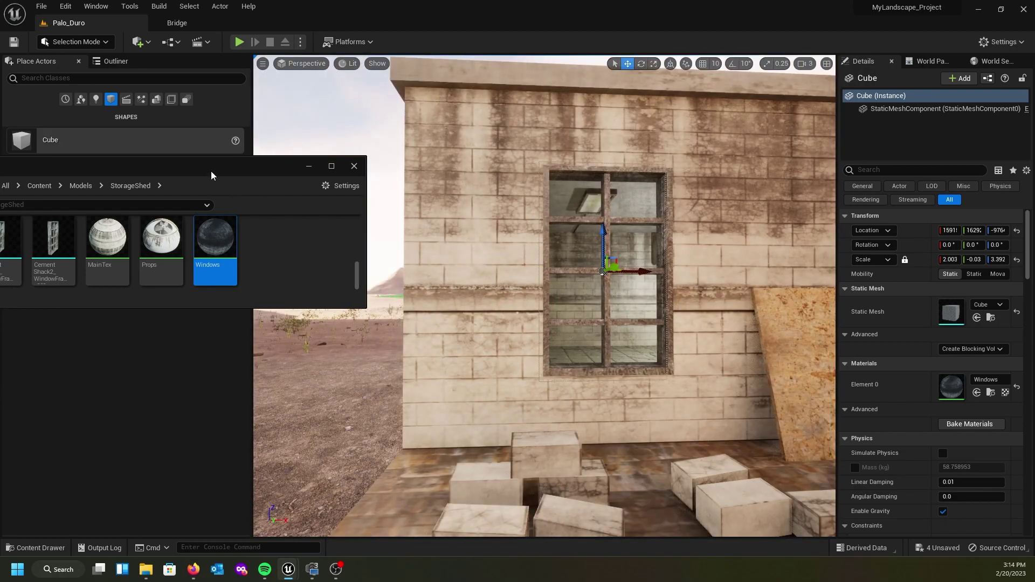
left_click_drag(212, 169, 0, 143)
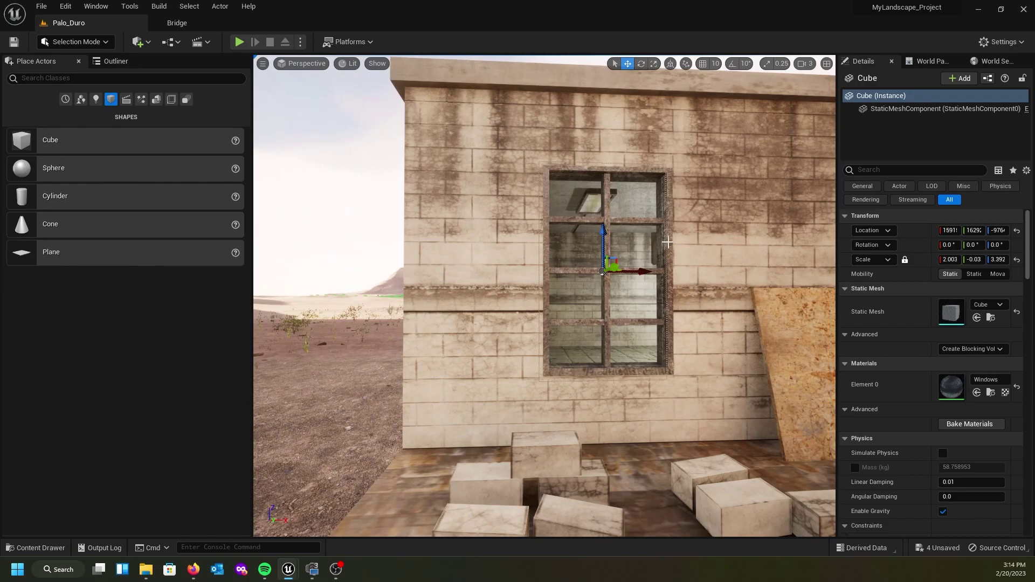
Nudge the glass pane slightly along the X axis to center it in the window frame.
right_click_drag(504, 237, 495, 222)
right_click_drag(532, 284, 531, 279)
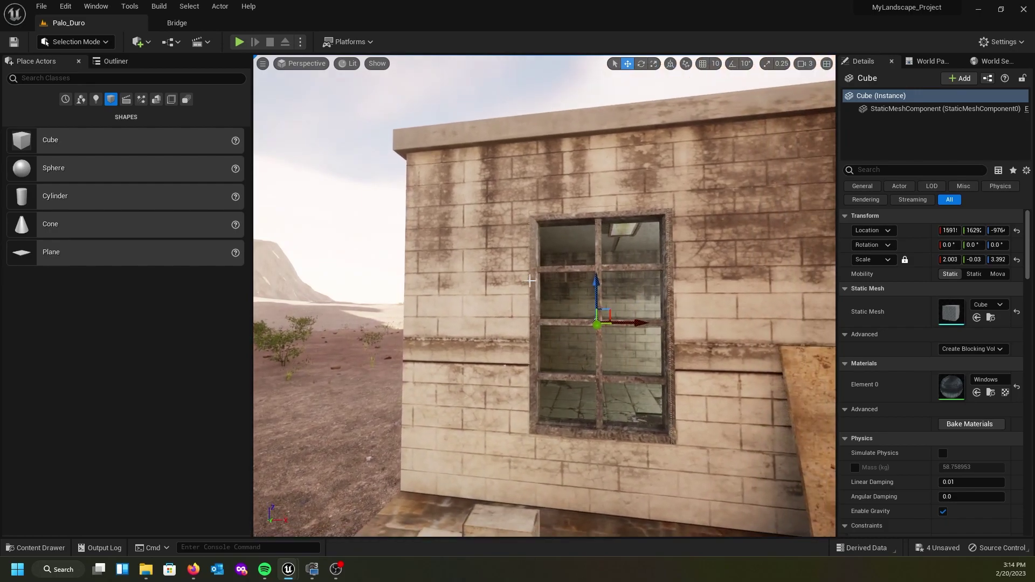
left_click_drag(639, 323, 640, 323)
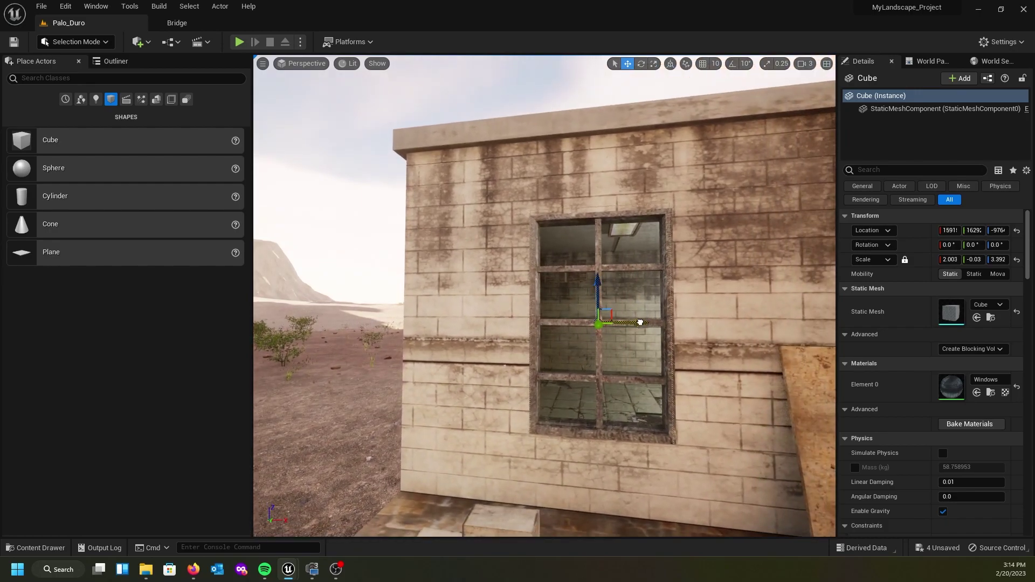
mouse_move(683, 361)
right_mouse_down()
mouse_move(696, 347)
mouse_move(733, 370)
mouse_move(686, 352)
right_mouse_up()
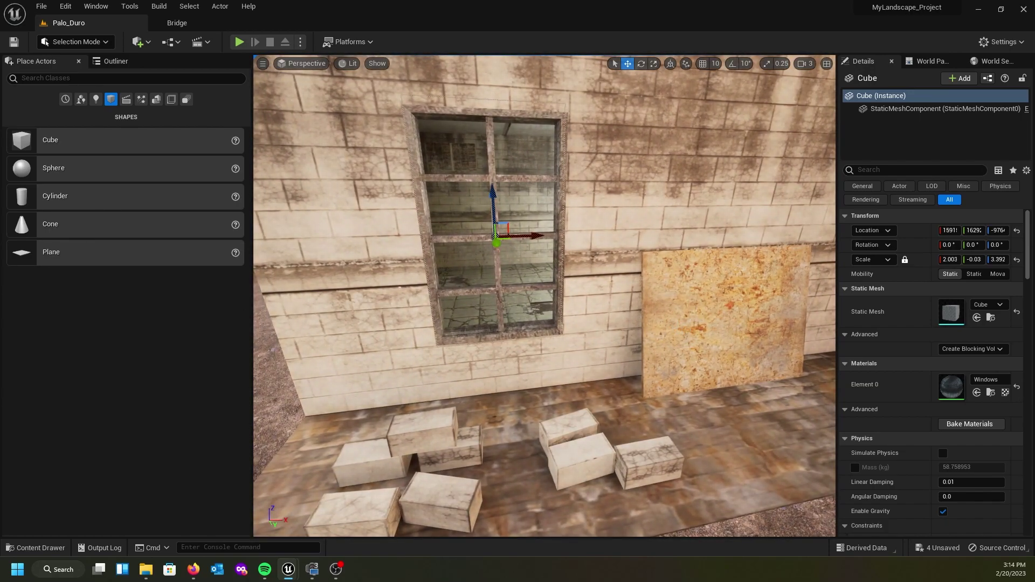
Check the Windows material's Two Sided setting and examine the glass pane up close in the viewport.
left_click_drag(0, 238, 622, 243)
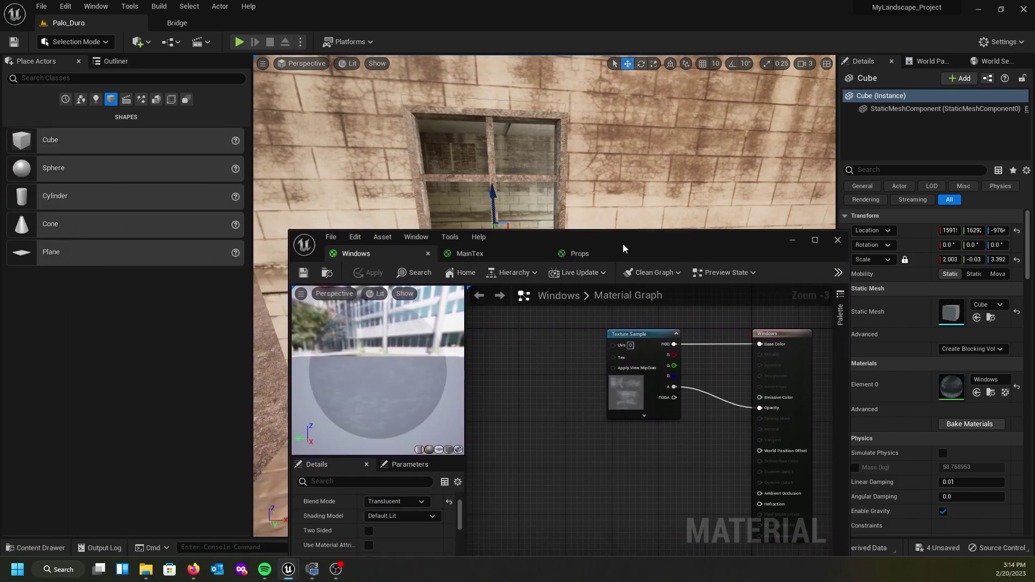
left_click(366, 532)
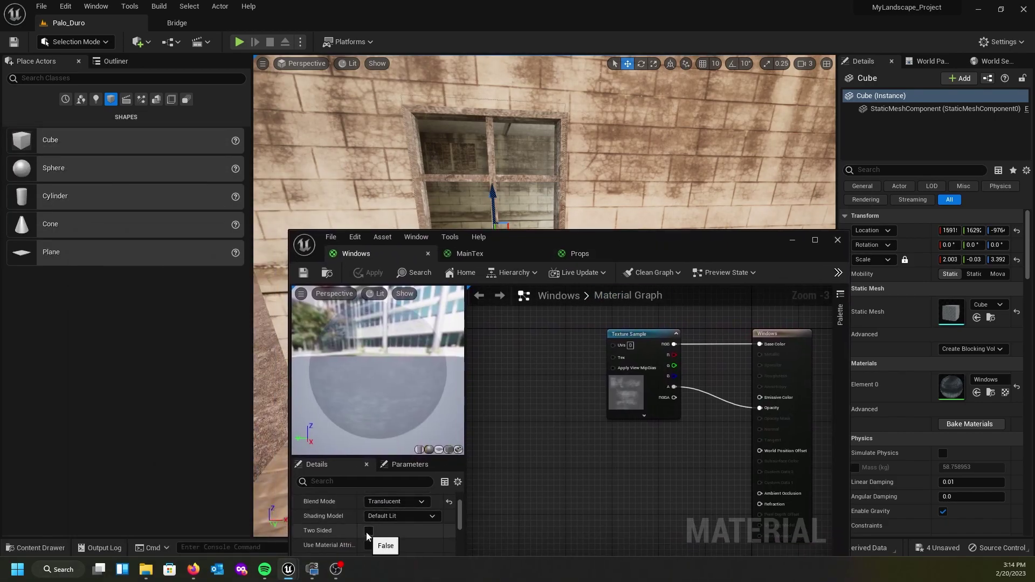
left_click_drag(604, 238, 0, 221)
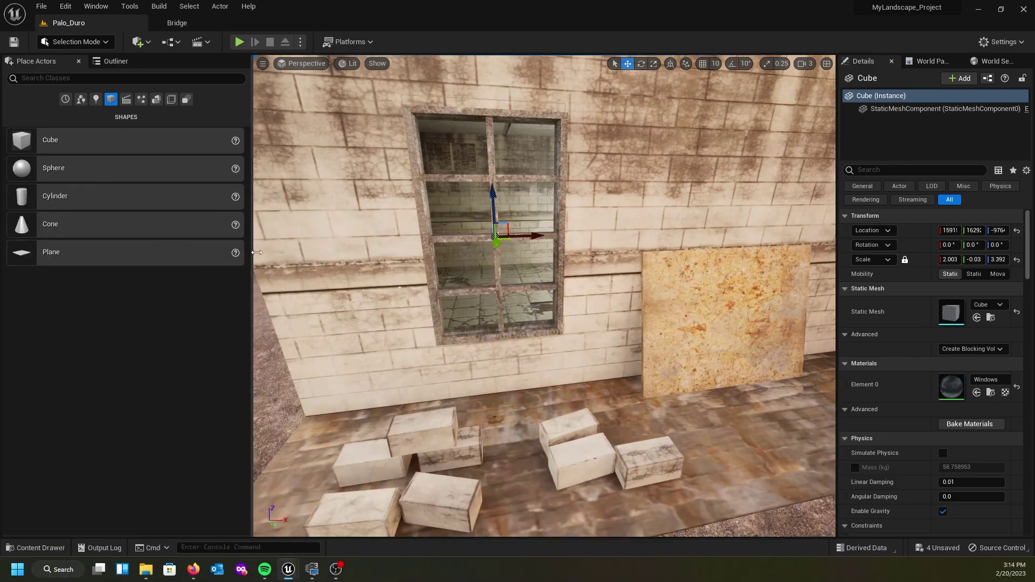
scroll(347, 254, "up", 4)
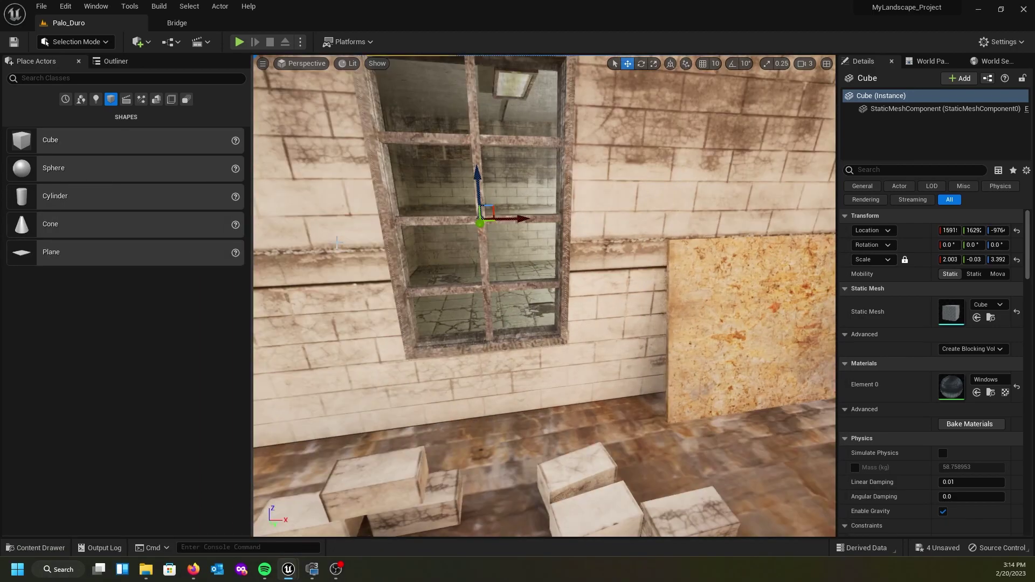
right_click_drag(346, 255, 390, 239)
right_click_drag(611, 295, 588, 294)
Add a Constant node with value 0.5 and connect it to the Windows material's Opacity in place of the texture's alpha.
left_click_drag(0, 138, 281, 140)
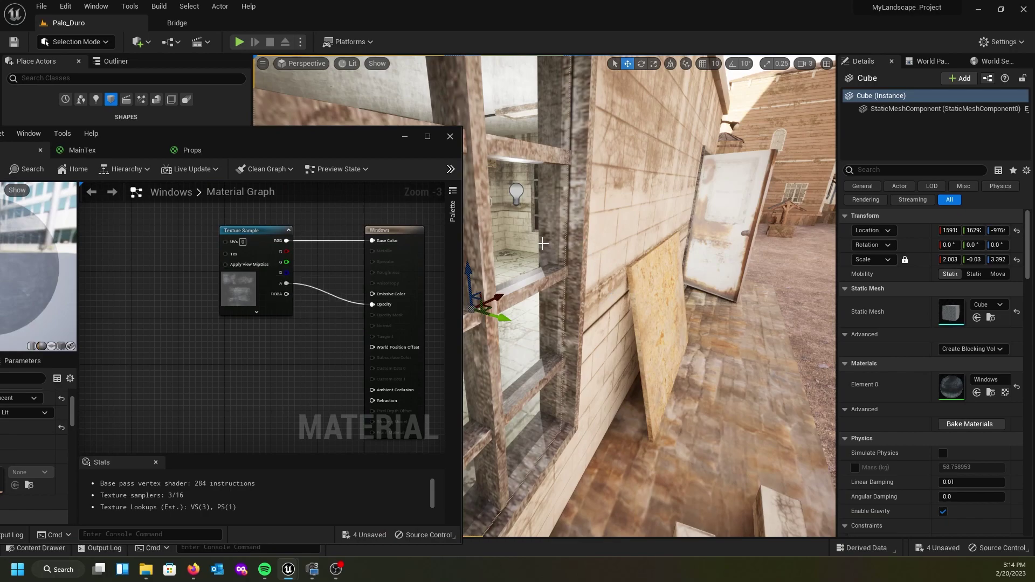
left_click(267, 348)
left_click_drag(280, 351, 371, 308)
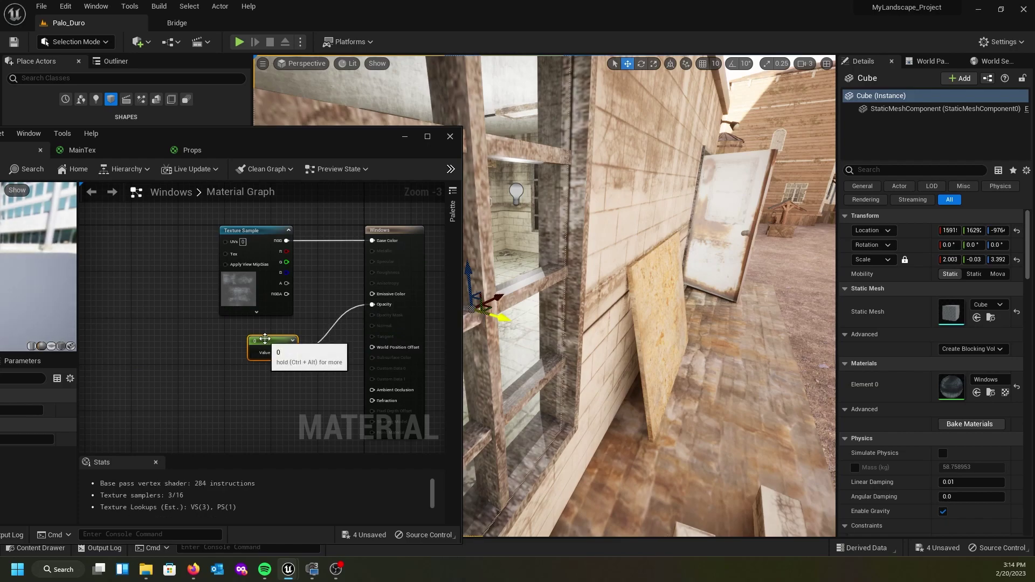
left_click(277, 353)
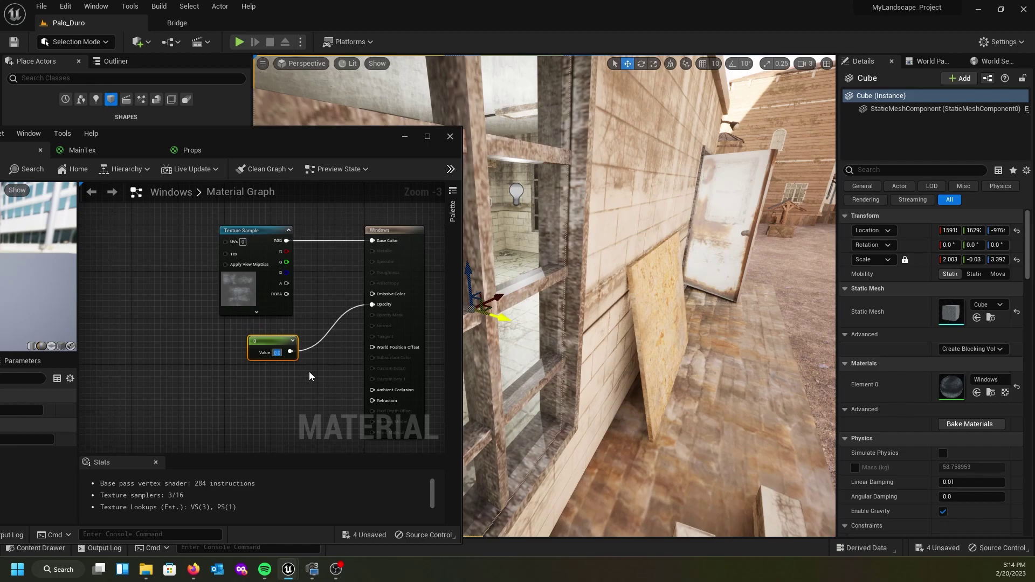
key("BackSpace")
type("0.5")
key("Return")
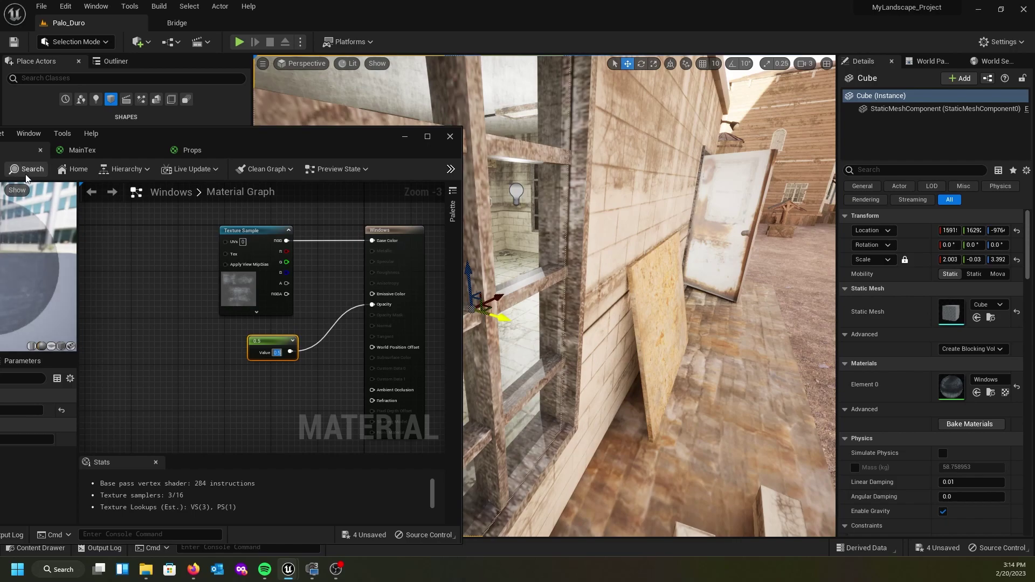
Save the Windows material and inspect the window glass from outside the shed.
left_click_drag(218, 138, 522, 215)
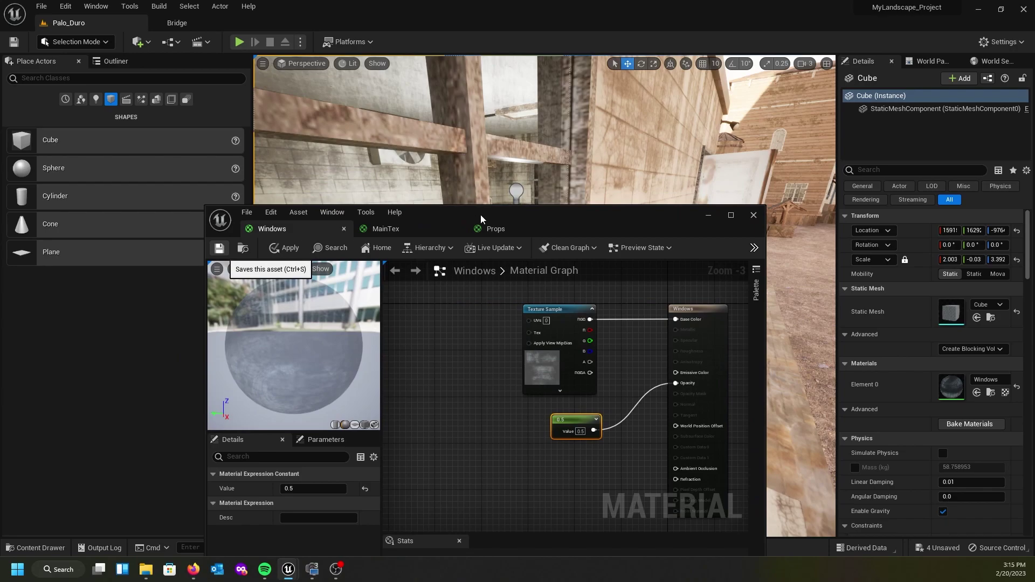
key("ctrl+s")
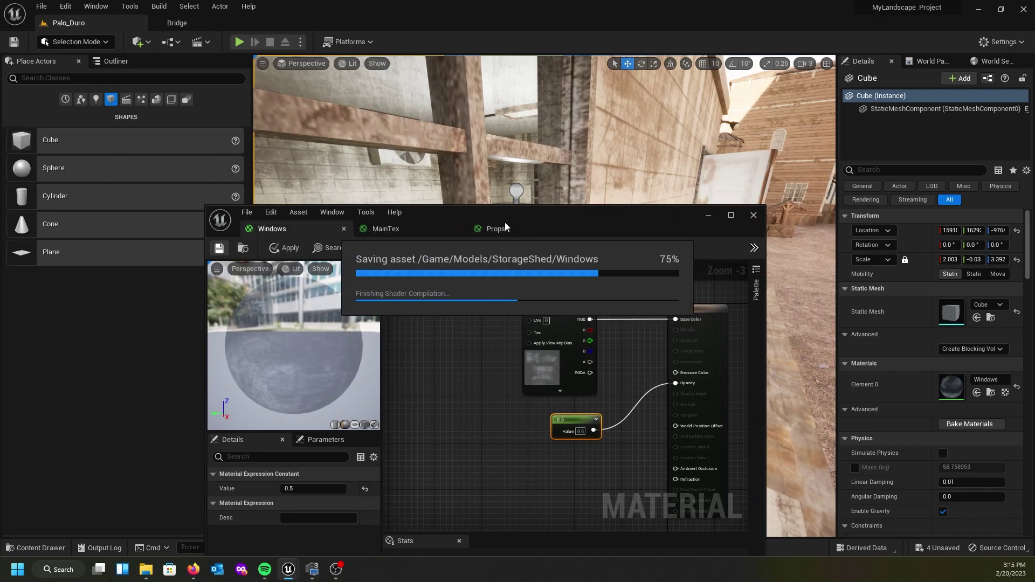
left_click_drag(581, 235, 0, 200)
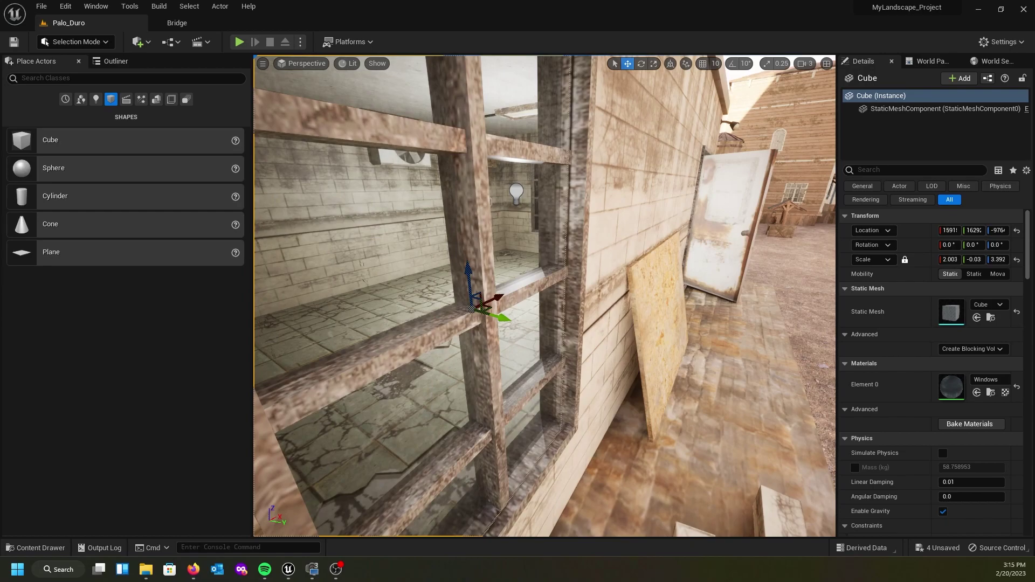
right_click_drag(570, 220, 432, 212)
right_click_drag(515, 223, 562, 216)
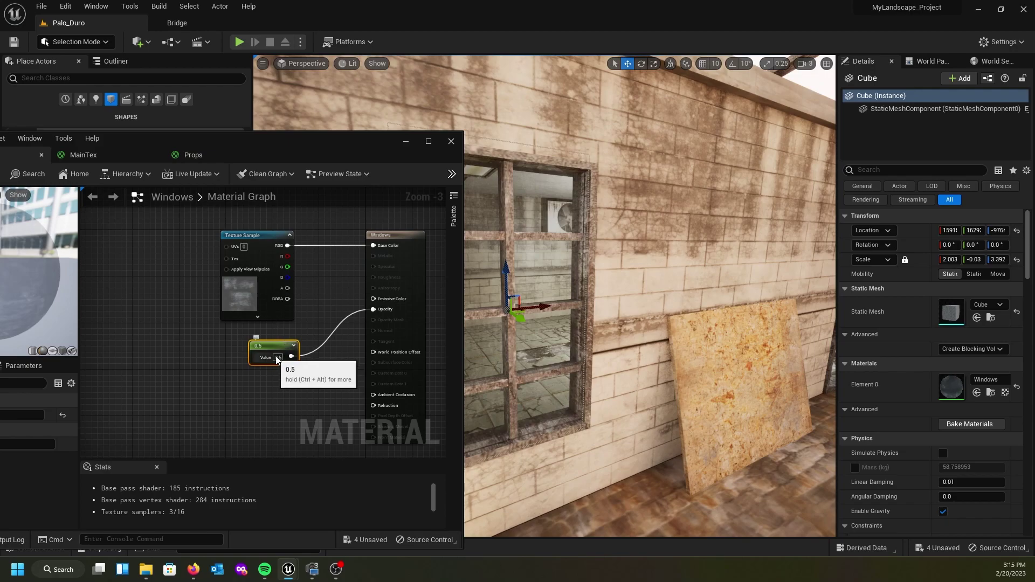
Set the Windows material's opacity constant to 0.7 and inspect the glass in the window.
left_click(276, 358)
type("0.7")
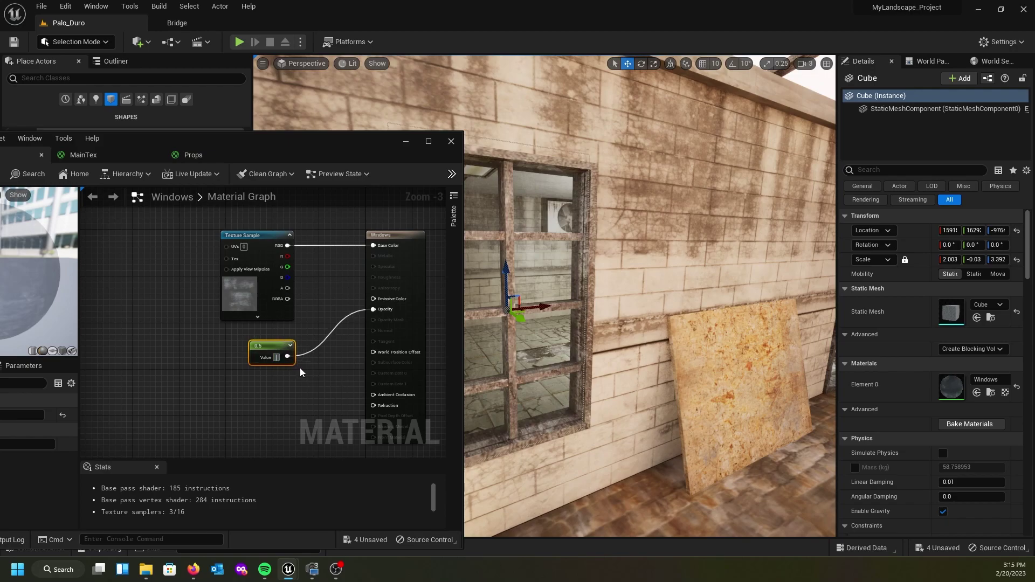
key("Return")
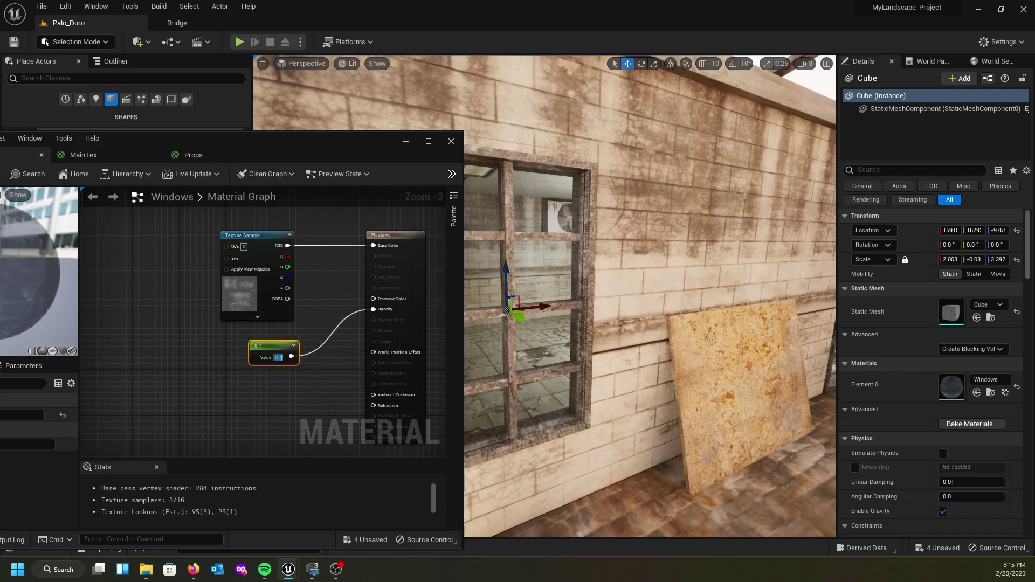
left_click_drag(170, 135, 245, 145)
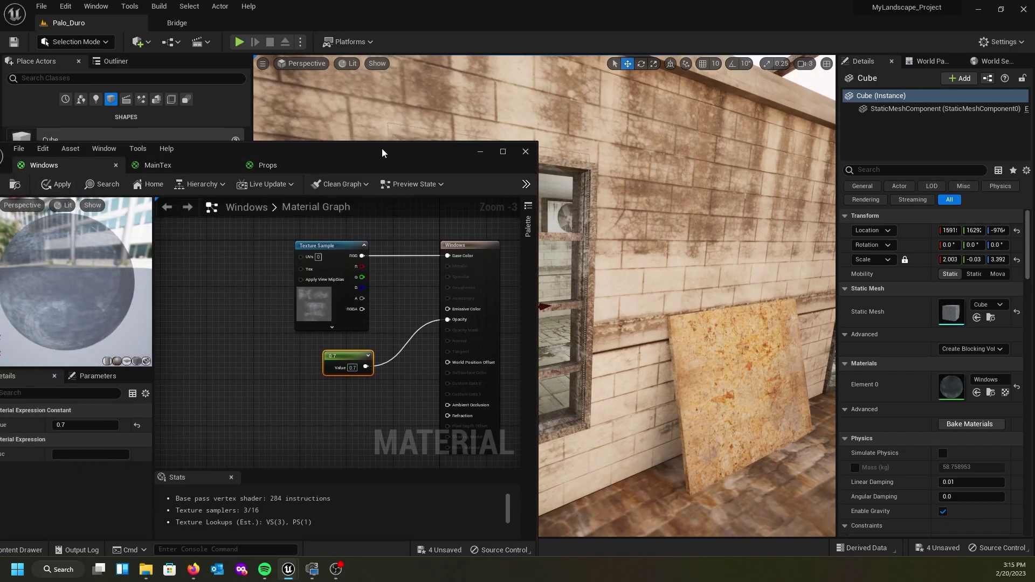
left_click_drag(380, 152, 0, 120)
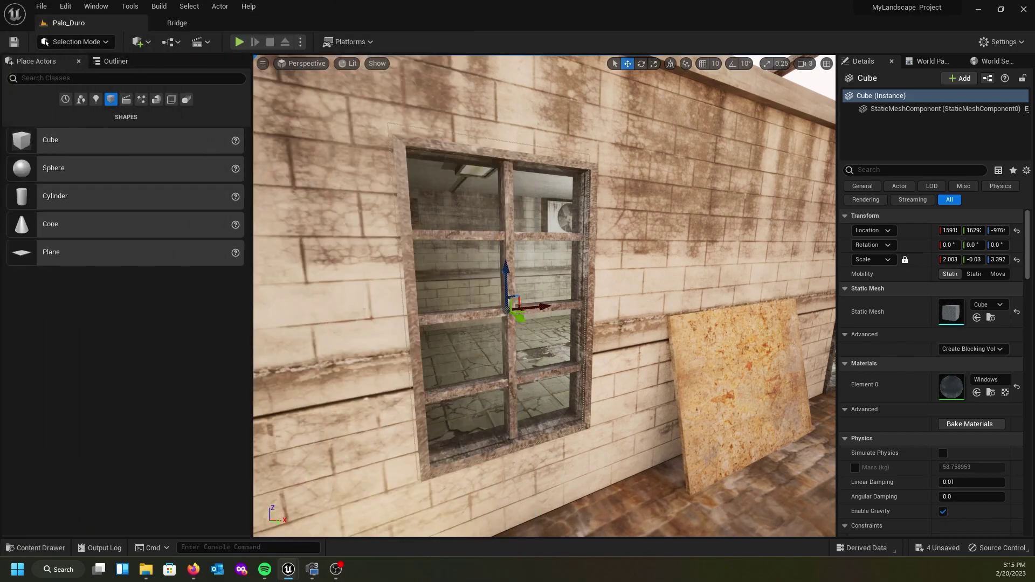
right_click_drag(579, 179, 561, 194)
key("w")
key("w")
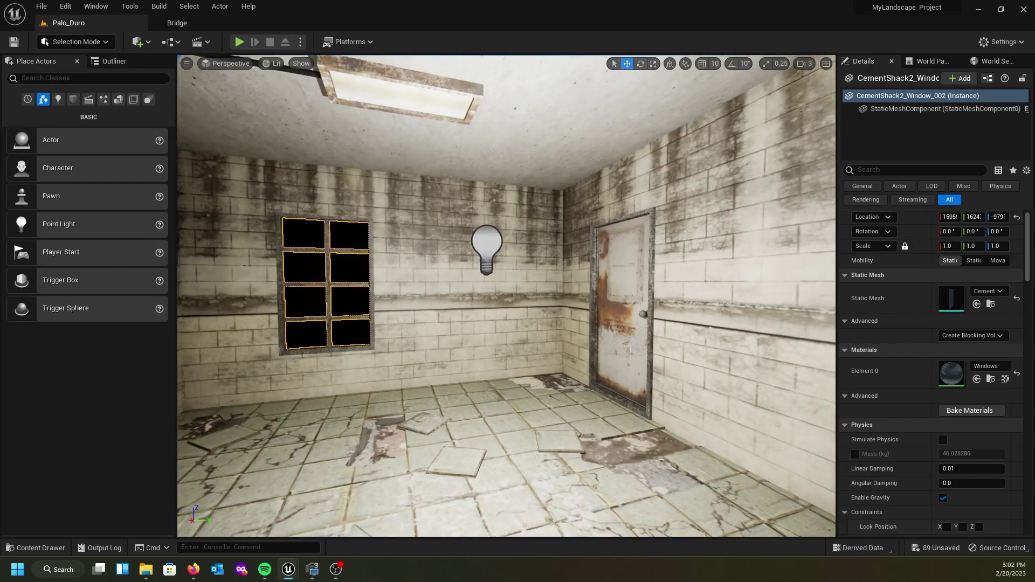
Select the cement shack's door and copy its Location values from outside the building.
left_click(619, 389)
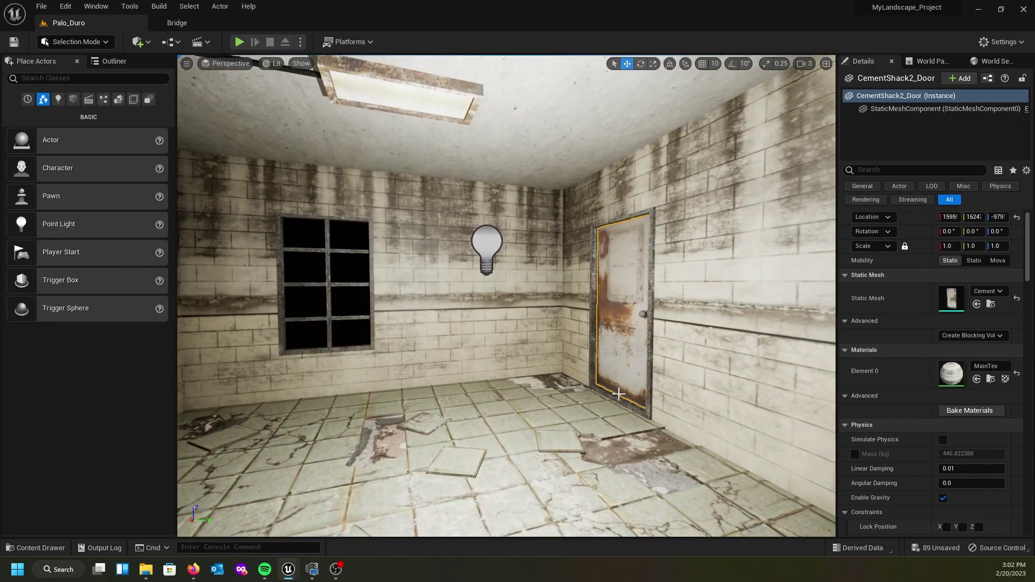
right_click_drag(551, 409, 553, 490)
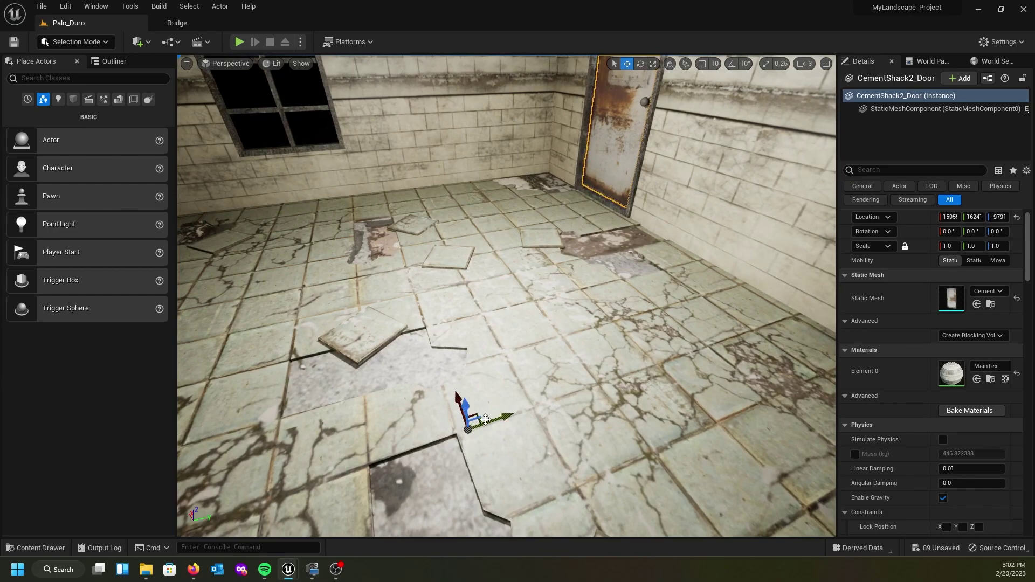
right_click_drag(516, 310, 541, 284)
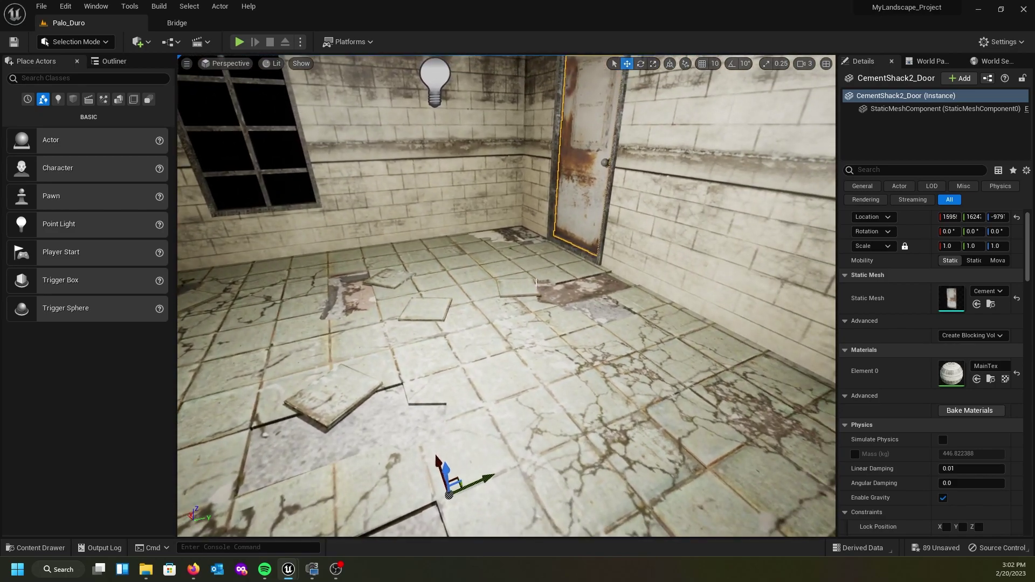
right_click_drag(520, 373, 526, 330)
key("f")
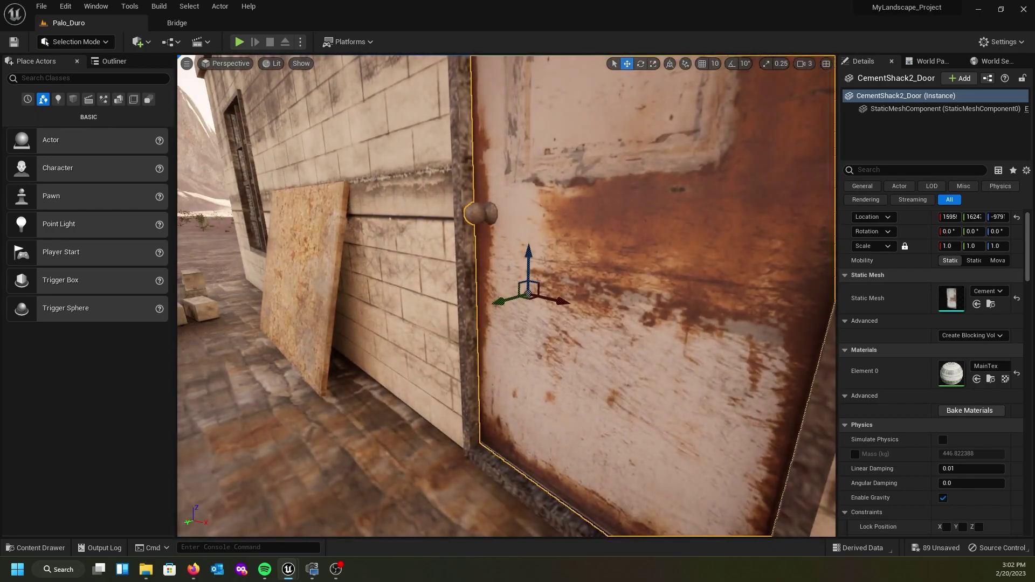
key("s")
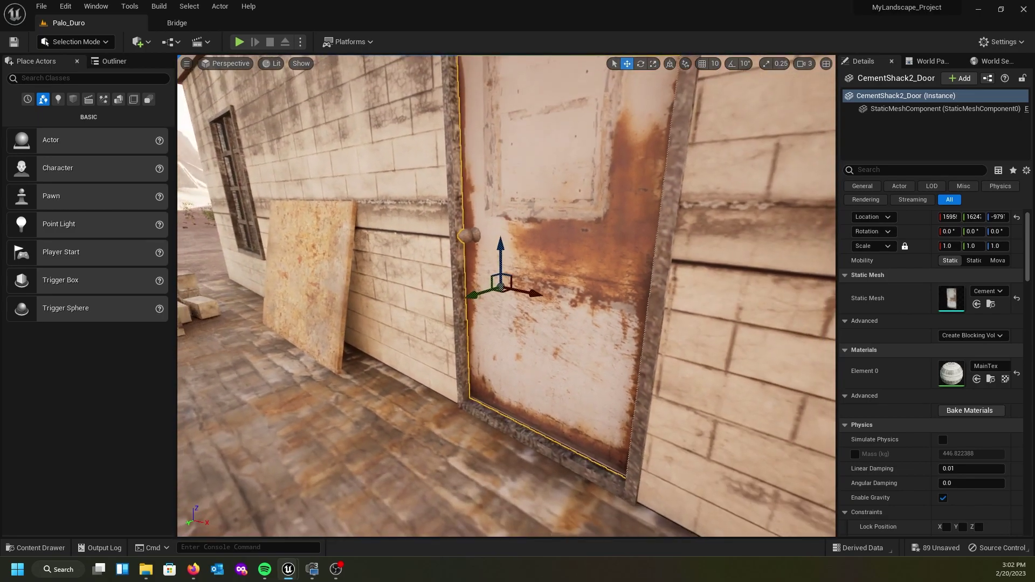
right_click_drag(536, 363, 520, 364)
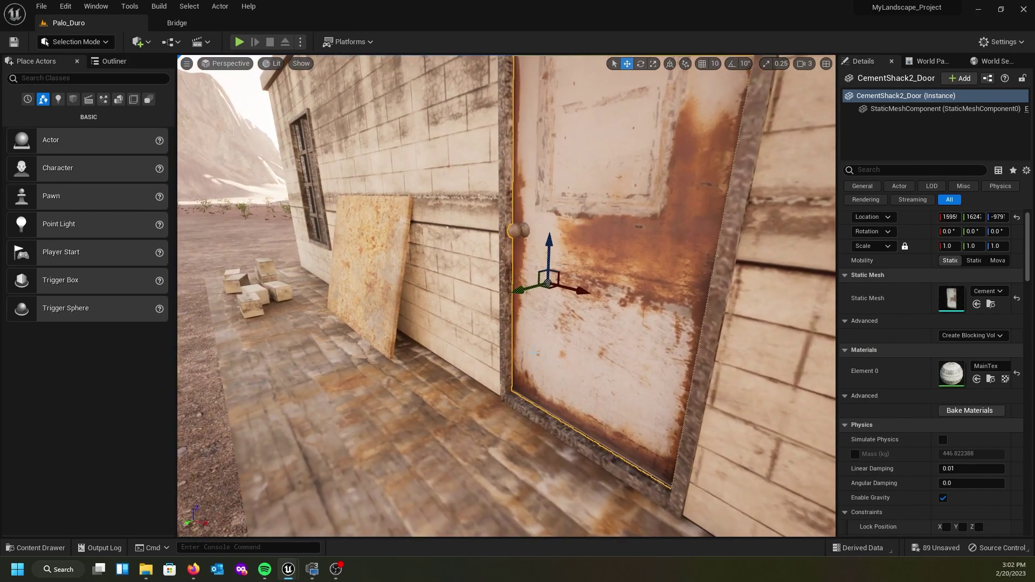
right_click(914, 218)
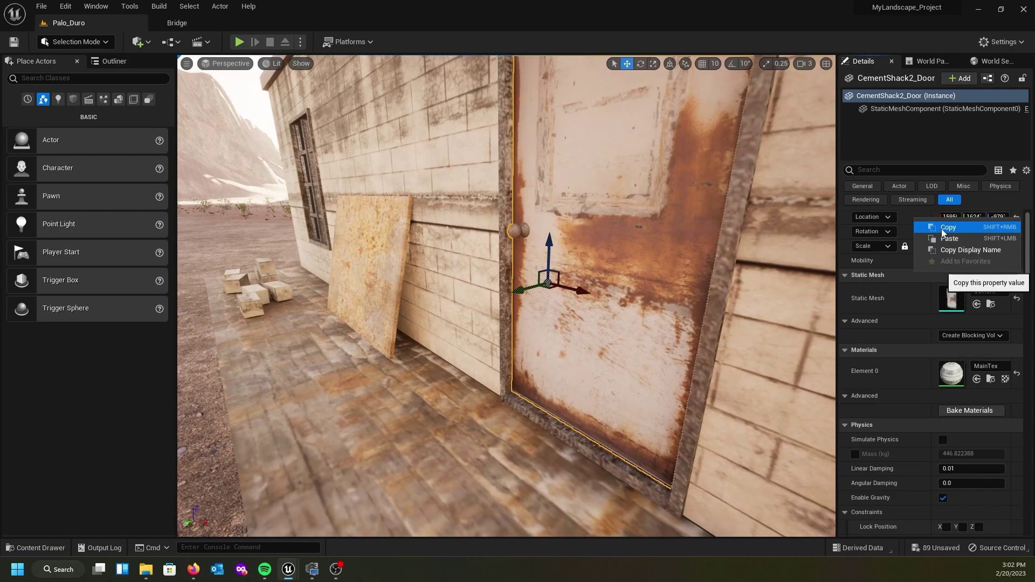
left_click(943, 228)
Move the door straight out of its frame along Y to expose its bottom hinge corner.
left_click_drag(512, 295, 491, 308)
right_click_drag(492, 330, 524, 334)
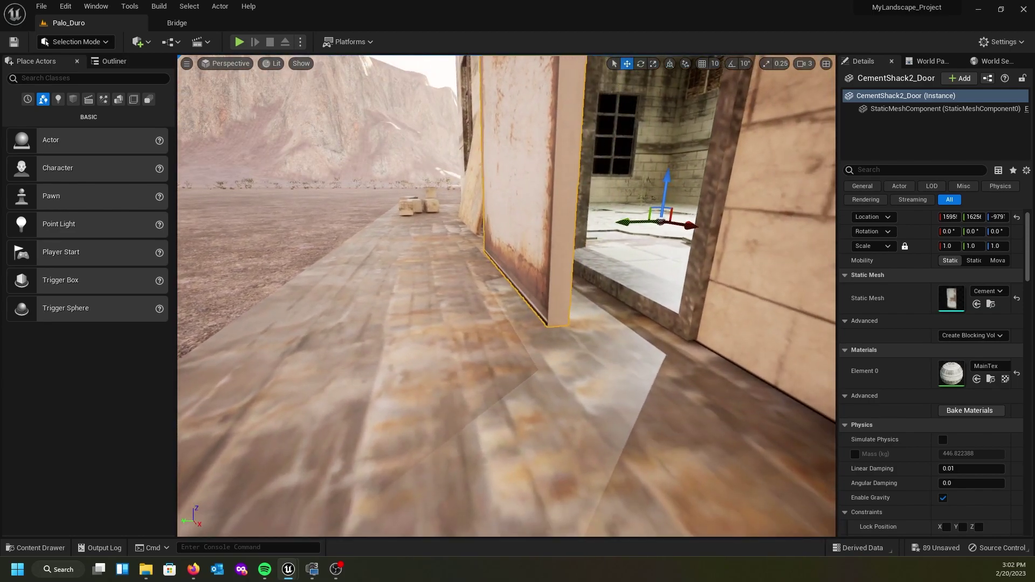
right_click_drag(438, 328, 488, 318)
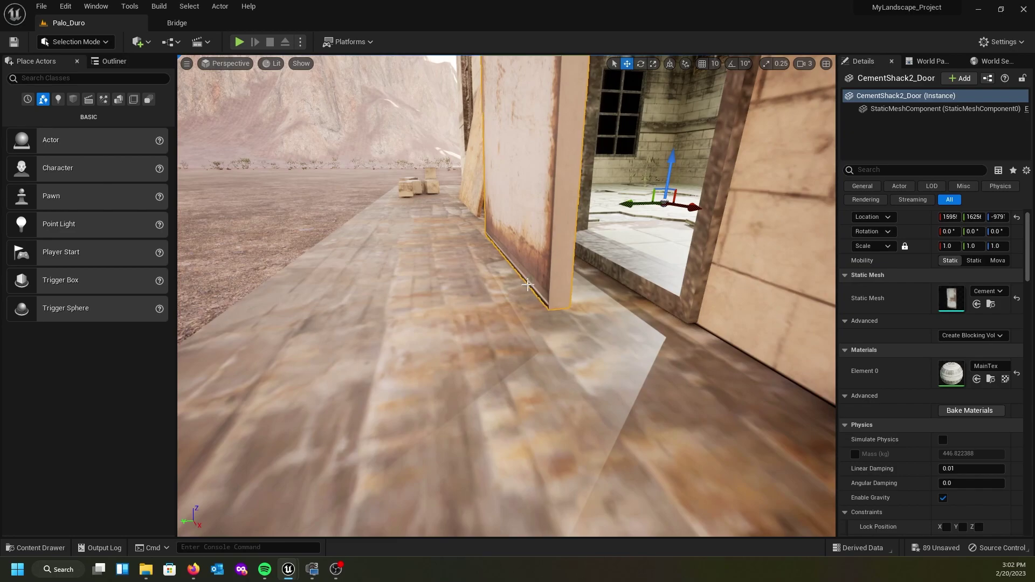
Place the door's pivot at its bottom hinge corner, set it as the pivot offset, and reselect the door to check it.
middle_click(557, 305, "alt")
right_click_drag(552, 329, 613, 295)
right_click_drag(582, 343, 581, 342)
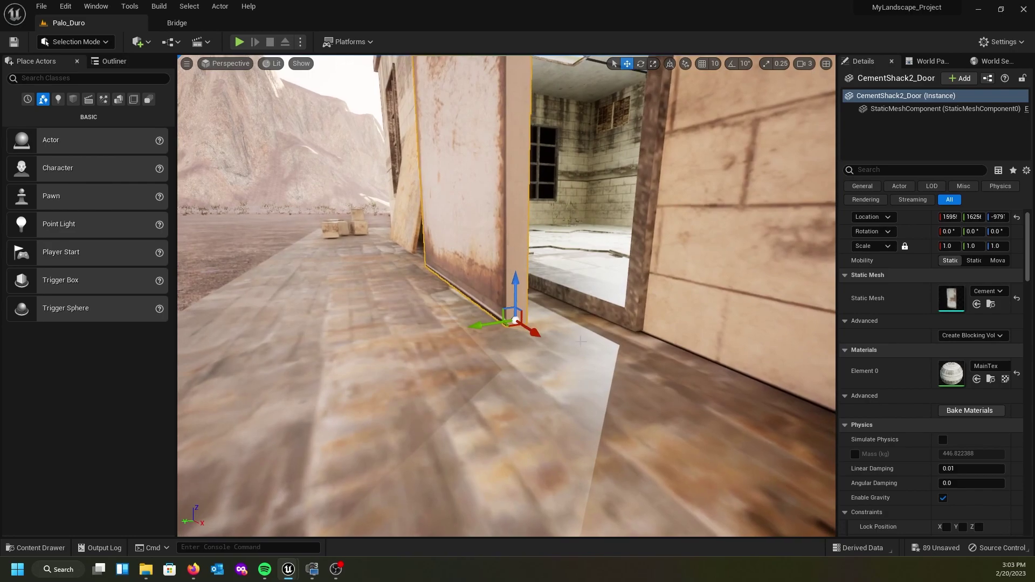
right_click(515, 325)
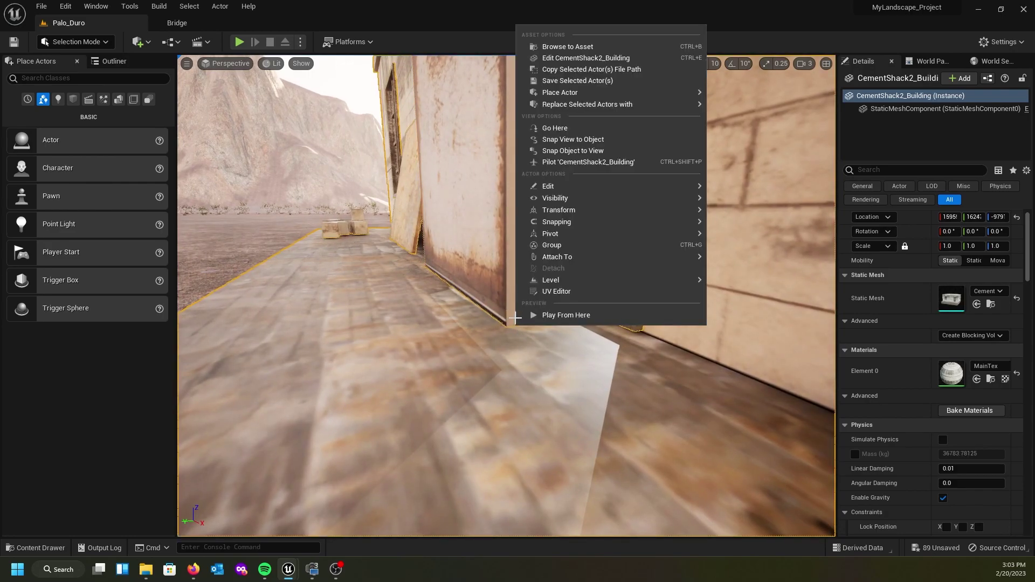
left_click(513, 315)
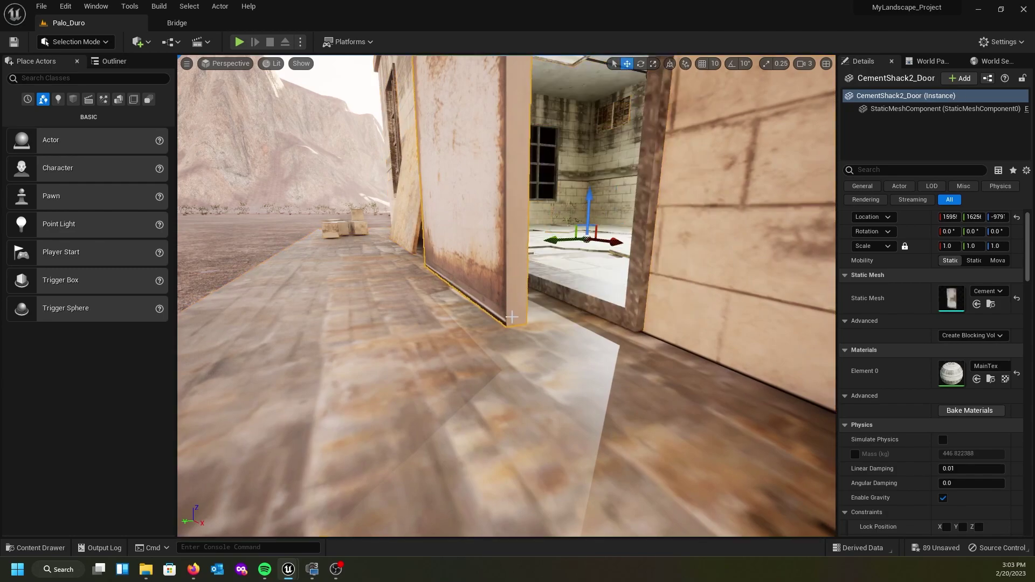
middle_click(516, 323, "alt")
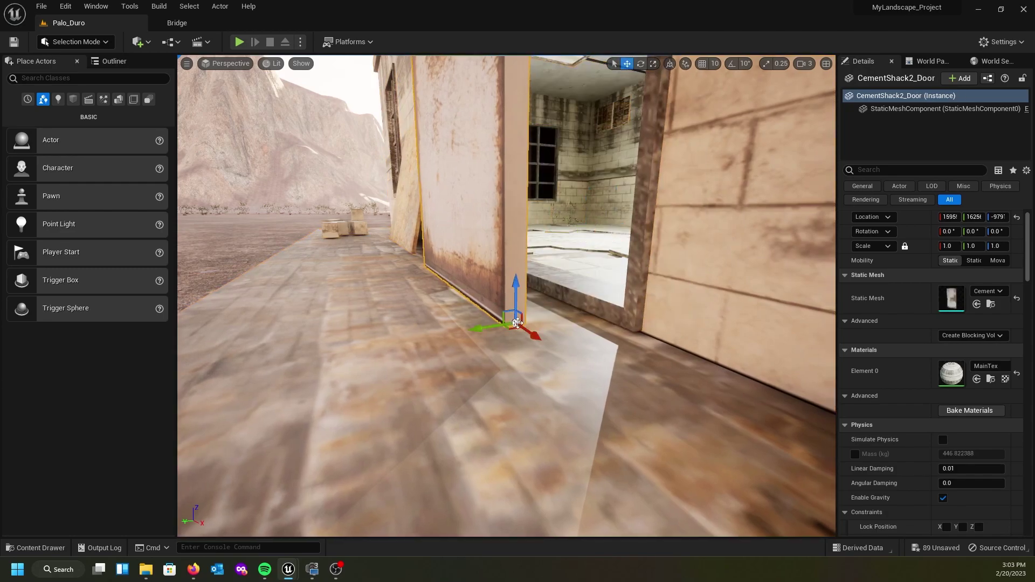
right_click(515, 318)
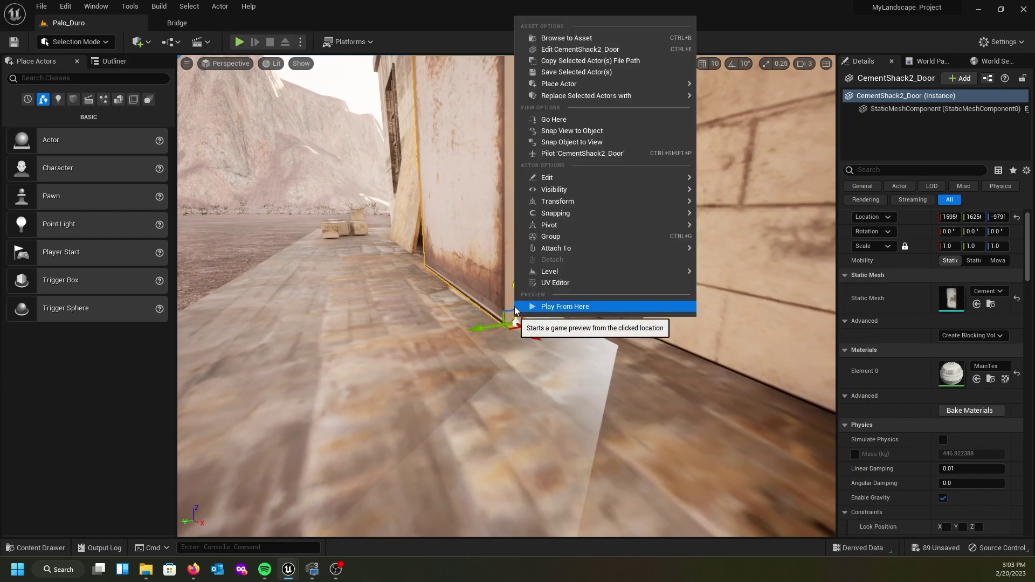
mouse_move(541, 218)
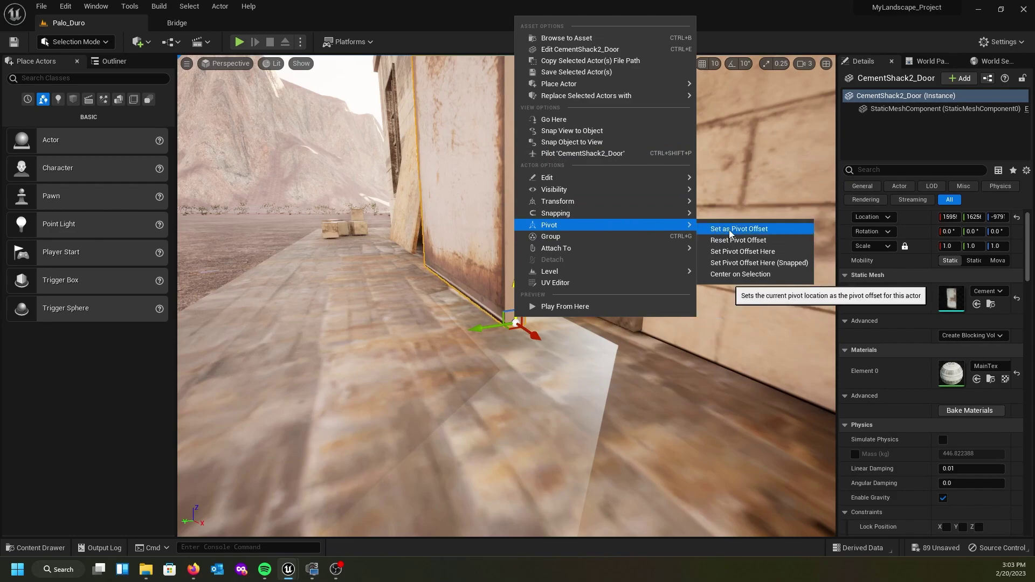
left_click(732, 230)
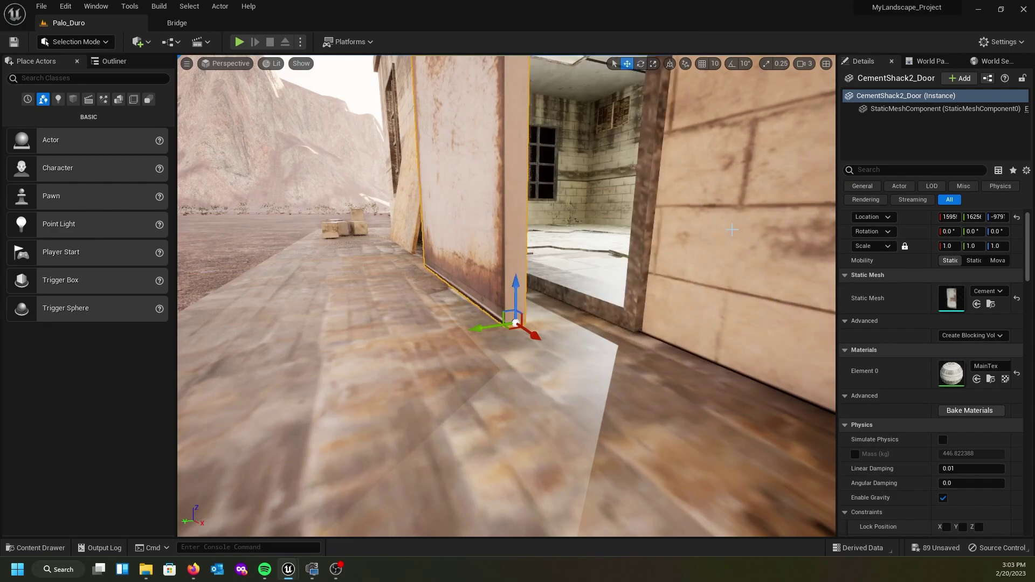
left_click(615, 279)
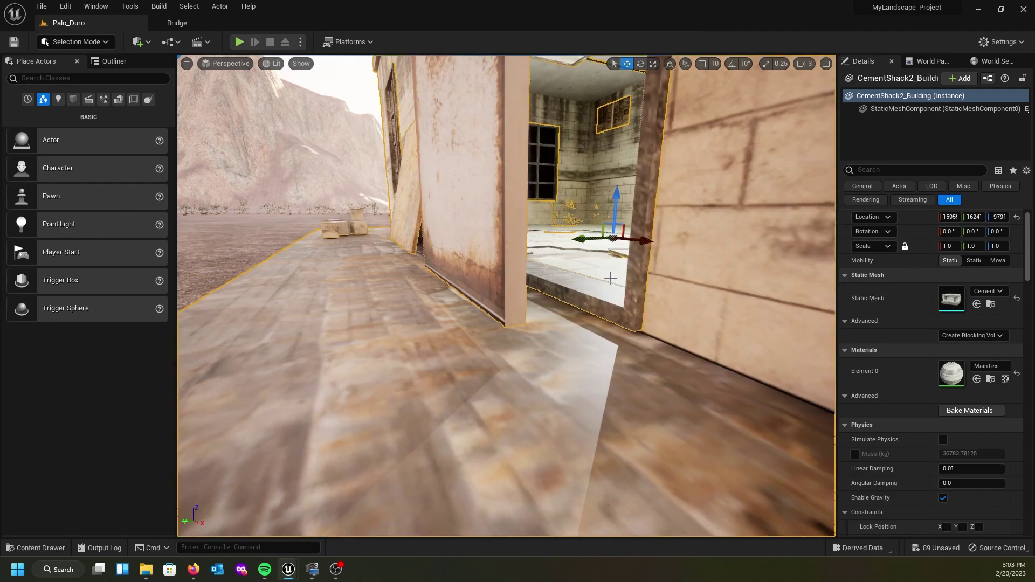
left_click(512, 270)
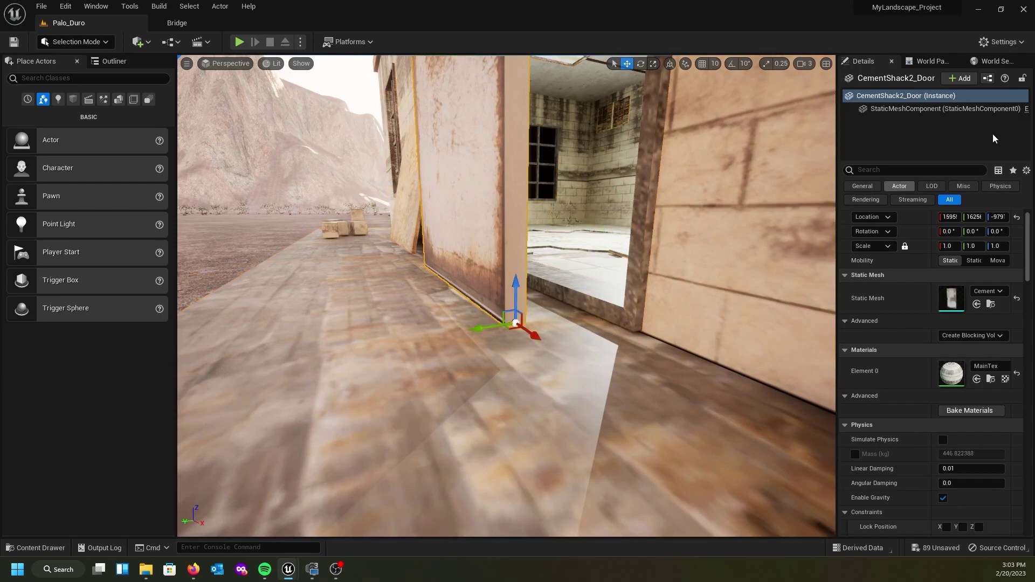
Paste the copied Location back onto the door and rotate it open about its hinge.
right_click(922, 218)
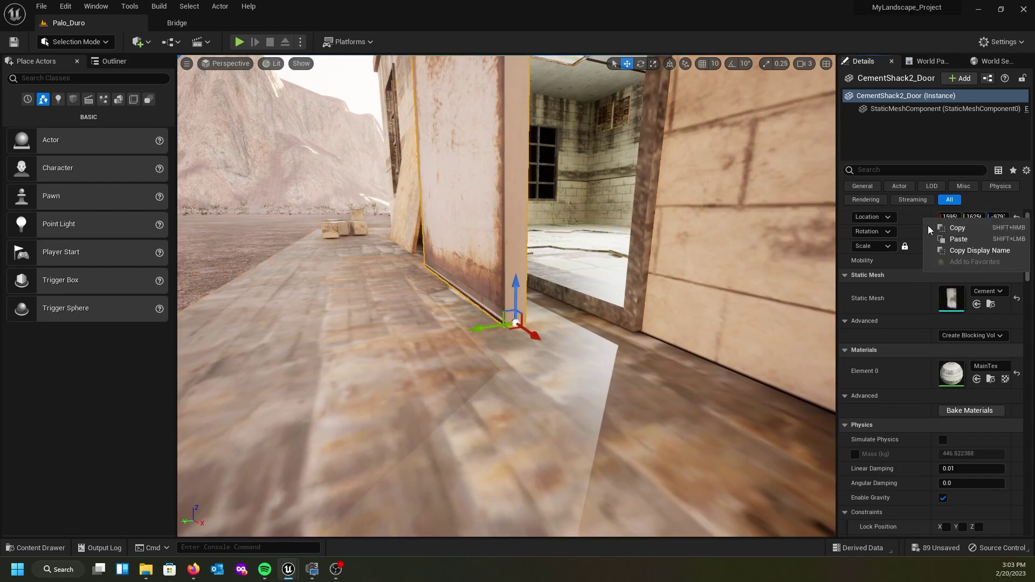
left_click(958, 240)
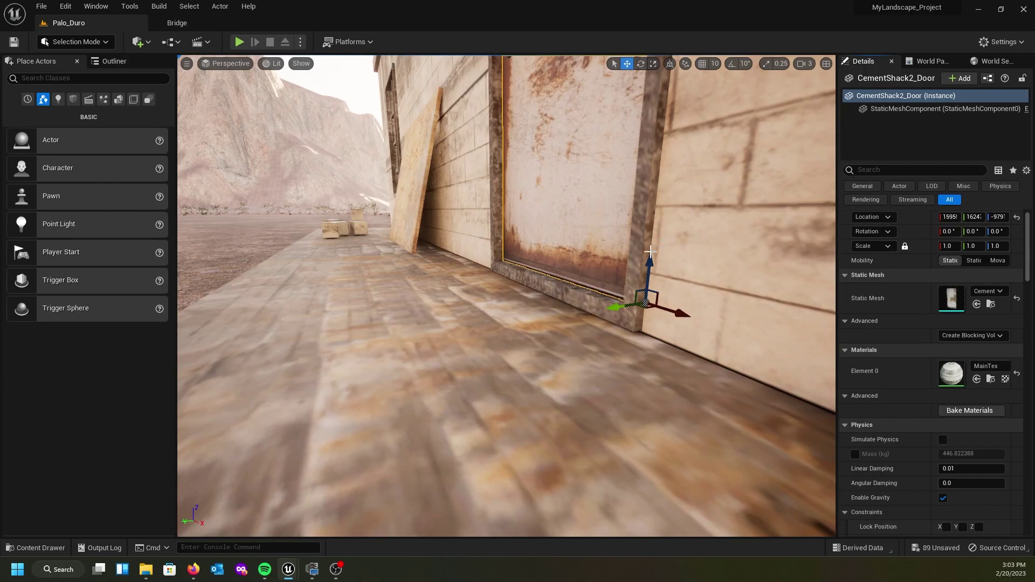
key("e")
left_click_drag(607, 315, 712, 305)
right_click_drag(711, 305, 824, 298)
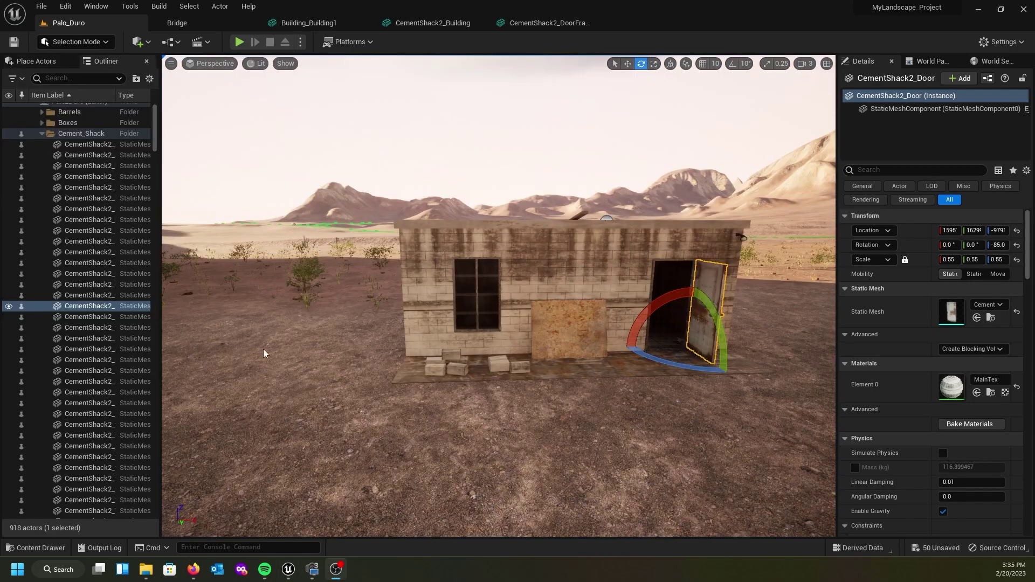
Select the shack's Window glass pane and move it back along Y behind the window bars.
mouse_move(322, 347)
right_mouse_down()
mouse_move(362, 320)
mouse_move(341, 339)
mouse_move(331, 318)
mouse_move(318, 342)
mouse_move(306, 331)
mouse_move(327, 339)
mouse_move(326, 352)
right_mouse_up()
key("q")
key("w")
key("w")
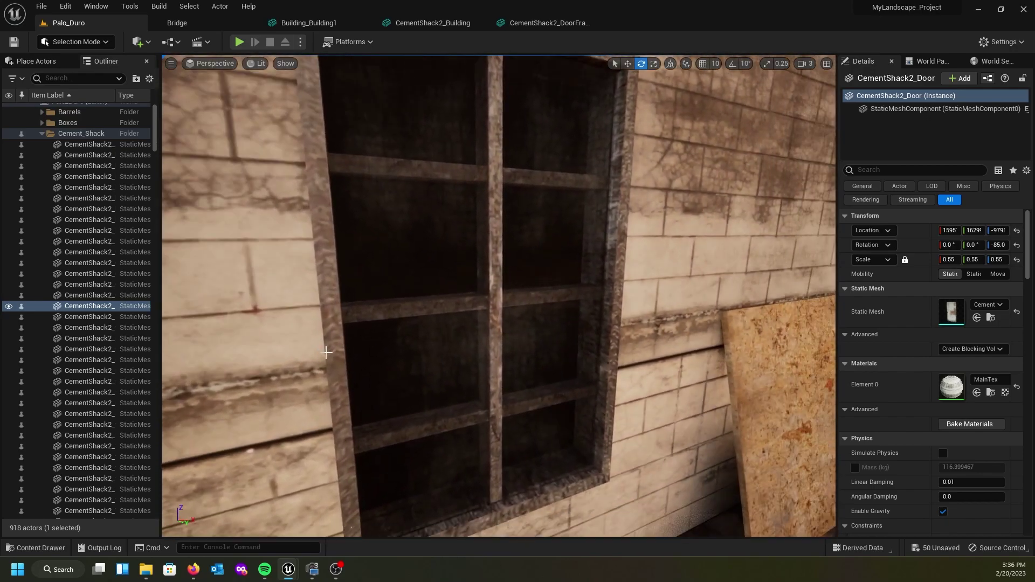
left_click(407, 359)
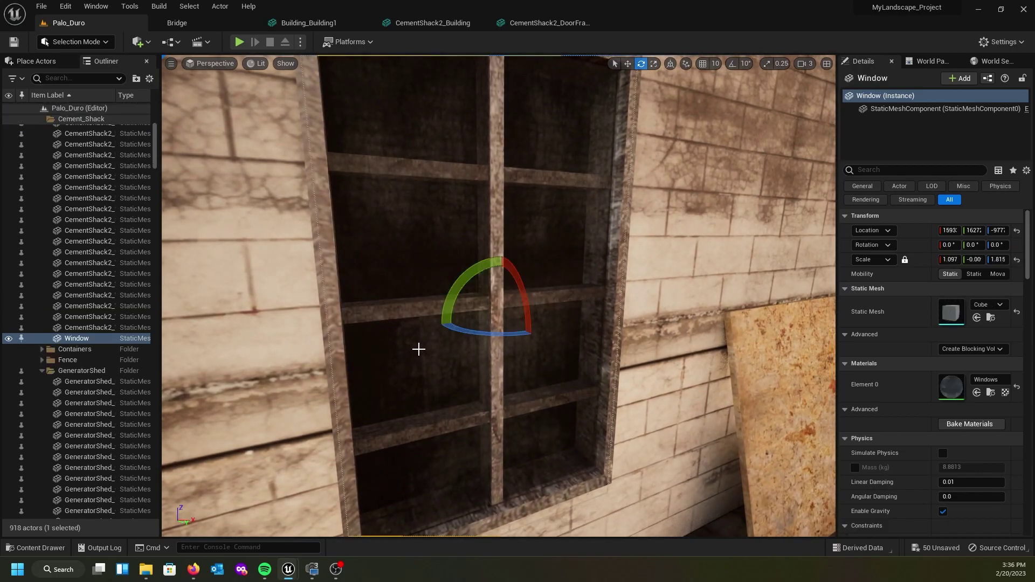
key("w")
mouse_move(523, 328)
left_mouse_down()
mouse_move(536, 330)
mouse_move(514, 323)
left_mouse_up()
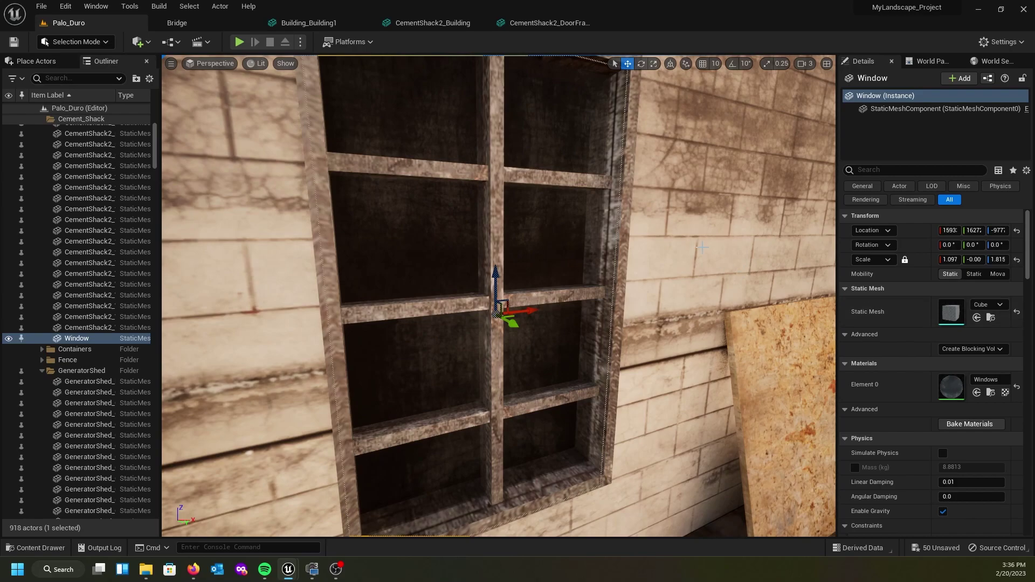
Play the level, run the character around outside the shack, then stop playing and close the message log.
left_click(766, 257)
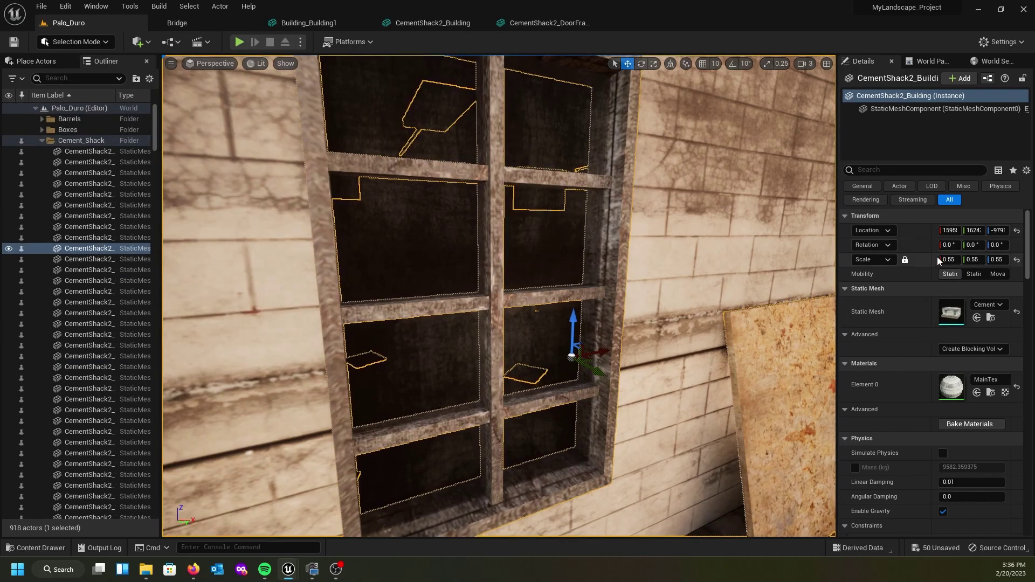
right_click_drag(604, 307, 582, 308)
mouse_move(652, 287)
right_mouse_down()
mouse_move(717, 288)
mouse_move(651, 287)
right_mouse_up()
scroll(651, 286, "down", 5)
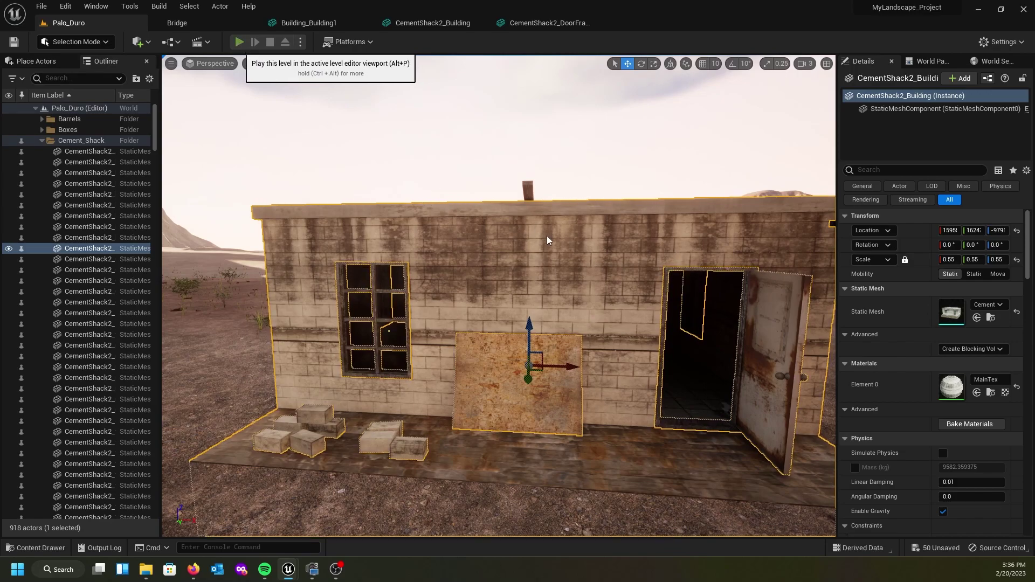
key("alt+p")
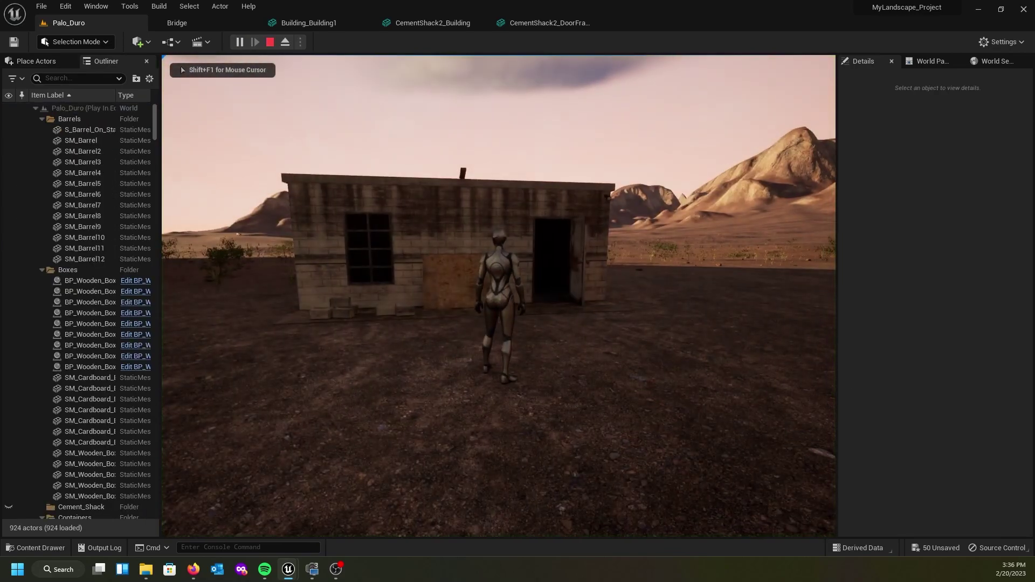
key("w")
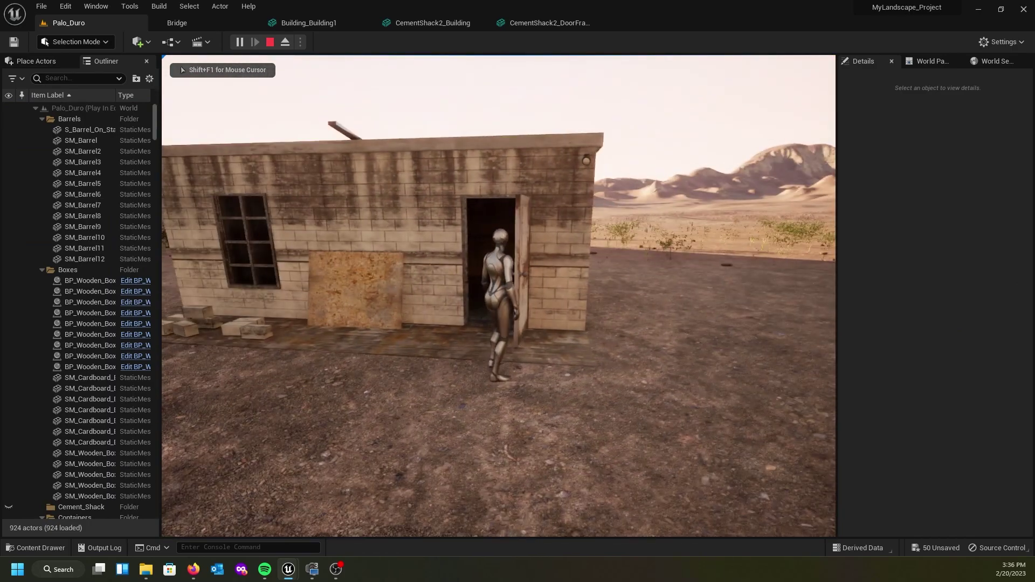
key("w")
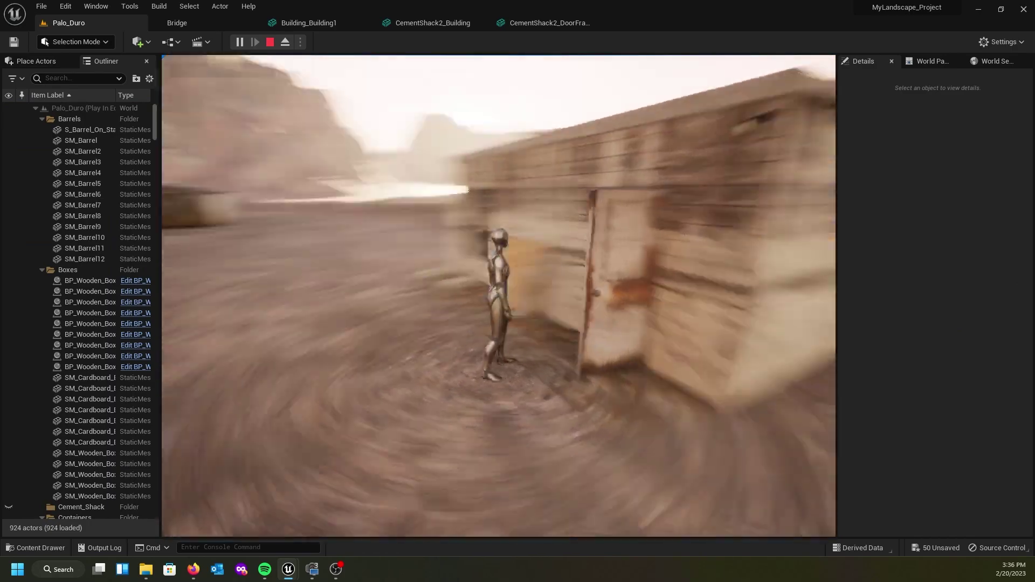
key("w")
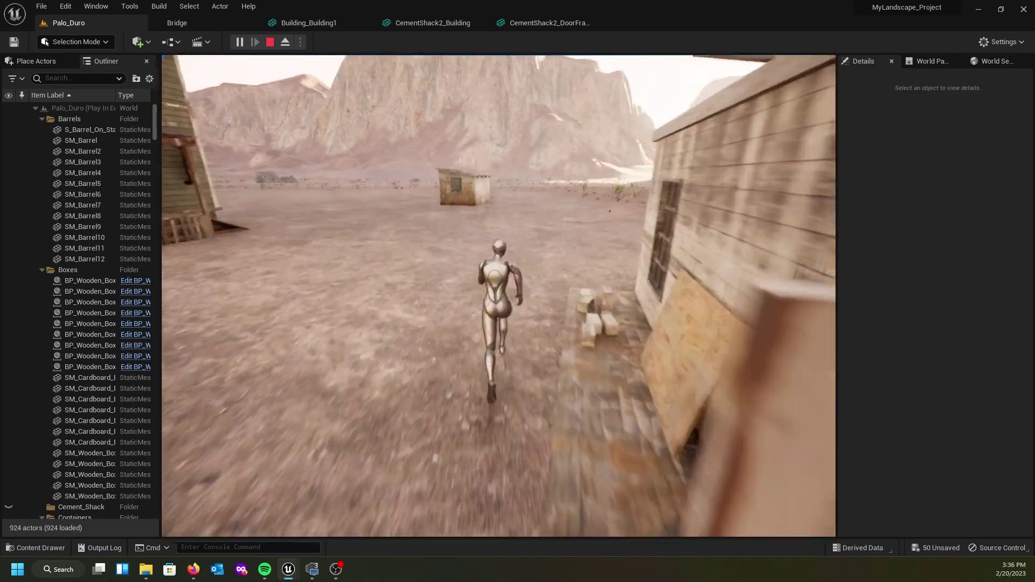
key("w")
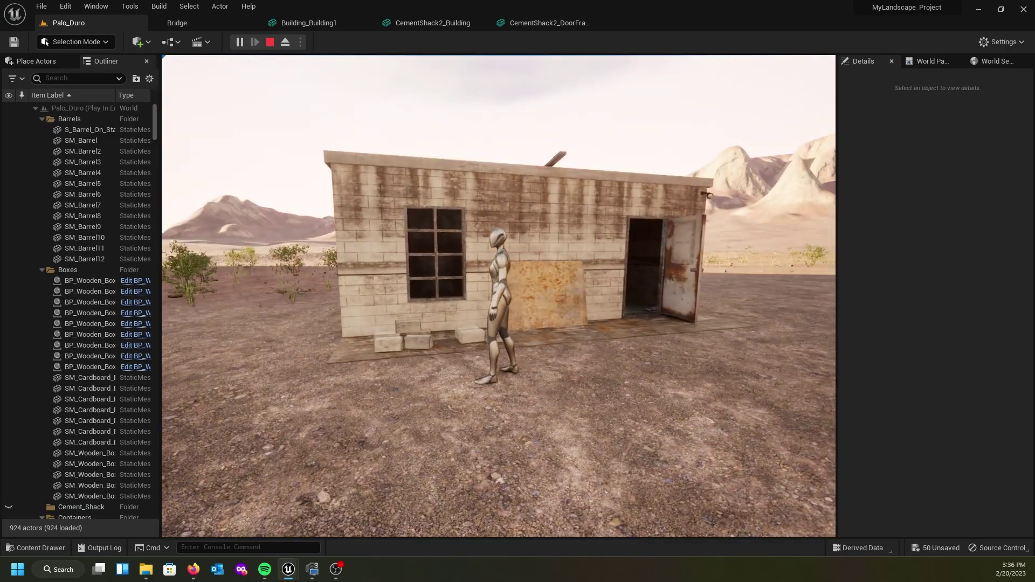
key("Escape")
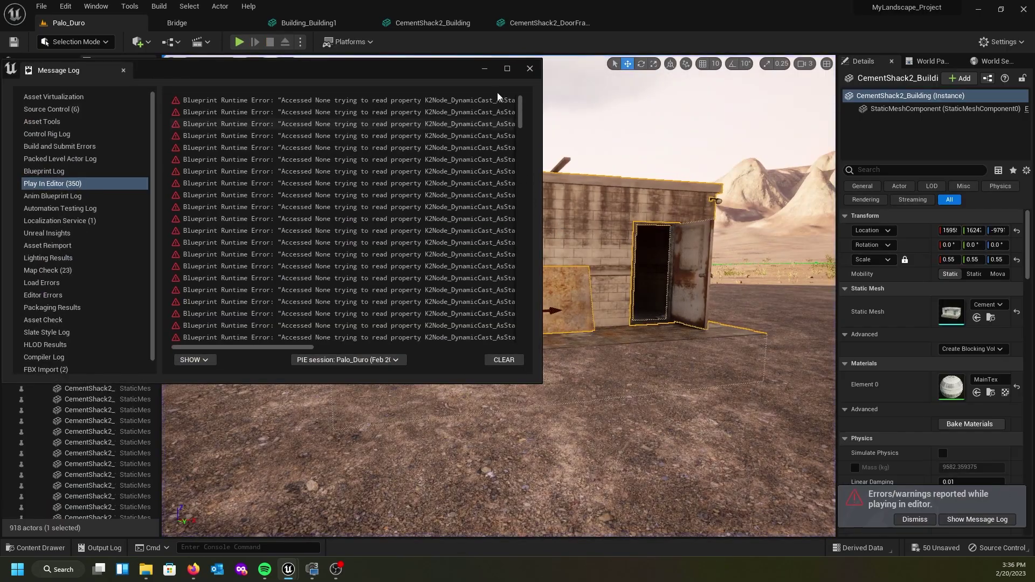
left_click(529, 68)
Open the CementShack2_Building static mesh for editing and go to its Collision settings.
right_click_drag(499, 323, 420, 313)
key("w")
key("w")
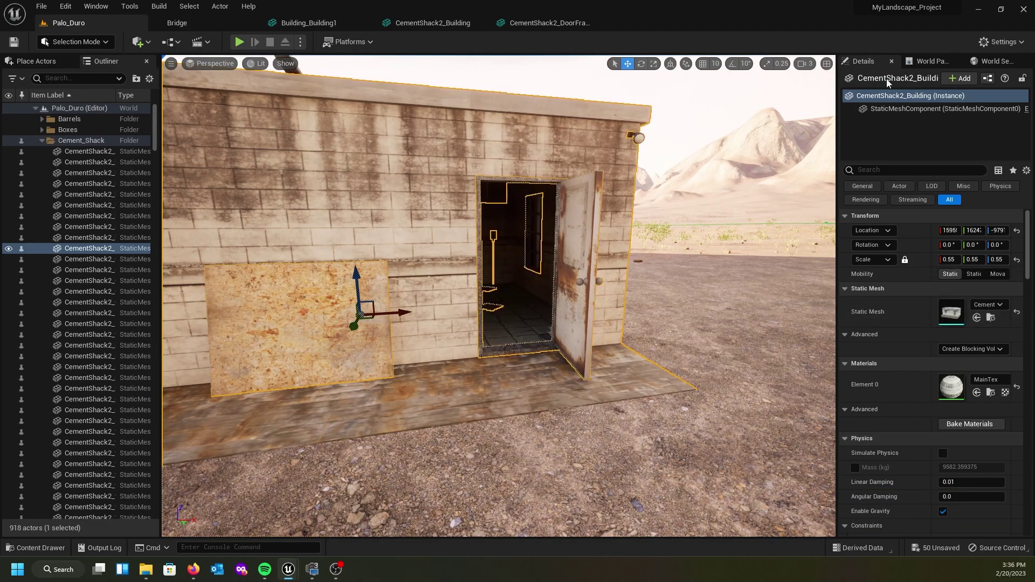
double_click(950, 312)
scroll(528, 256, "down", 5)
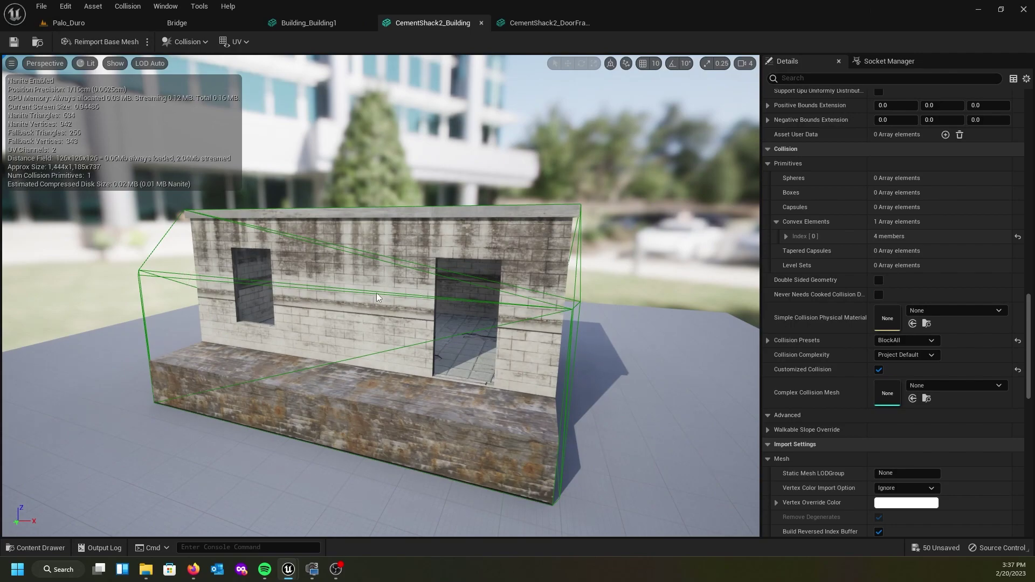
Toggle the building mesh's Simple Collision display off and on again to examine its collision hull.
left_click(113, 64)
left_click(115, 229)
left_click(115, 229)
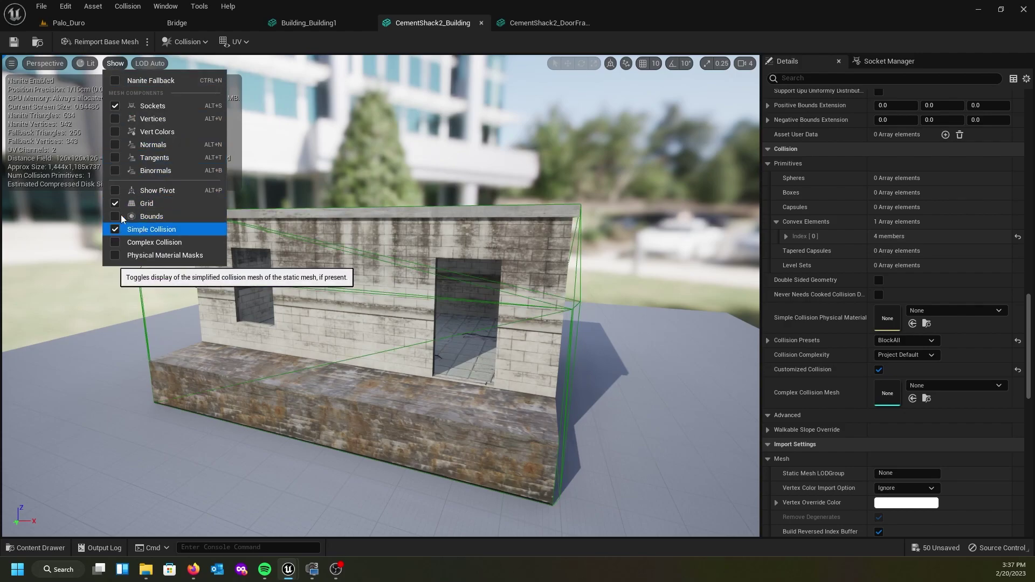
Remove the existing simplified collision from the CementShack2_Building static mesh.
left_click(294, 52)
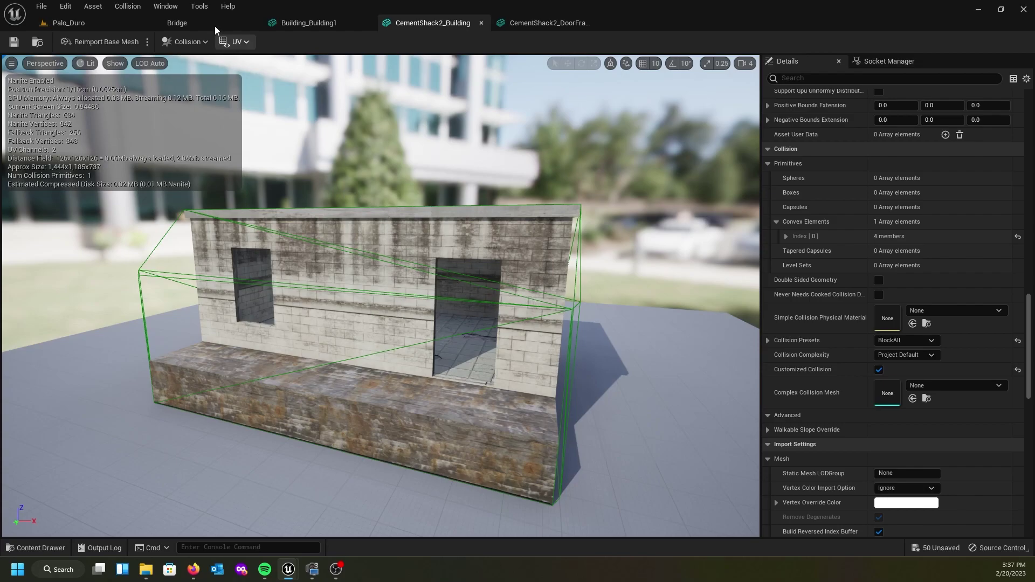
left_click(184, 42)
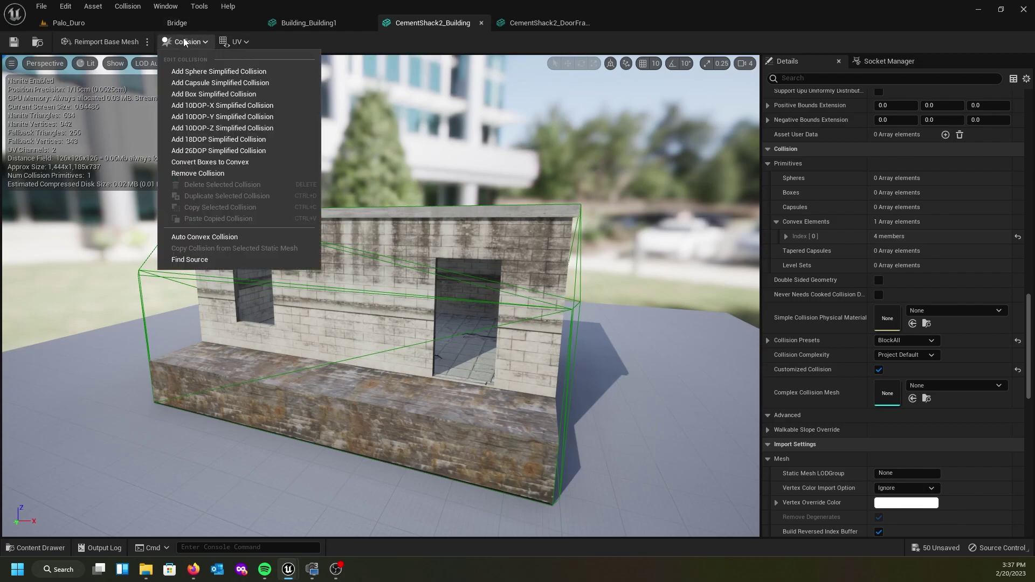
left_click(201, 174)
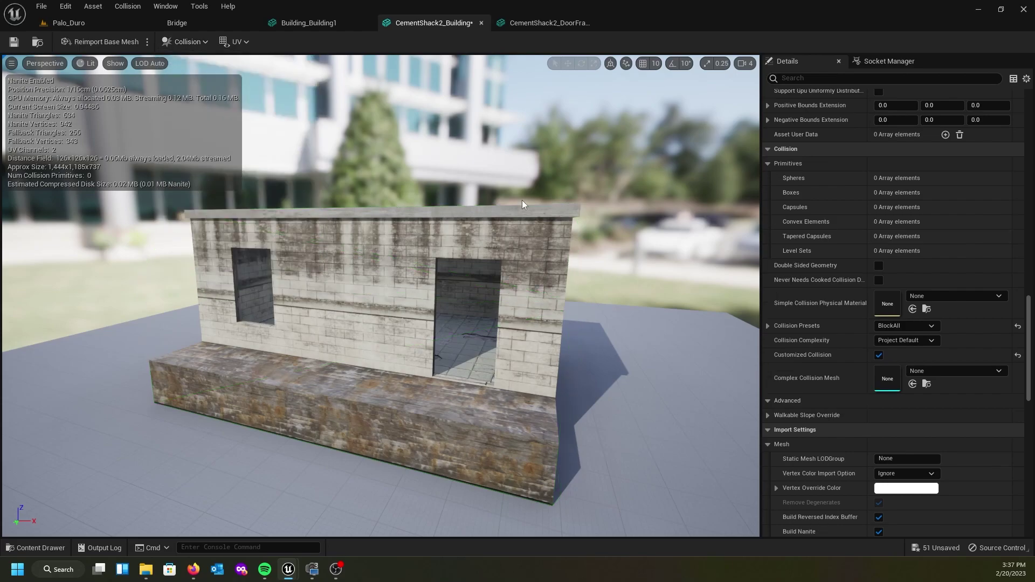
Set the building mesh's Collision Complexity to Use Complex Collision As Simple and save the asset.
scroll(873, 161, "up", 1)
scroll(862, 130, "up", 2)
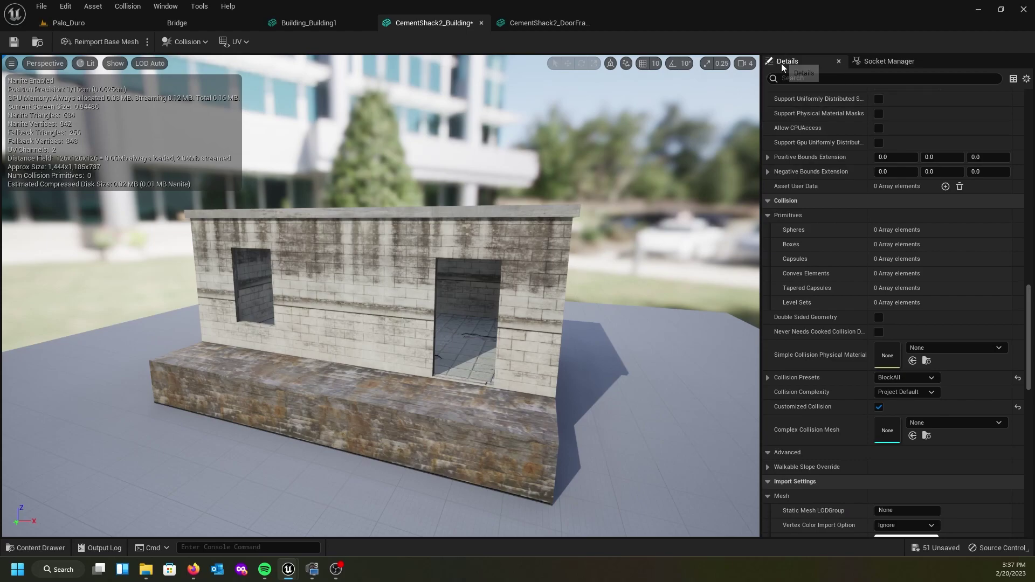
scroll(827, 198, "down", 5)
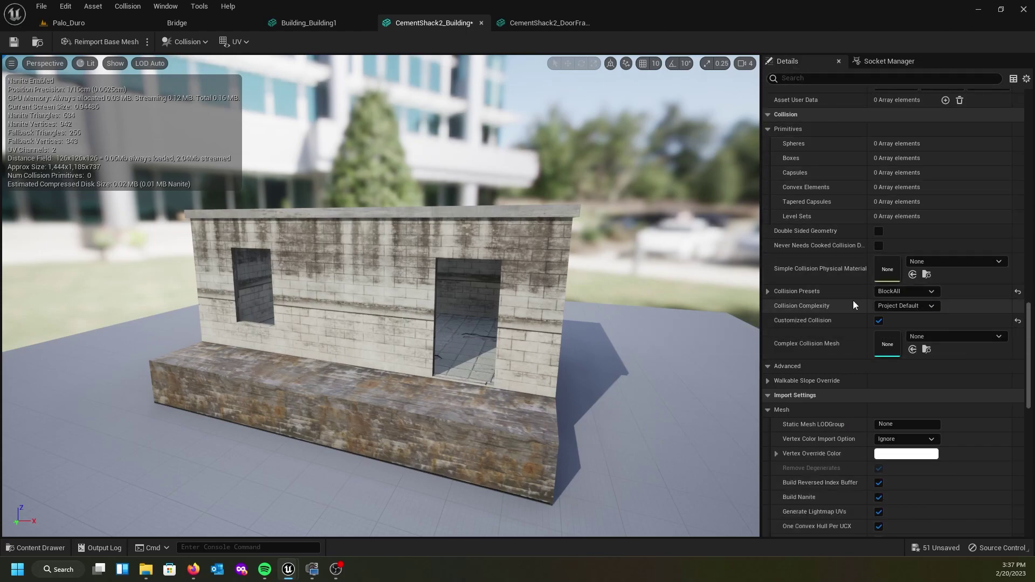
left_click(911, 305)
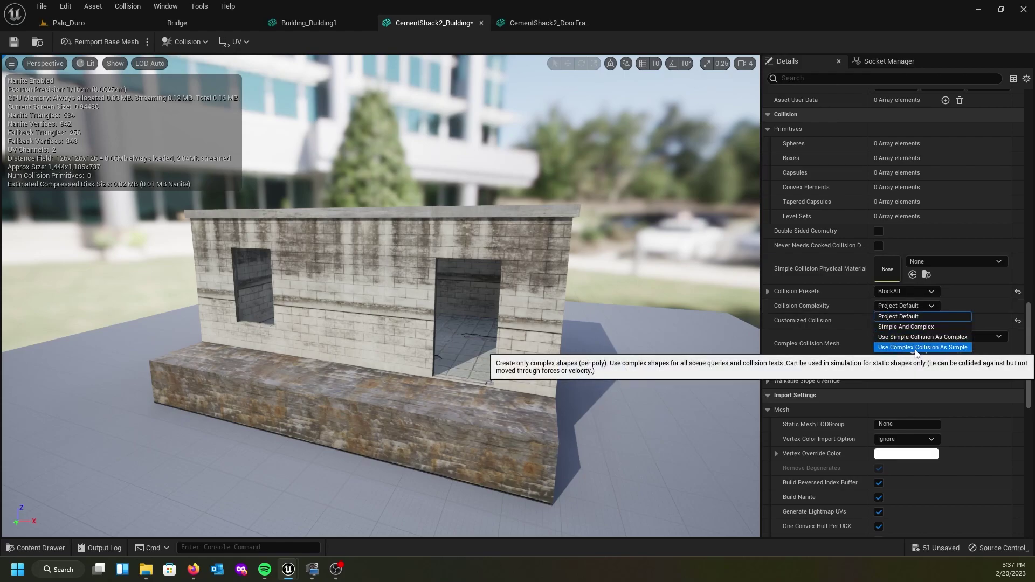
left_click(914, 348)
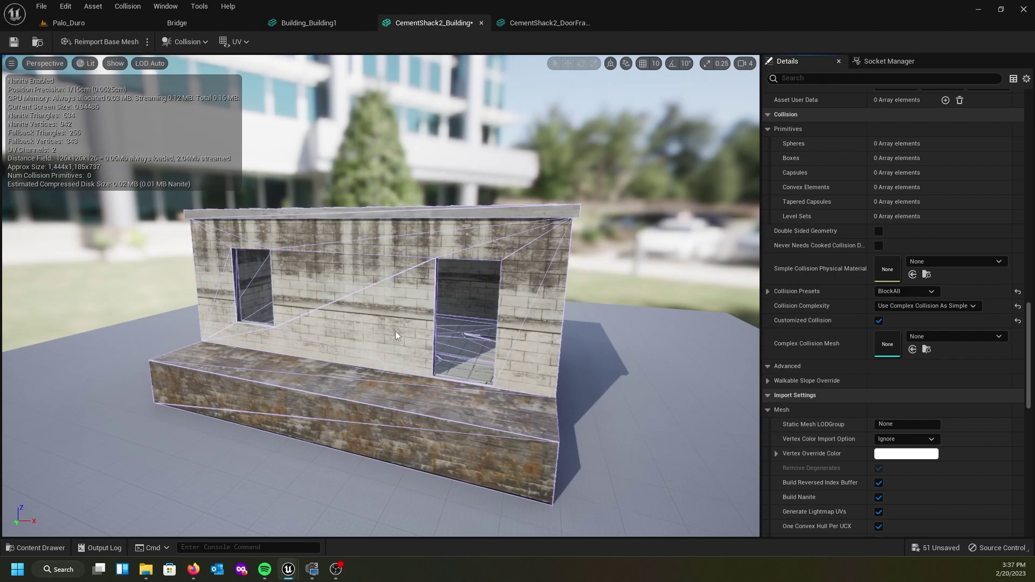
left_click(14, 42)
Return to the Palo_Duro level, select the shack's door frame and open its static mesh for editing.
left_click(66, 23)
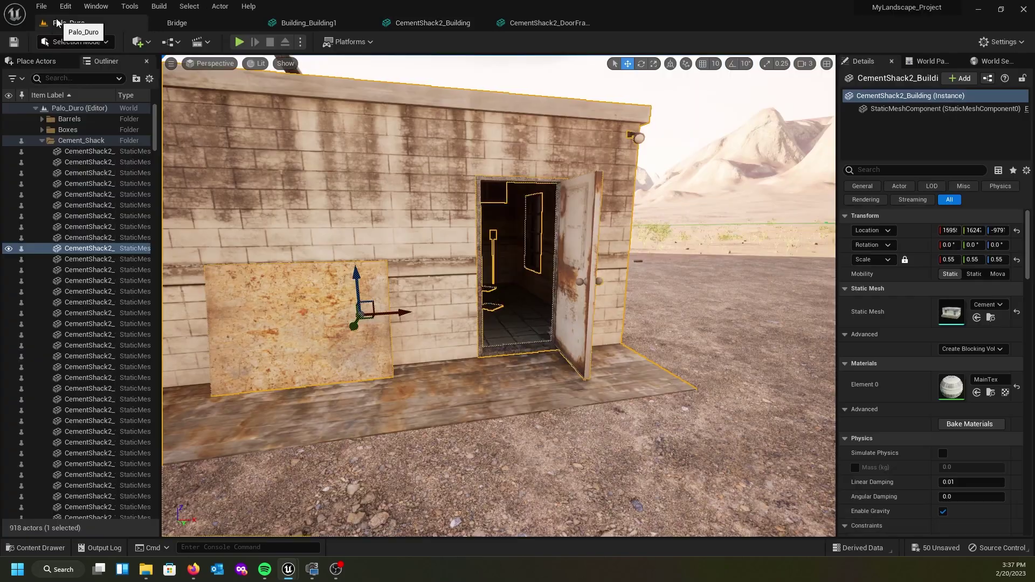
left_click(479, 186)
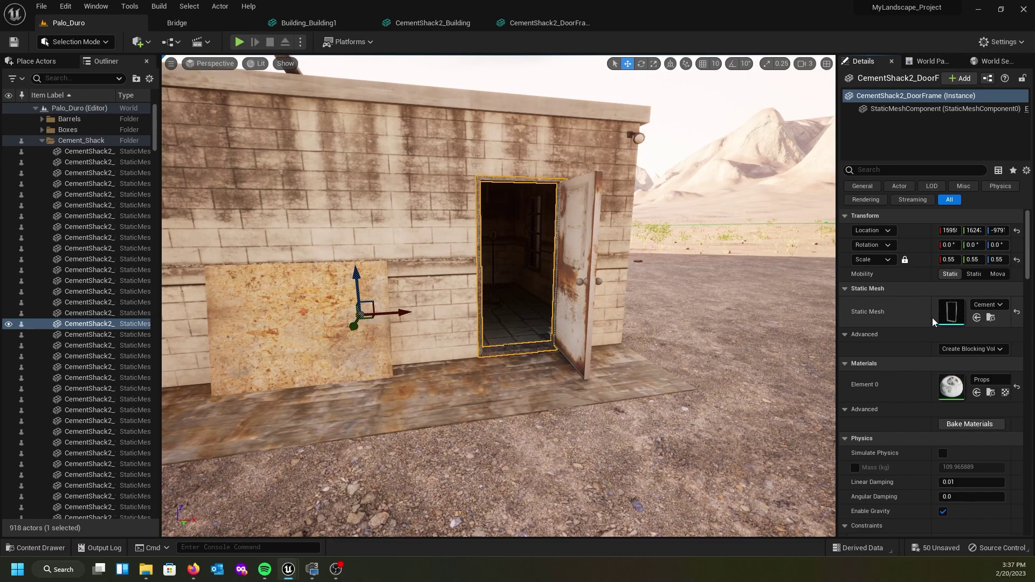
double_click(953, 317)
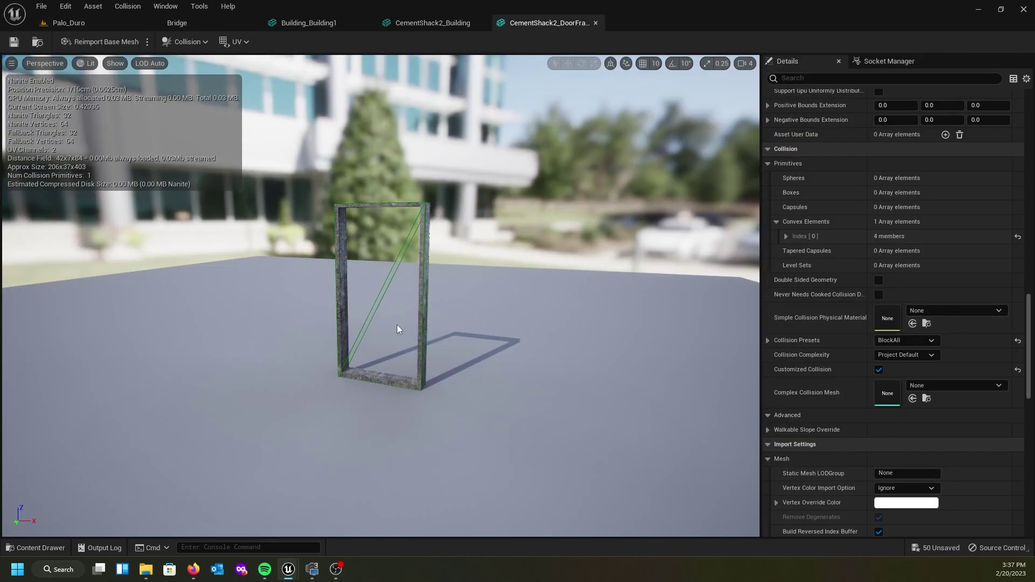
Remove the door frame mesh's simplified collision and set its Collision Complexity to Use Complex Collision As Simple.
left_click(113, 64)
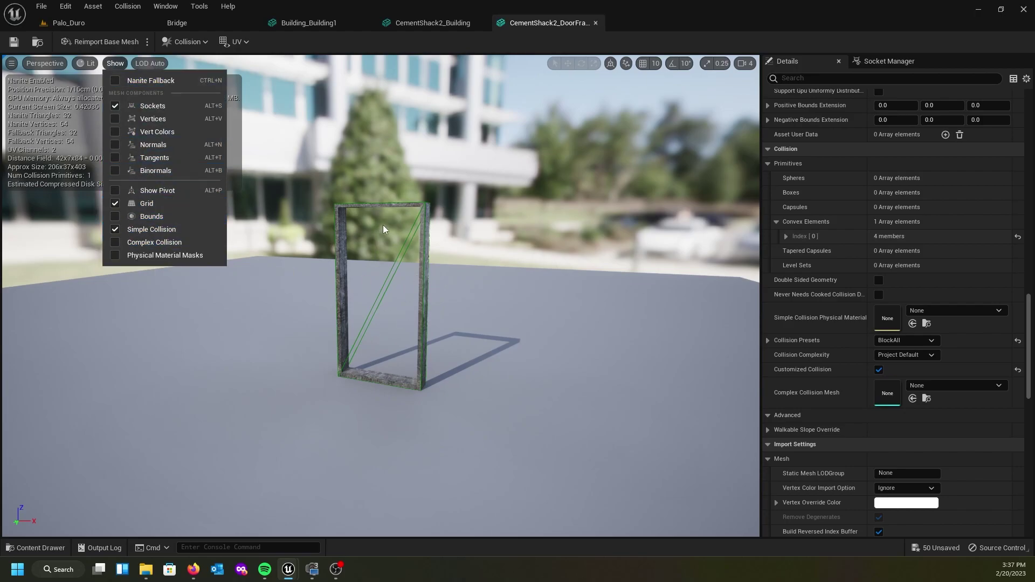
left_click(184, 42)
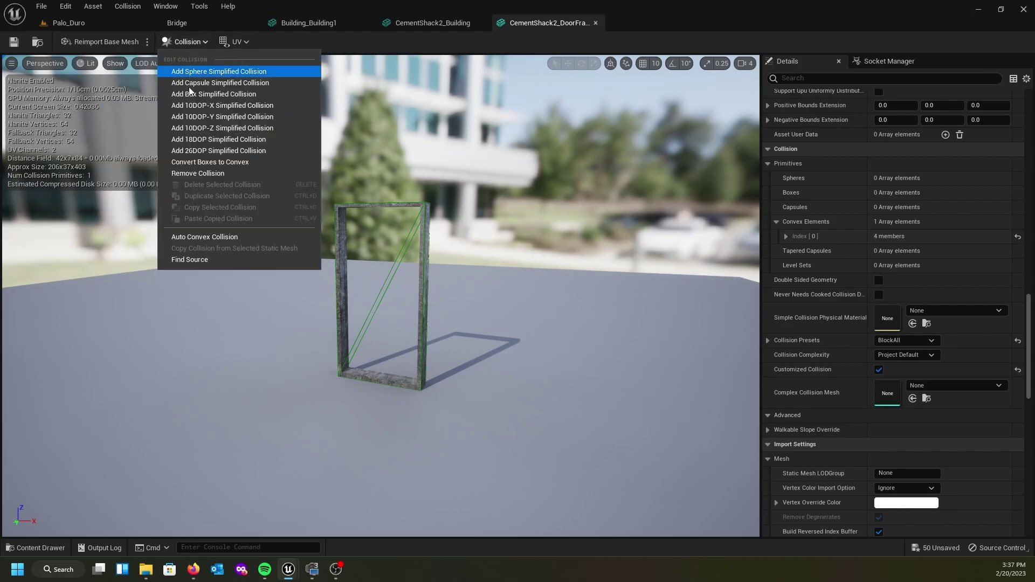
left_click(183, 171)
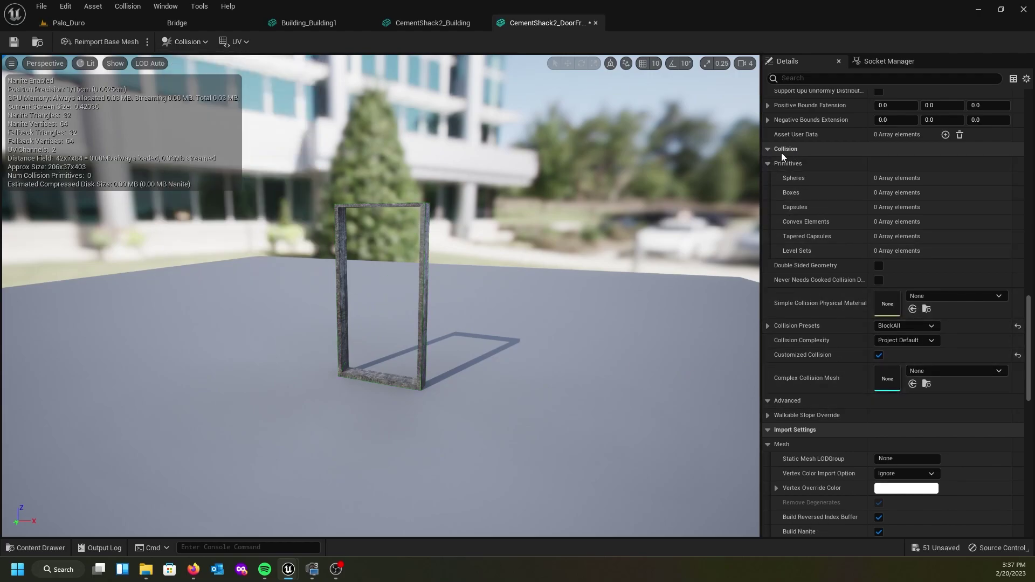
left_click(926, 340)
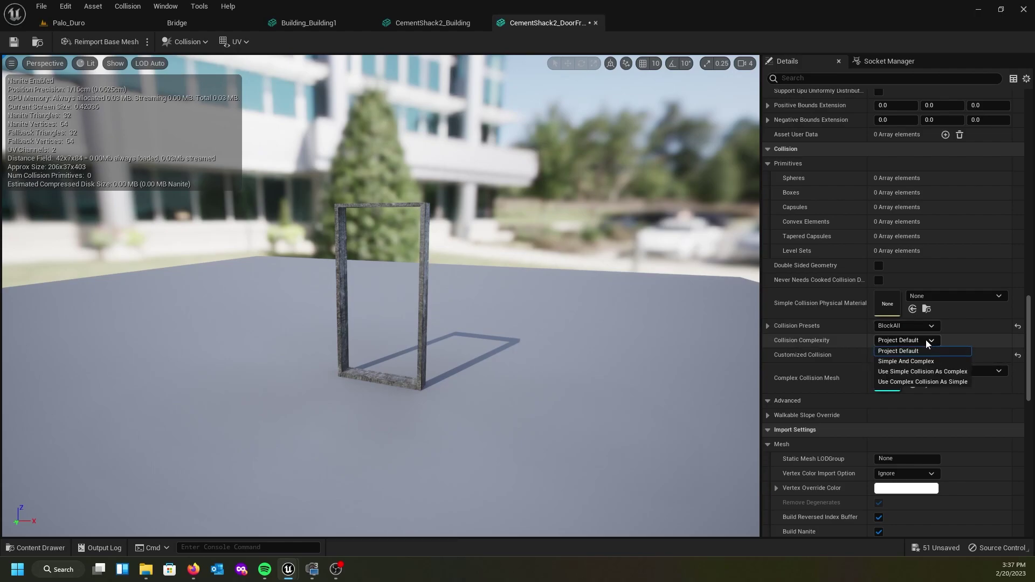
left_click(924, 381)
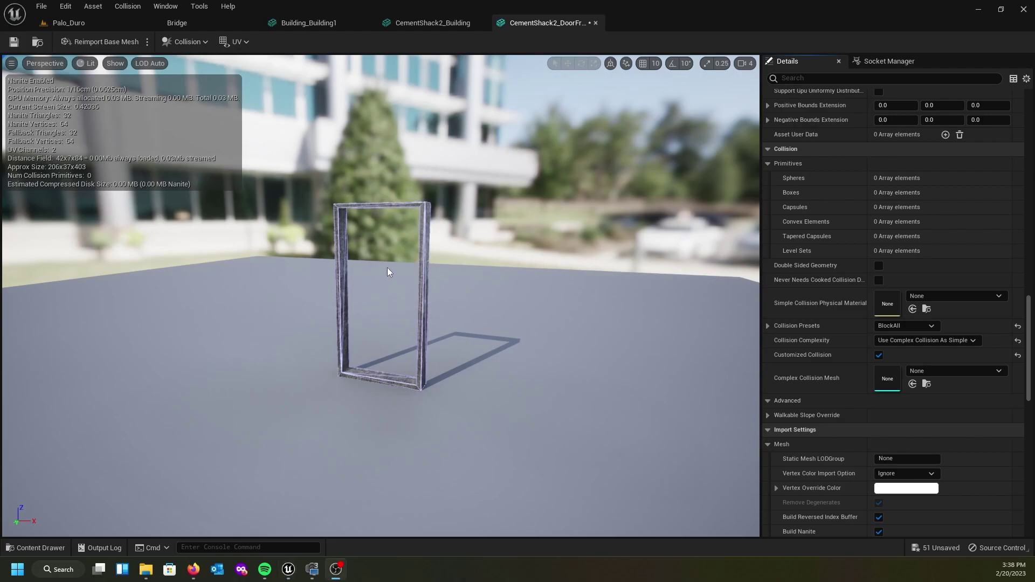
Play the Palo_Duro level and run the character through the cement shack's doorway, around the interior and back outside.
left_click(62, 26)
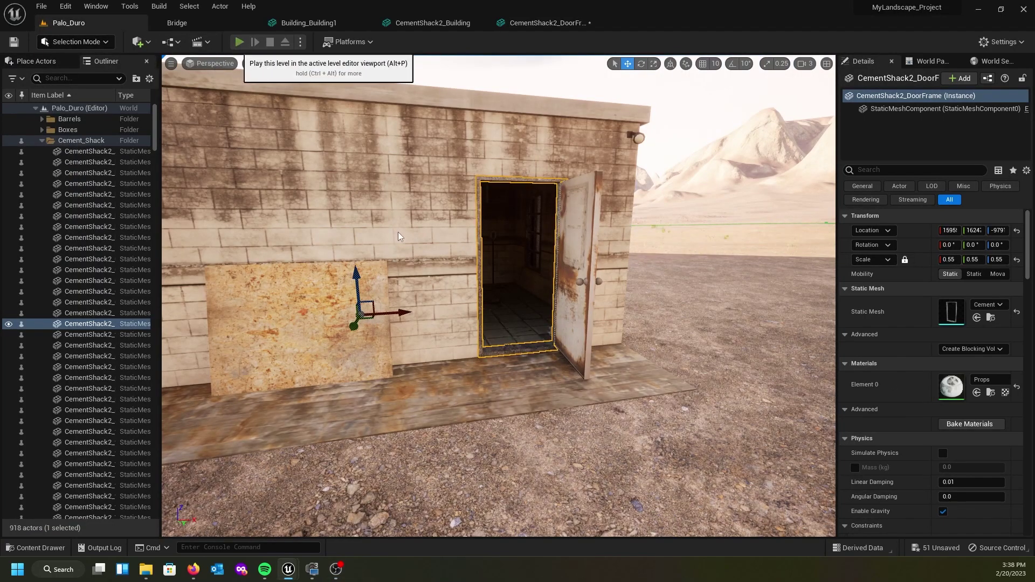
key("alt+p")
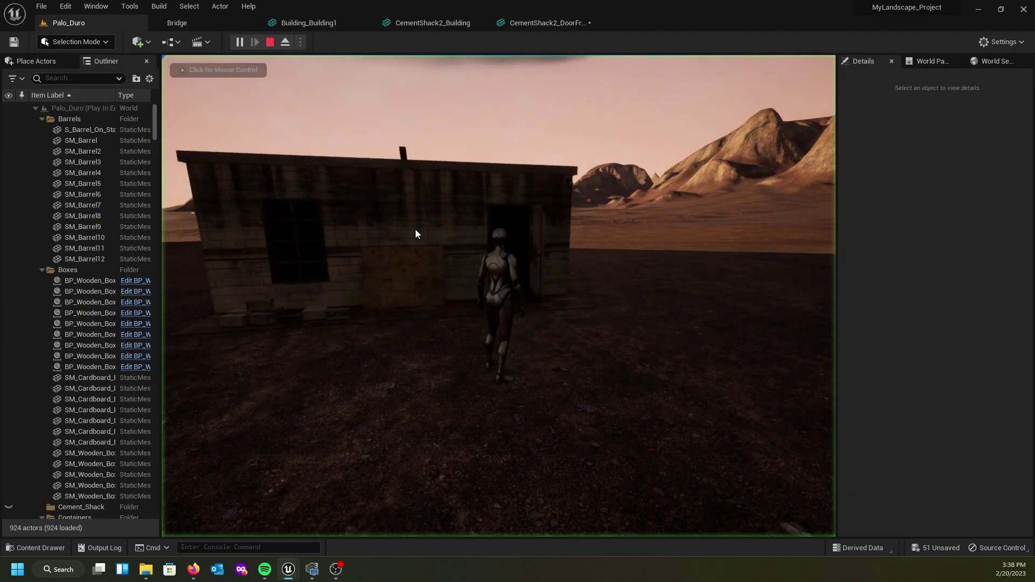
key("w")
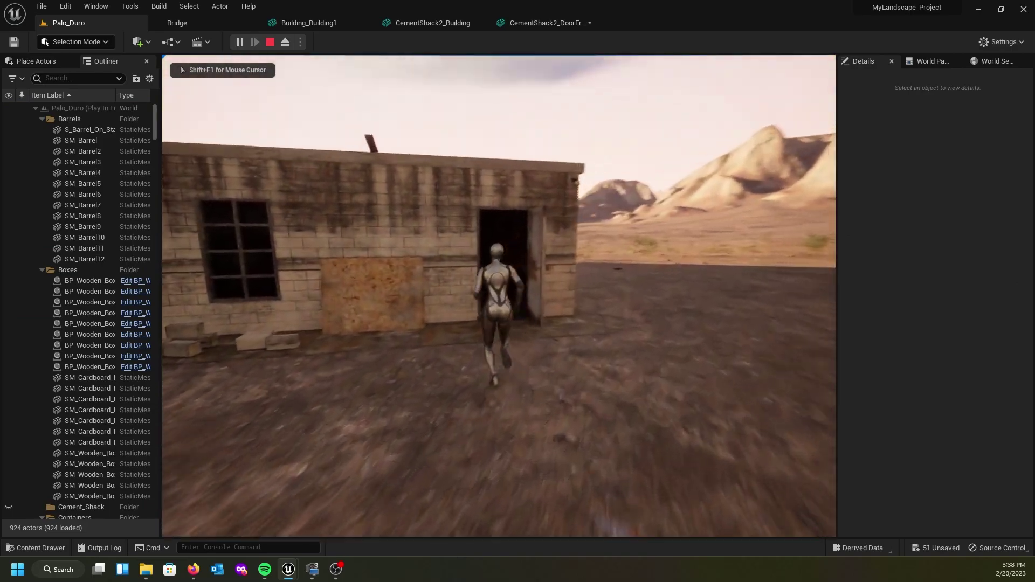
key("w")
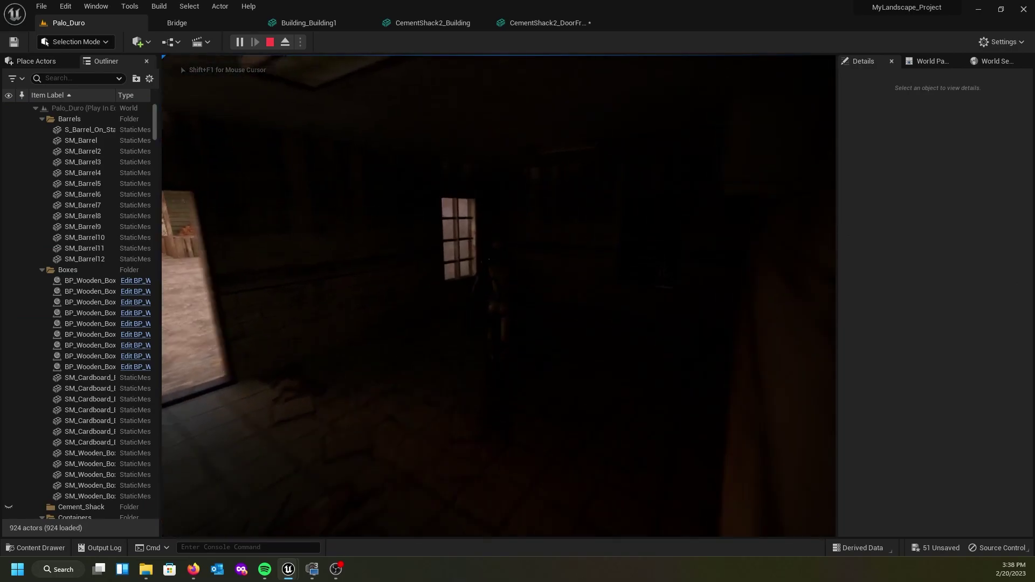
key("w")
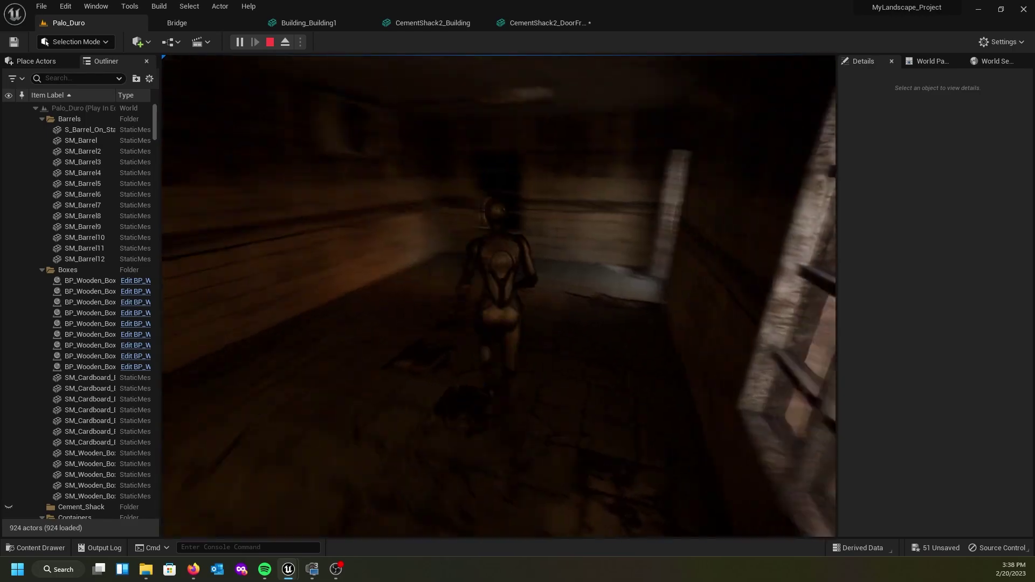
key("w")
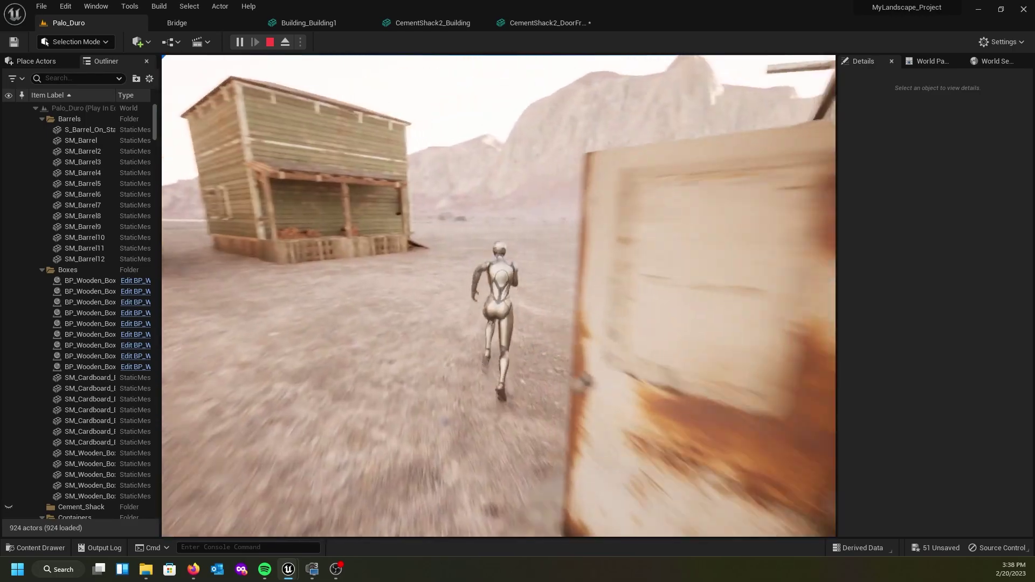
key("w")
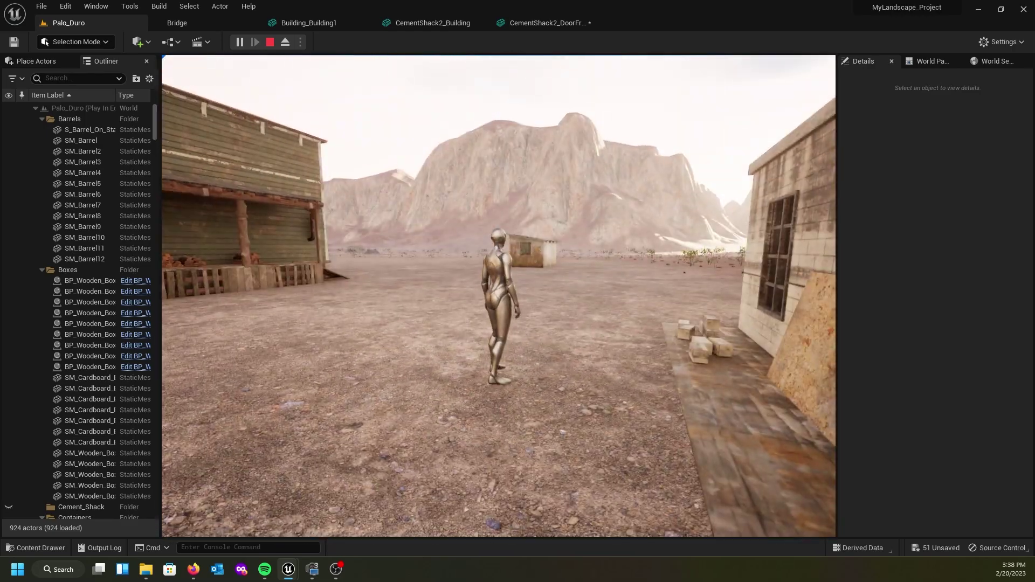
Run the character across to the small brick building's doorway, stop playing and close the message log.
key("w")
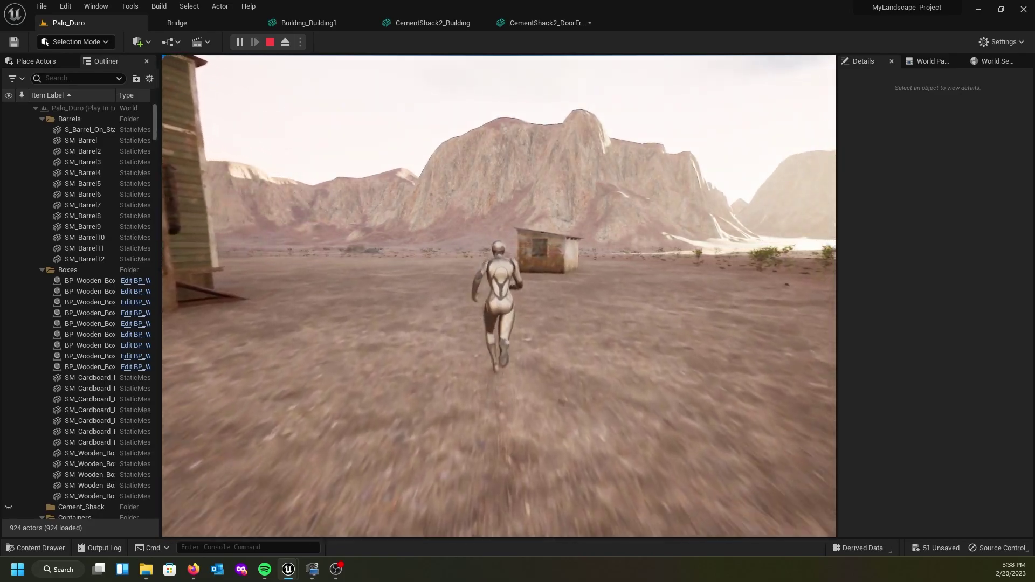
key("w")
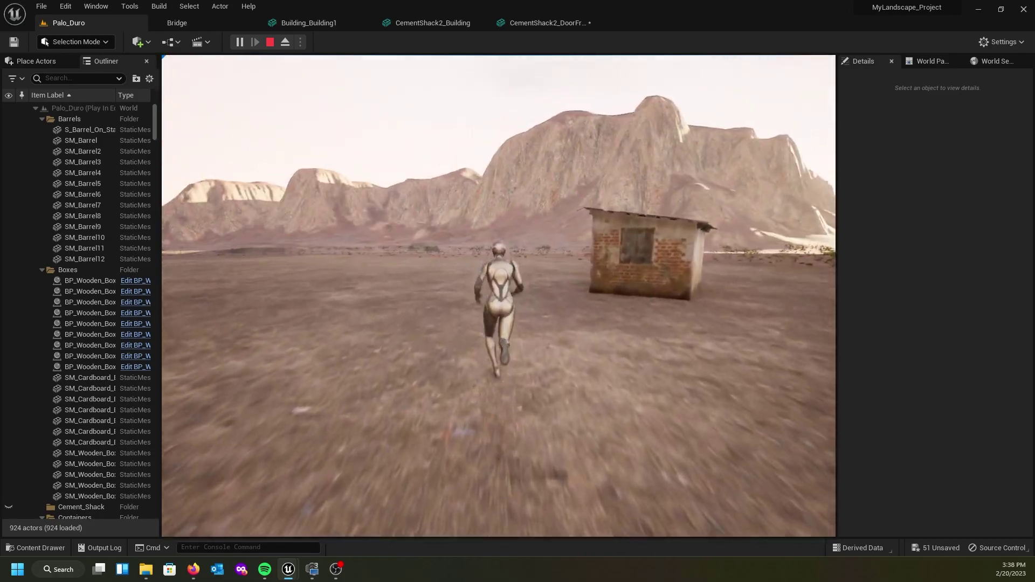
key("w")
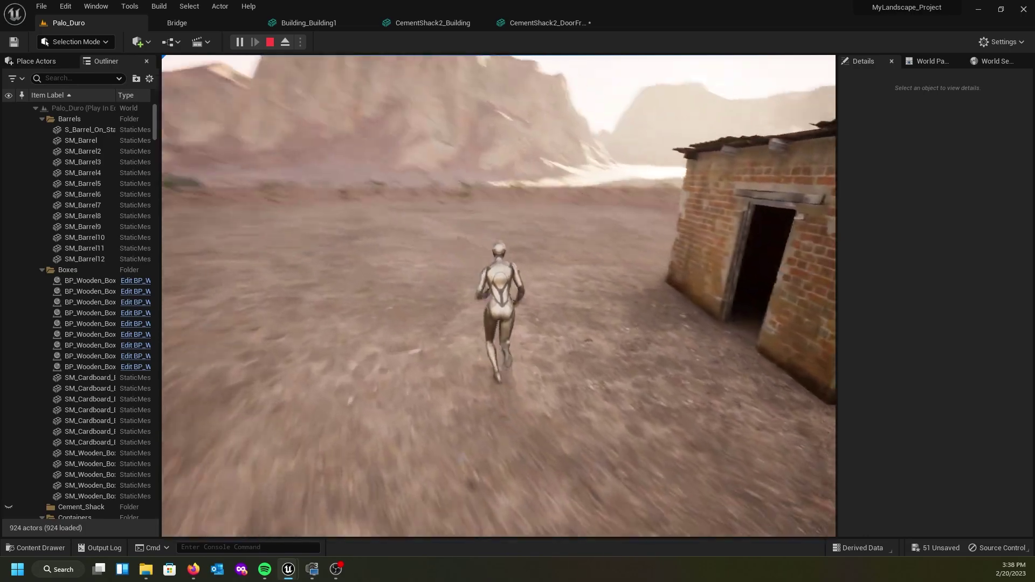
key("w")
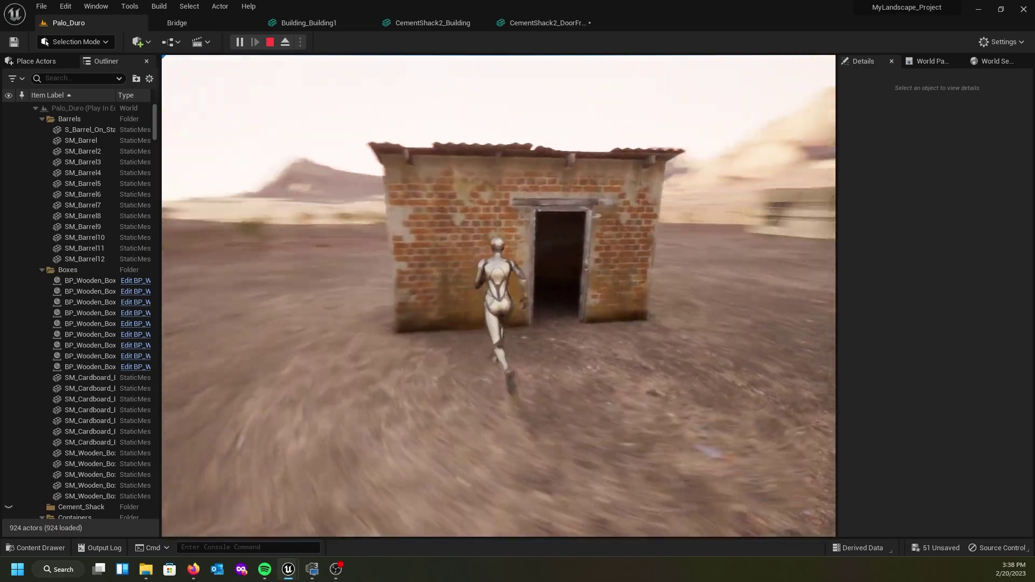
key("w")
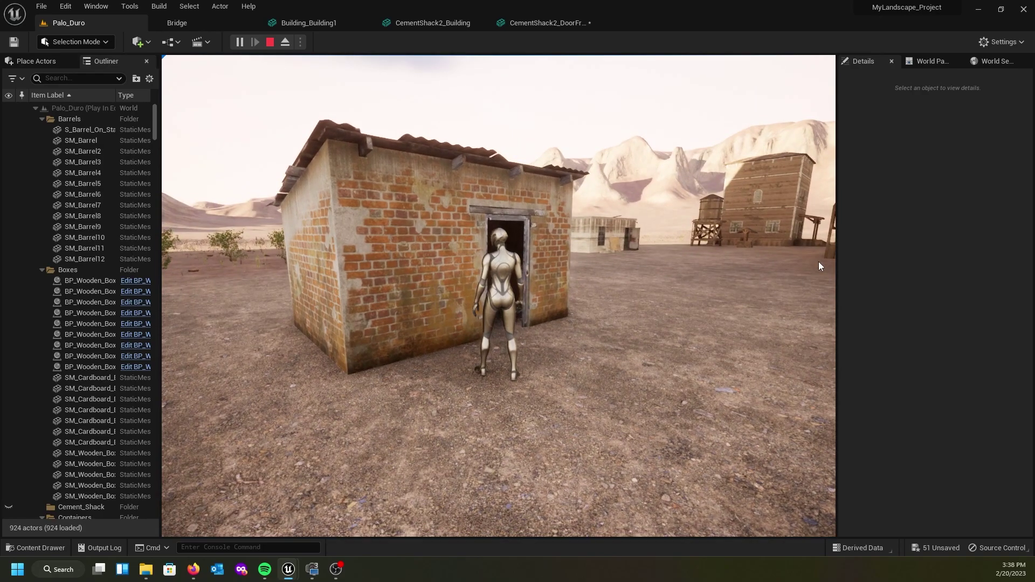
key("Escape")
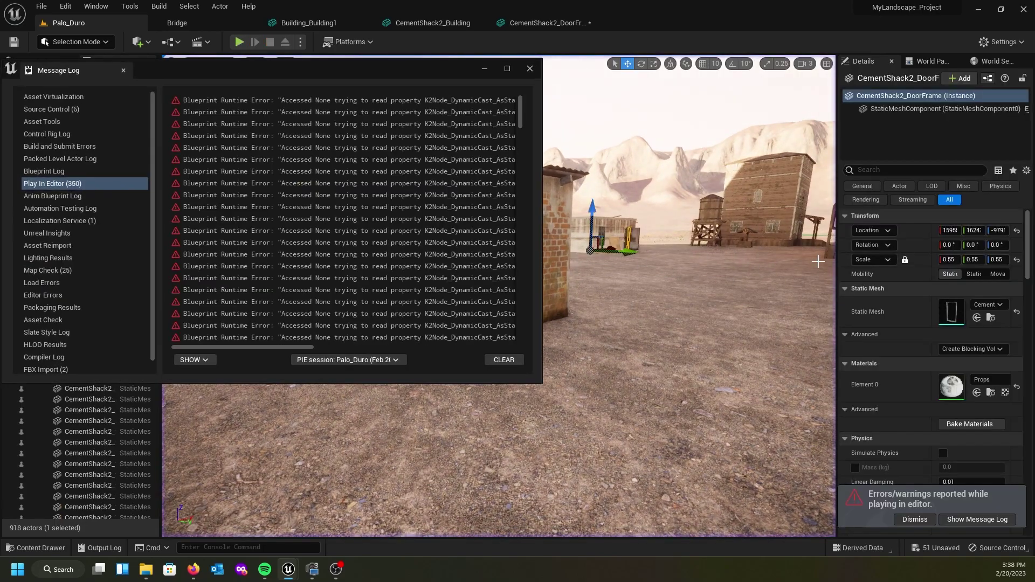
left_click(530, 69)
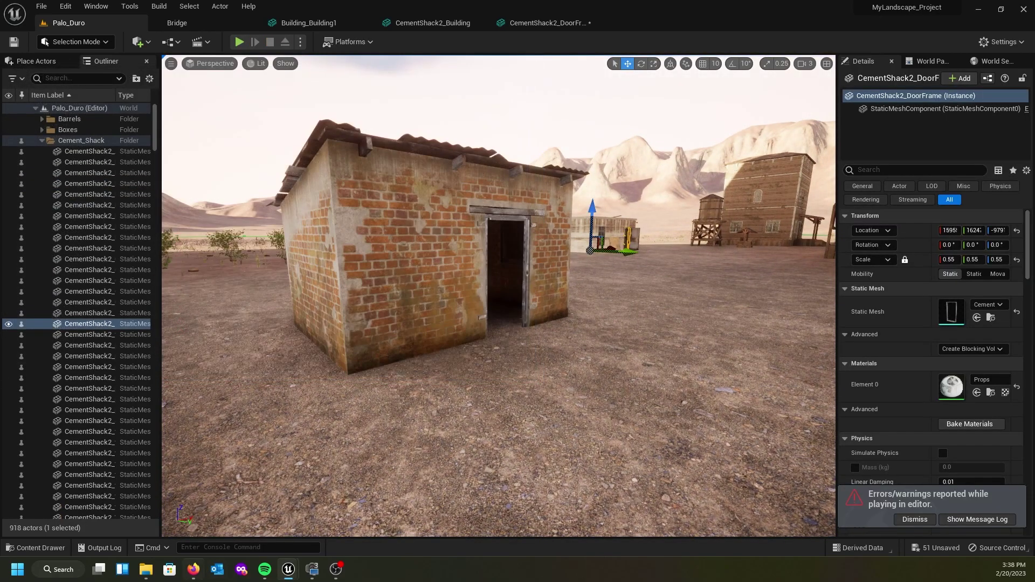
Switch to Firefox to review TurboSquid's Old Building downloads, check the model and texture files in the Old_Stone_Building folder, and return to Unreal Editor.
left_click(193, 569)
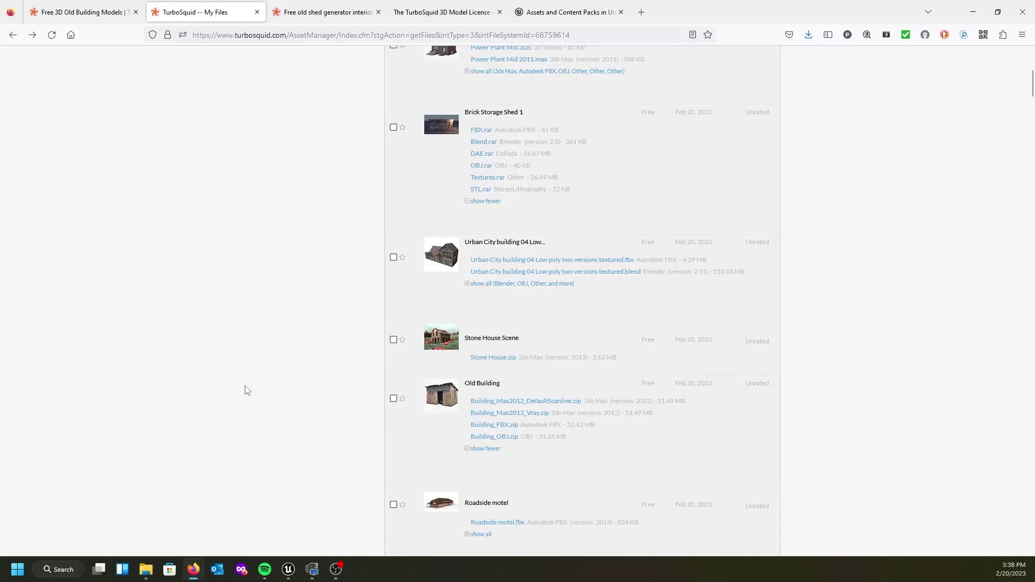
scroll(514, 327, "down", 3)
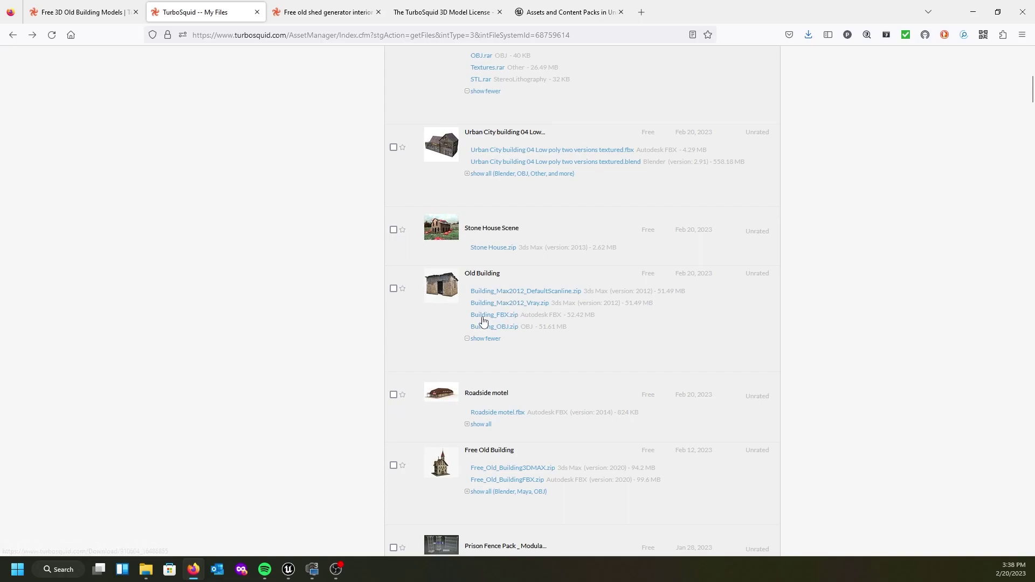
left_click(151, 573)
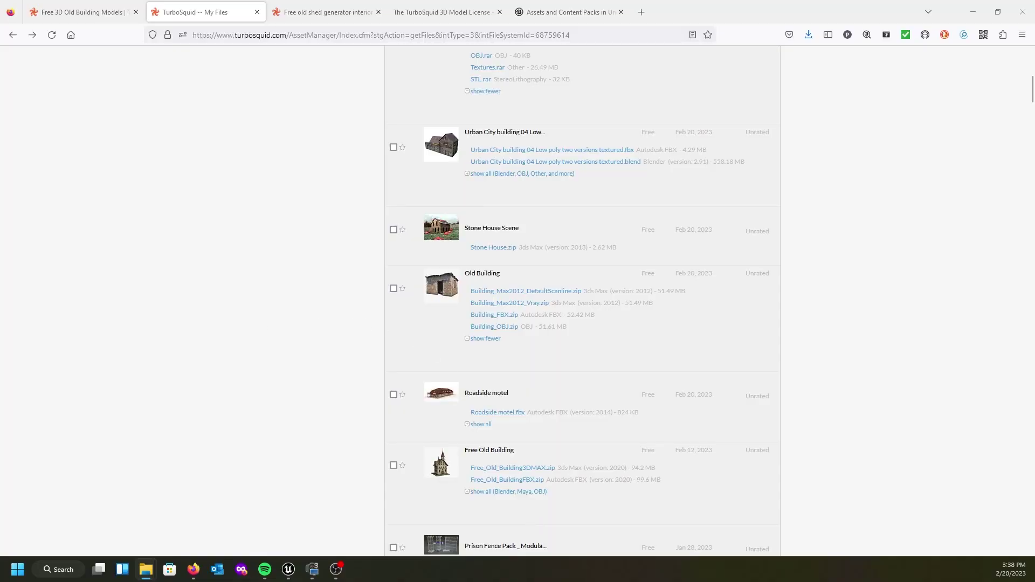
left_click_drag(0, 162, 536, 128)
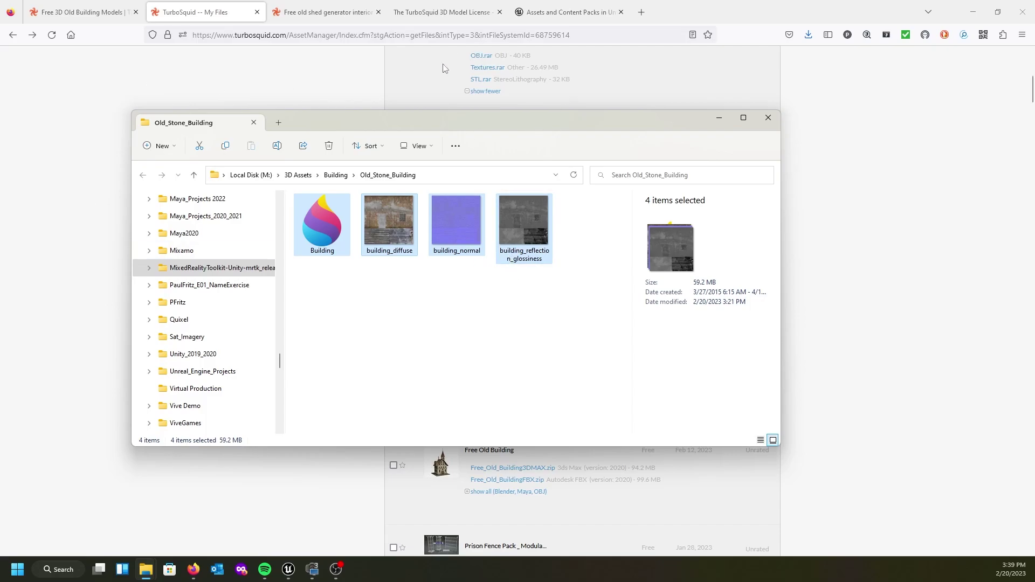
mouse_move(290, 572)
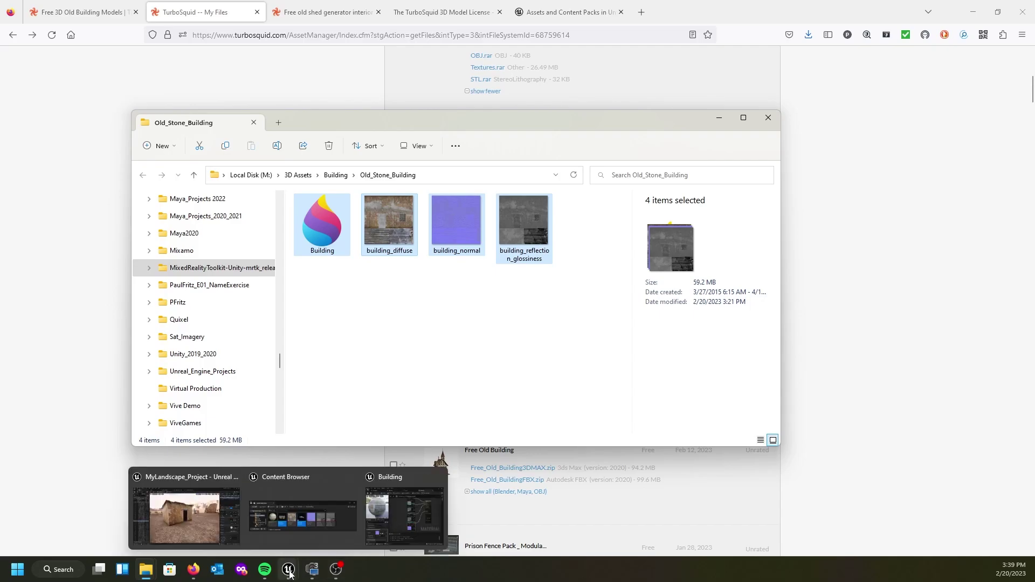
left_click(233, 546)
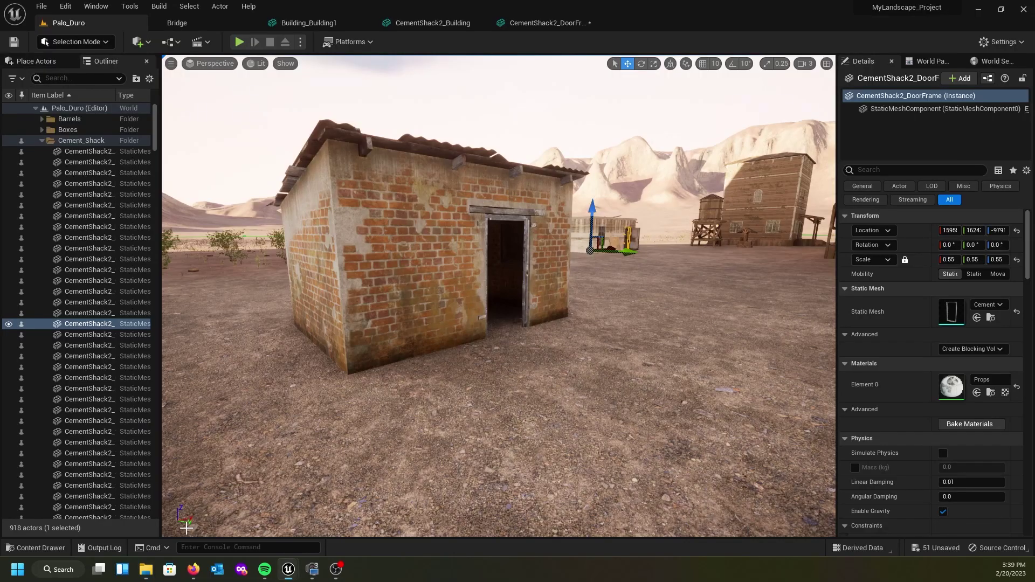
Place the Building_Garbage mesh from the Old_Building folder on the ground beside the brick building's doorway.
left_click(34, 547)
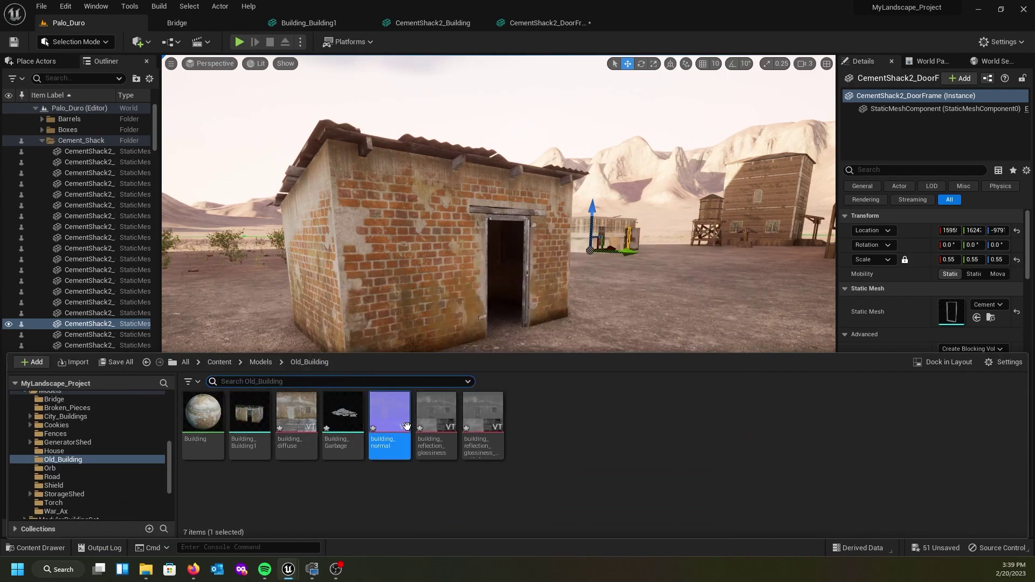
mouse_move(442, 430)
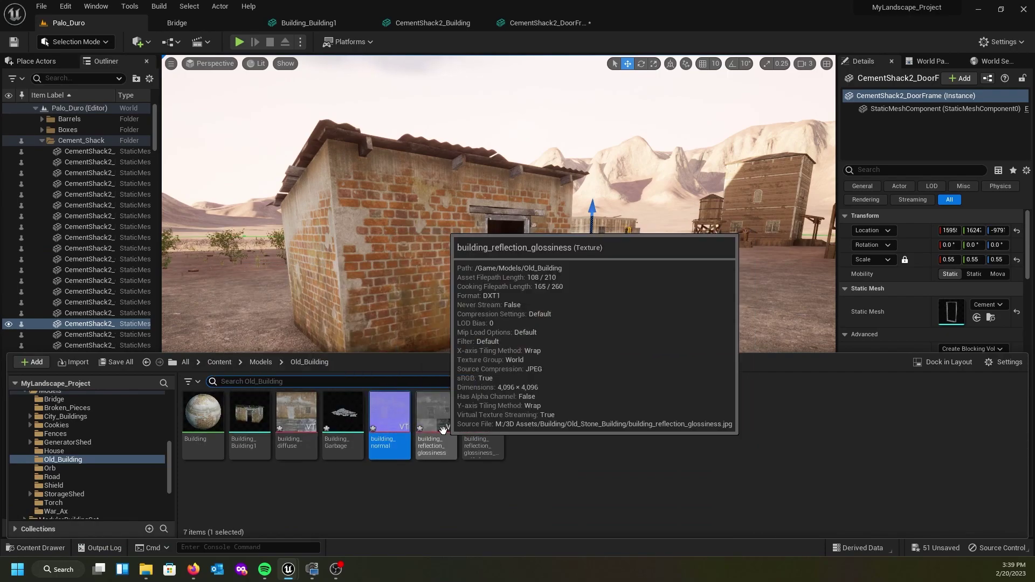
mouse_move(476, 428)
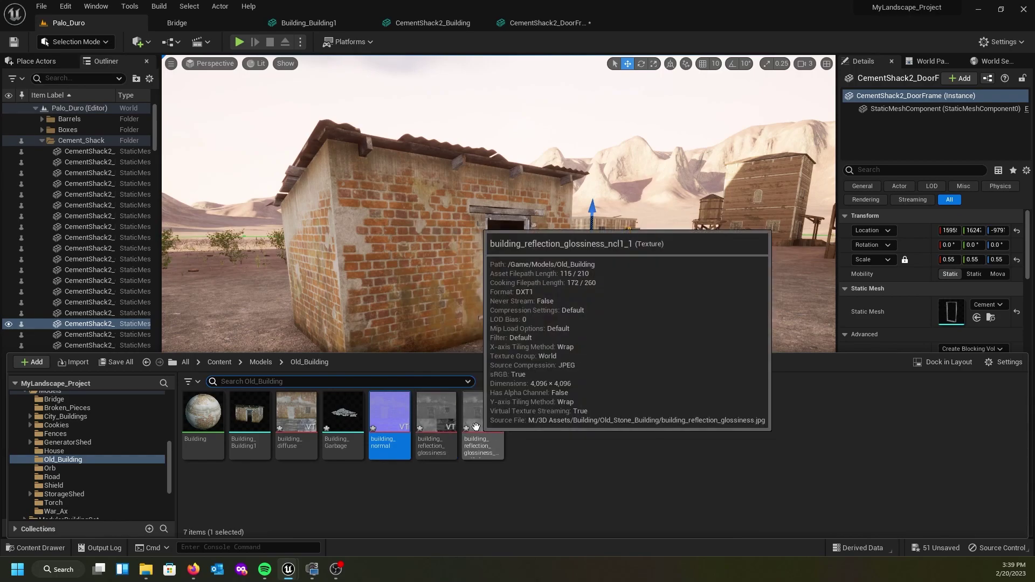
mouse_move(341, 420)
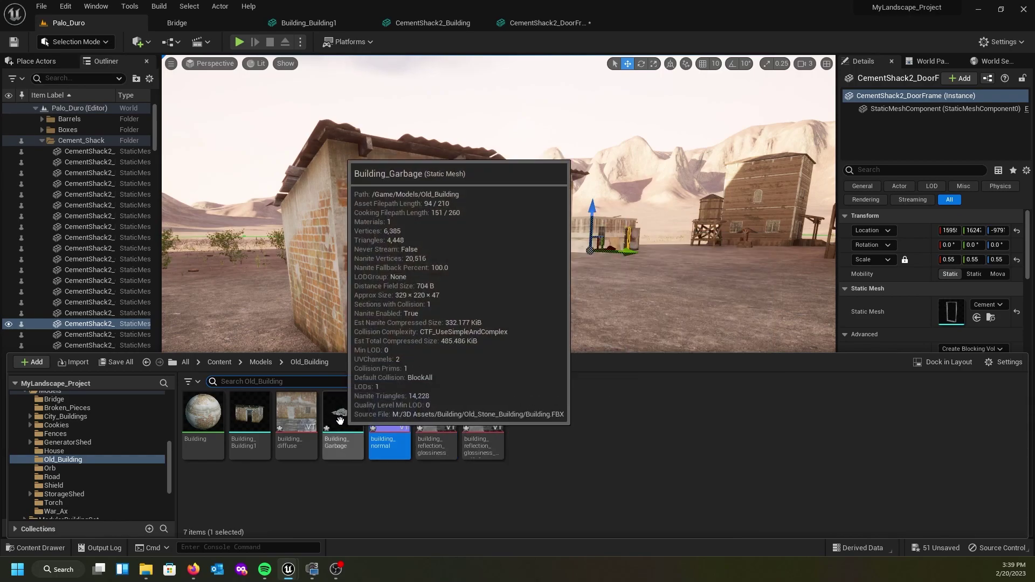
left_click_drag(342, 420, 644, 345)
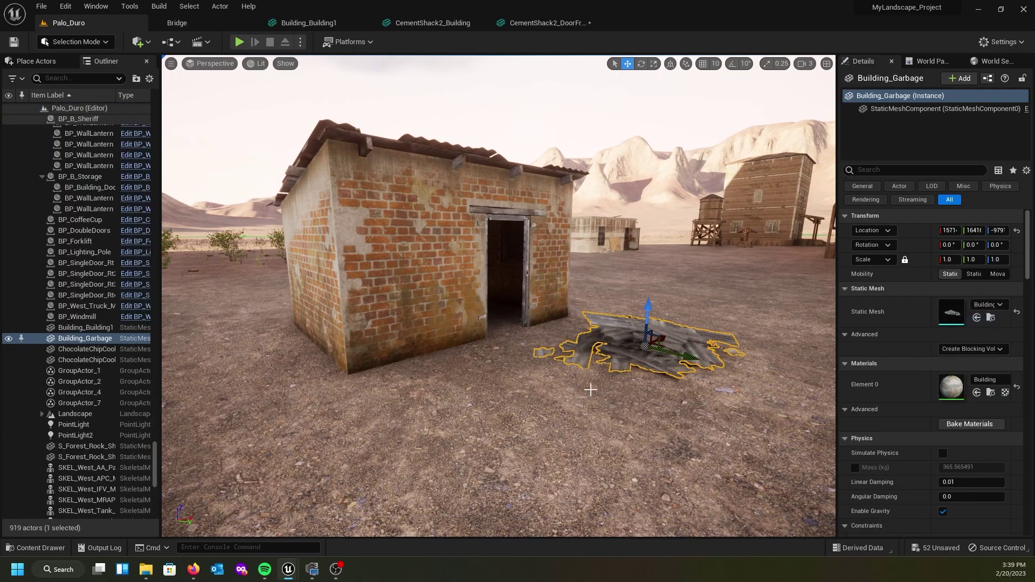
Open the Building material and spread its overlapping diffuse and normal Texture Sample nodes apart in the graph.
left_click(44, 548)
mouse_move(339, 450)
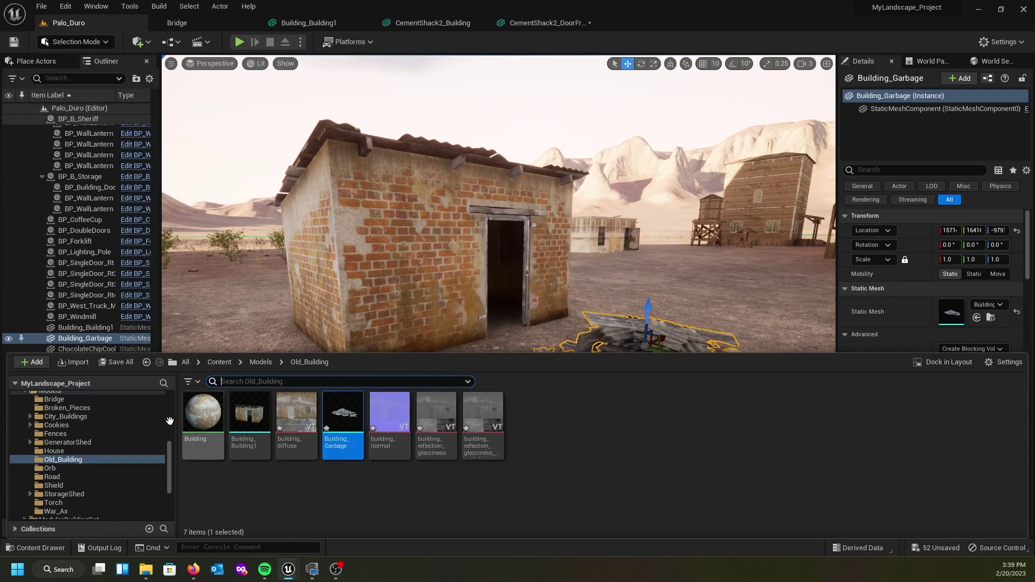
mouse_move(386, 429)
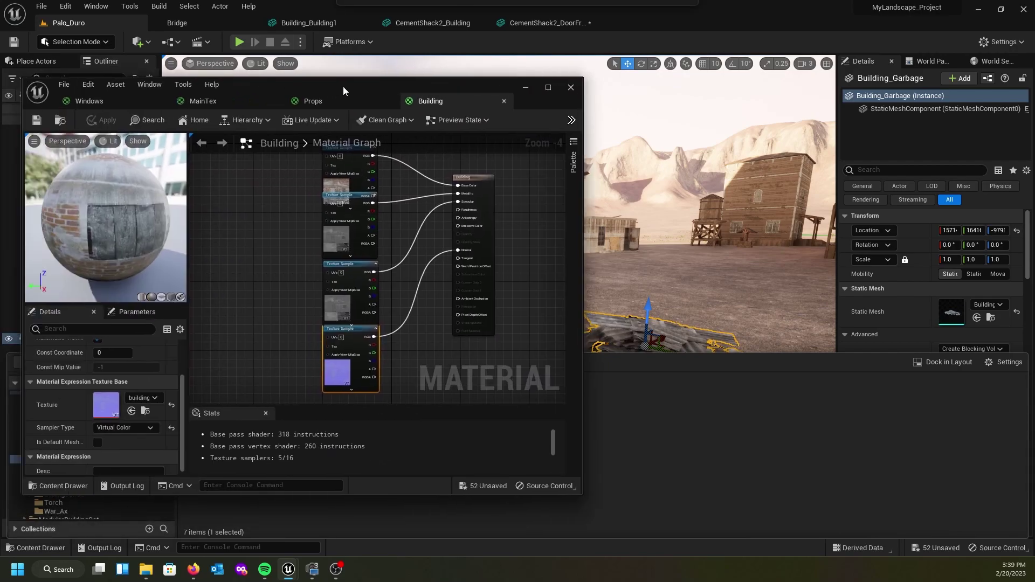
left_click_drag(343, 85, 458, 91)
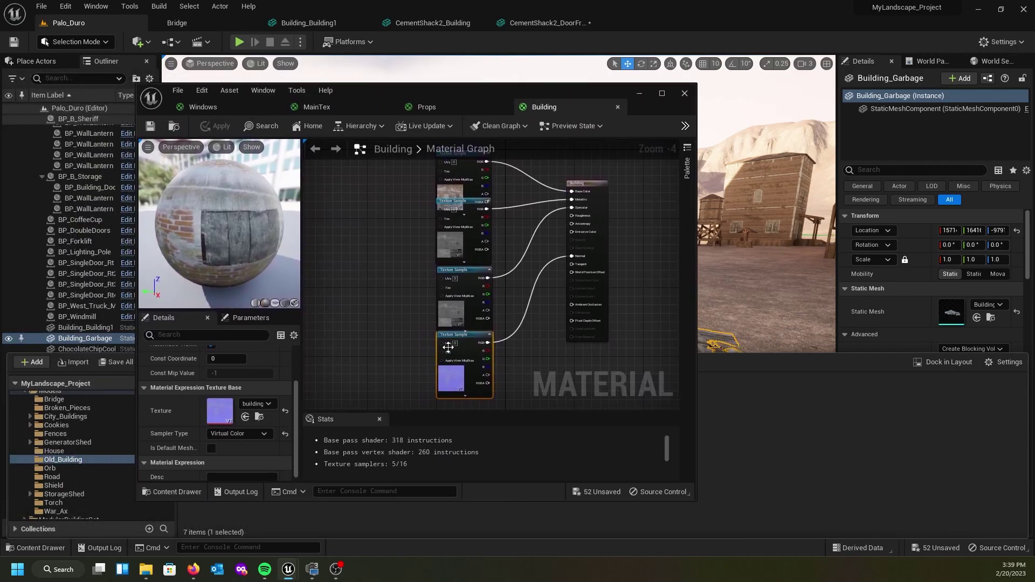
scroll(426, 250, "down", 1)
right_click_drag(411, 245, 386, 279)
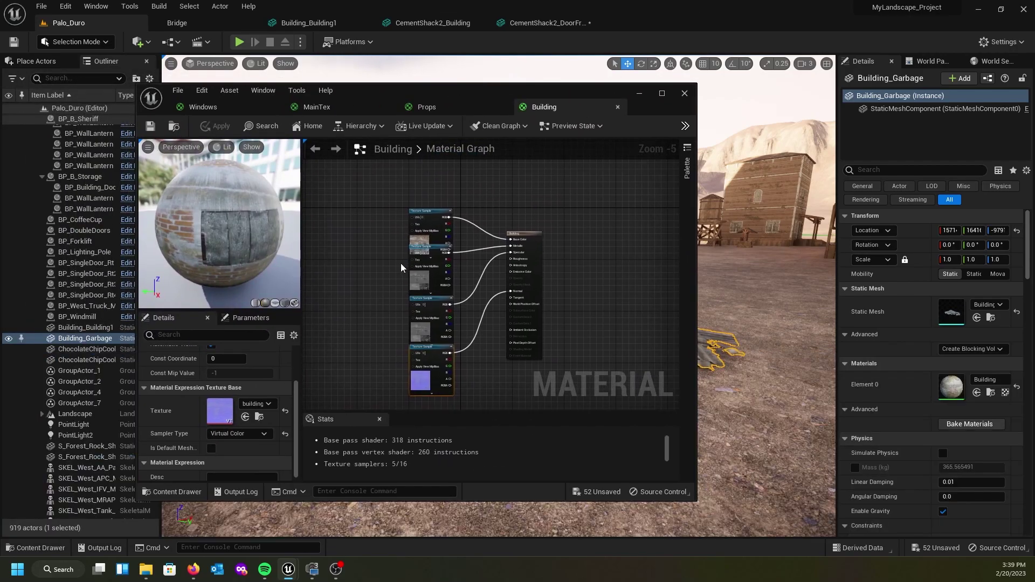
scroll(400, 263, "up", 1)
left_click_drag(430, 193, 426, 172)
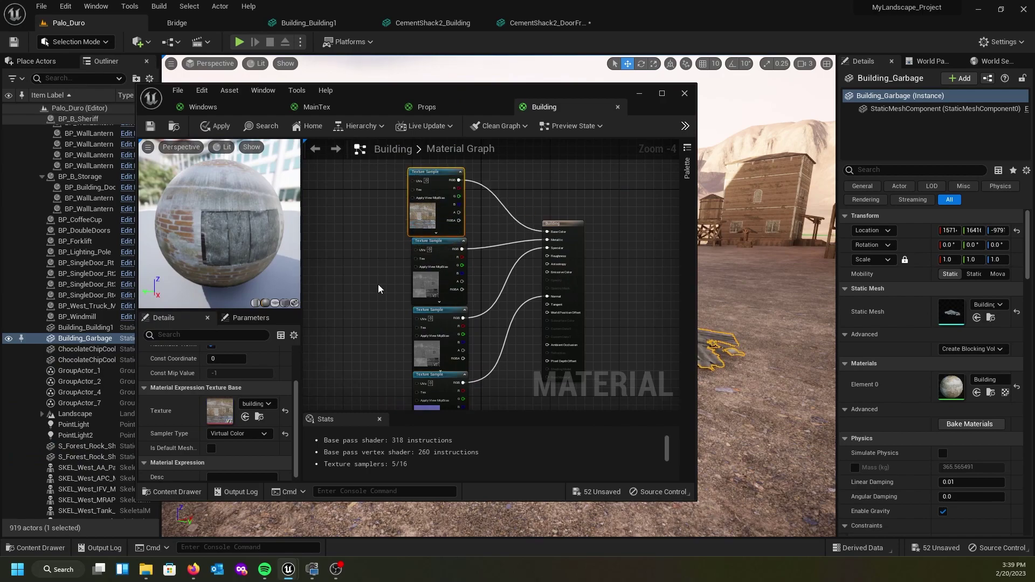
right_click_drag(391, 310, 378, 228)
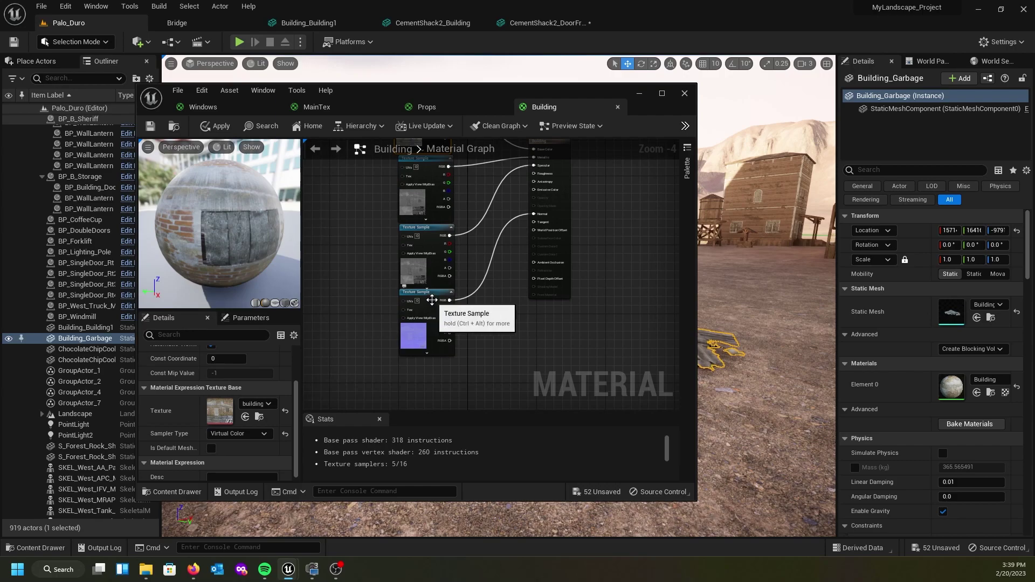
left_click_drag(430, 300, 435, 313)
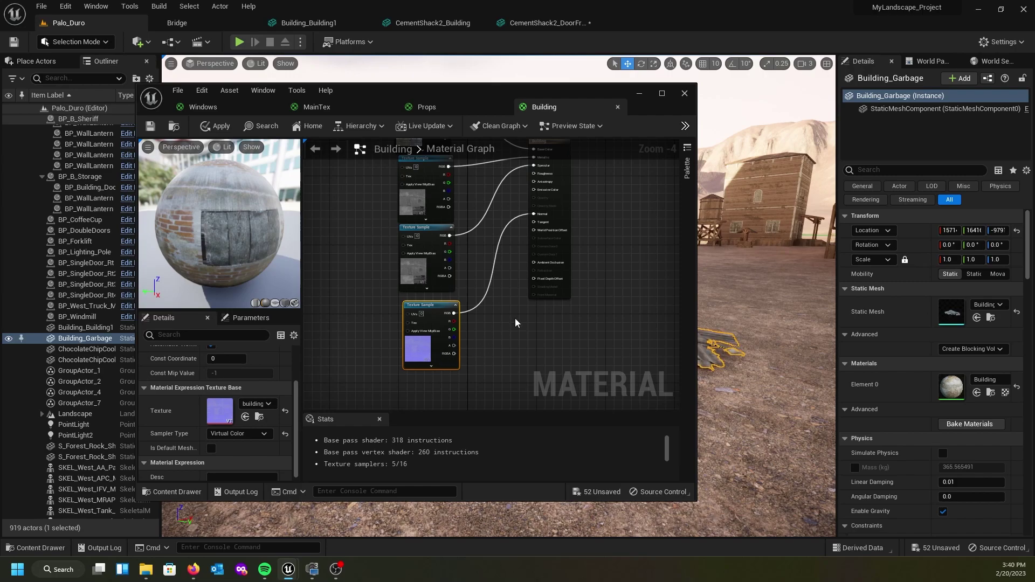
Clear the texture of the normal map's Texture Sample node and look at the effect on the building in the level.
left_click(285, 410)
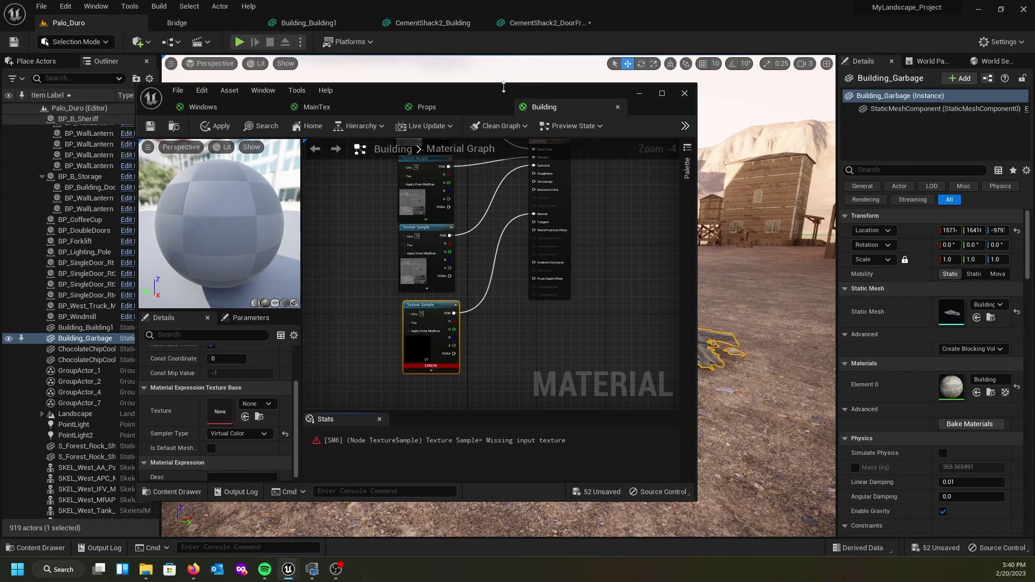
left_click_drag(498, 91, 0, 107)
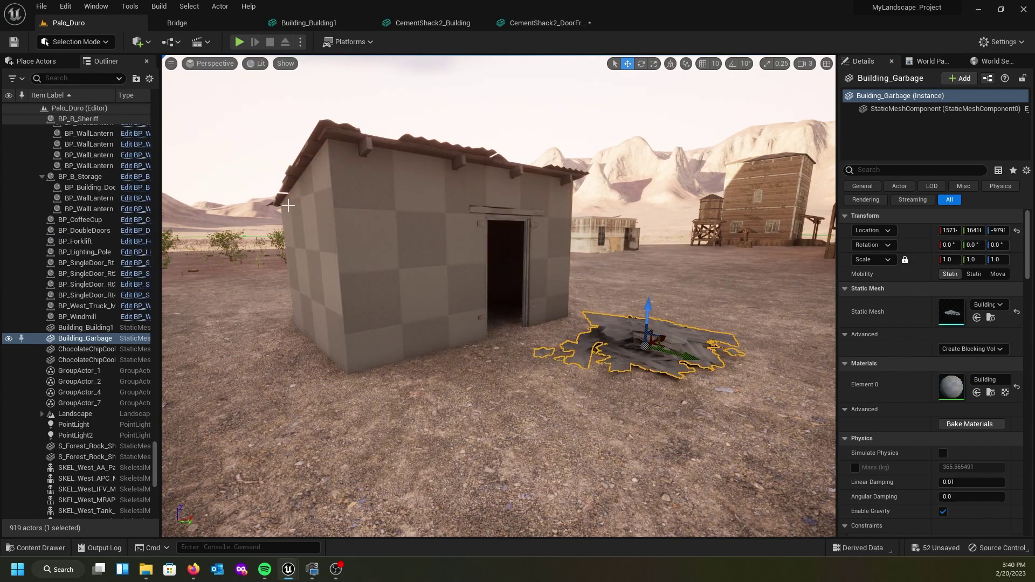
left_click_drag(0, 129, 519, 102)
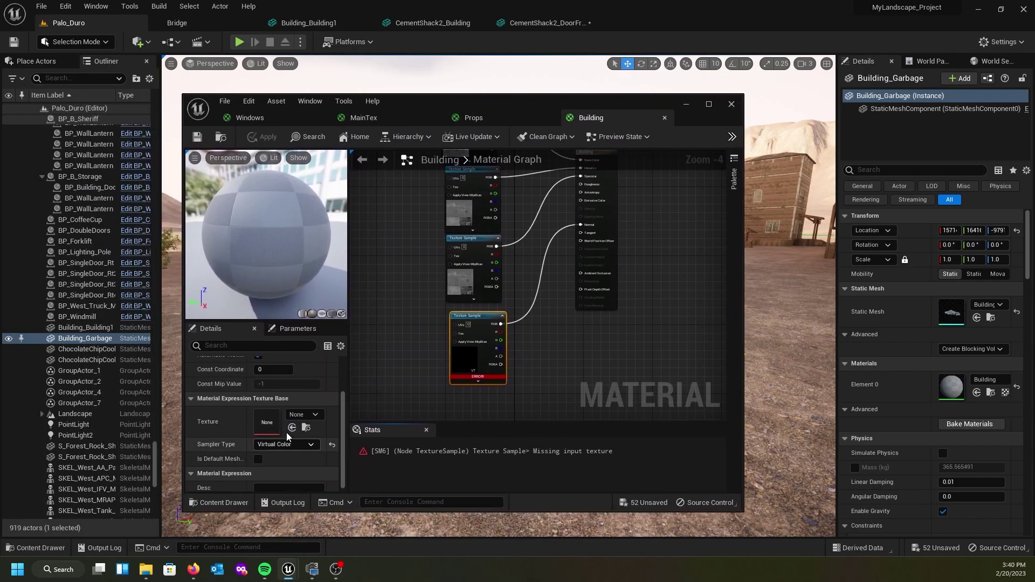
Assign the building_normal texture to the empty Texture Sample node, save the Building material and minimize its editor.
left_click(52, 548)
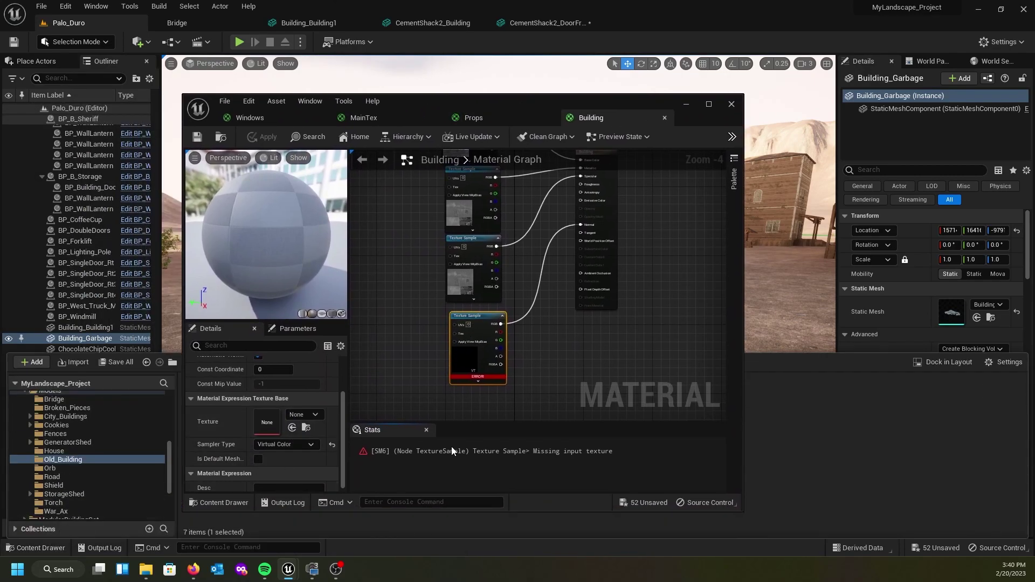
left_click_drag(516, 109, 34, 99)
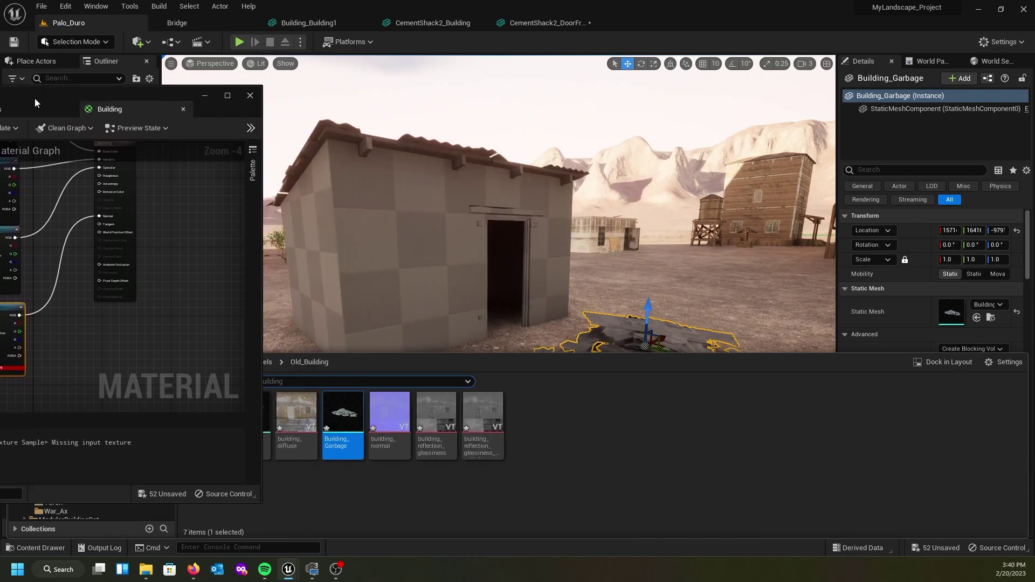
left_click(389, 423)
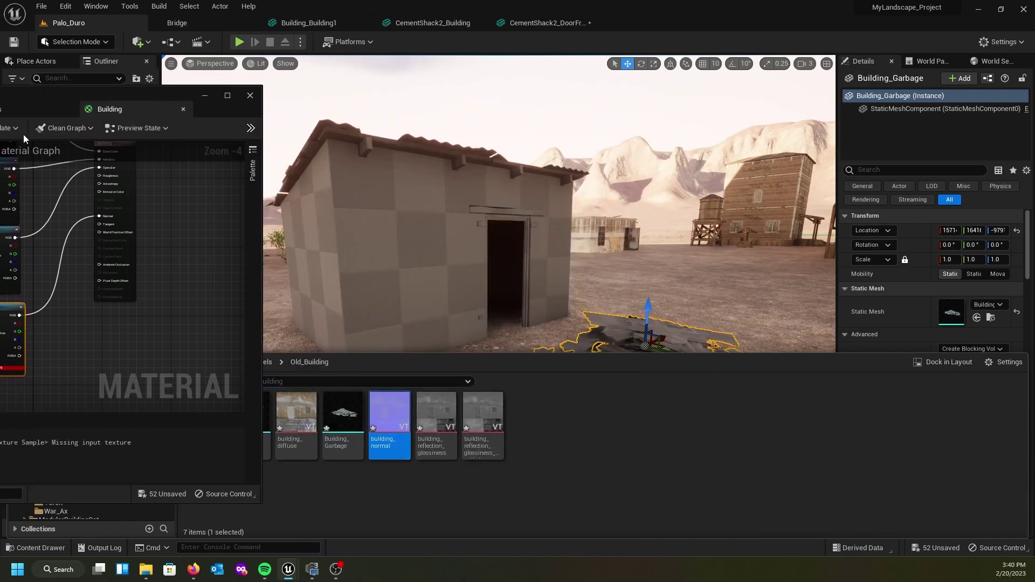
left_click_drag(39, 95, 546, 69)
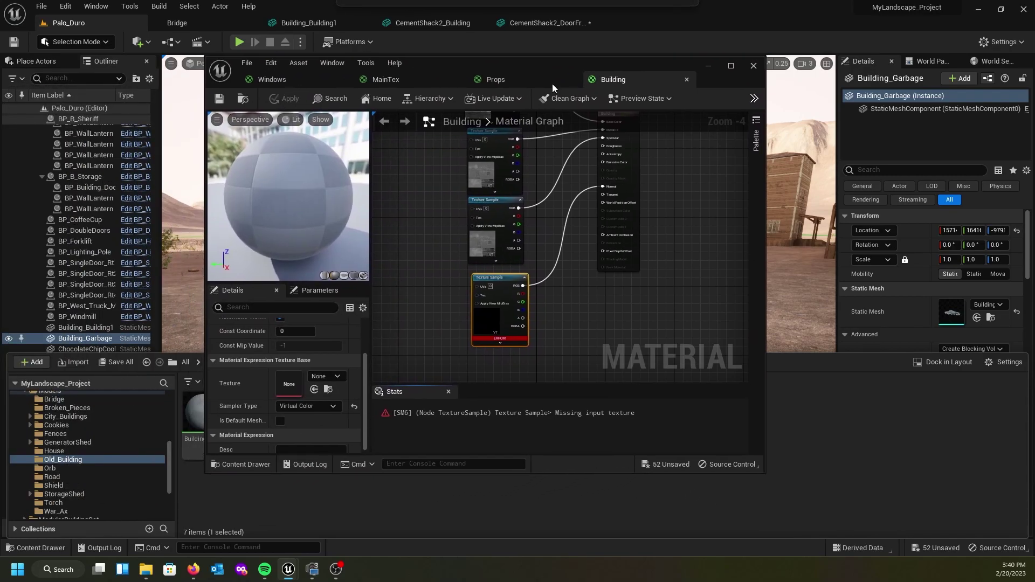
left_click(314, 389)
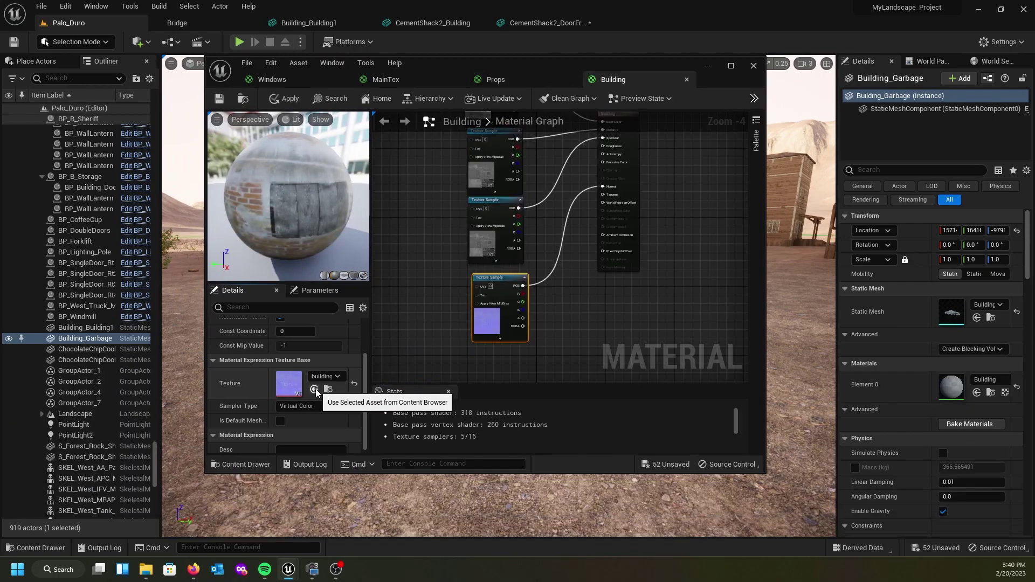
left_click(218, 98)
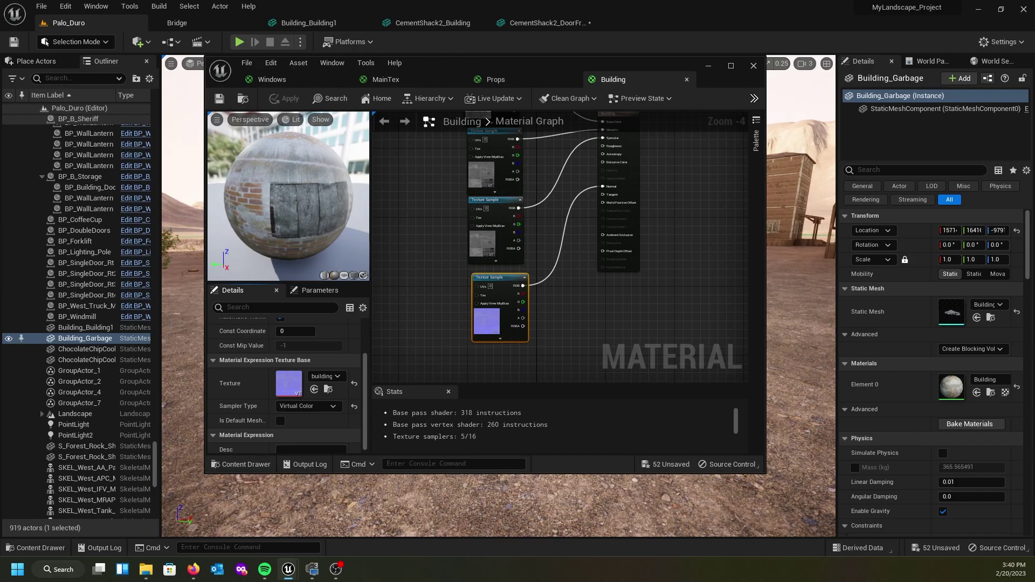
left_click(708, 65)
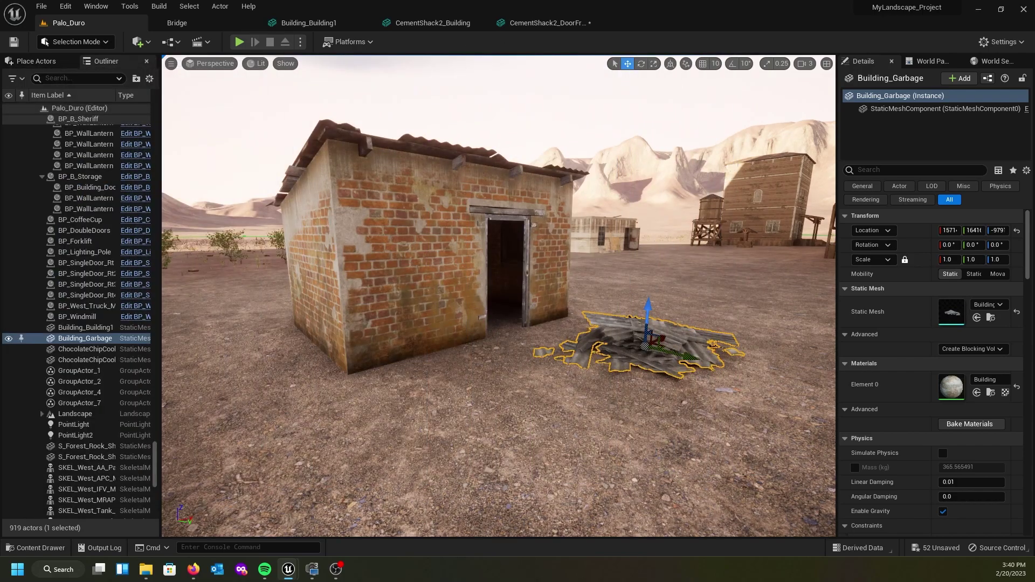
Move the Building_Garbage pile farther away from the brick building across the ground.
right_click_drag(479, 191, 473, 202)
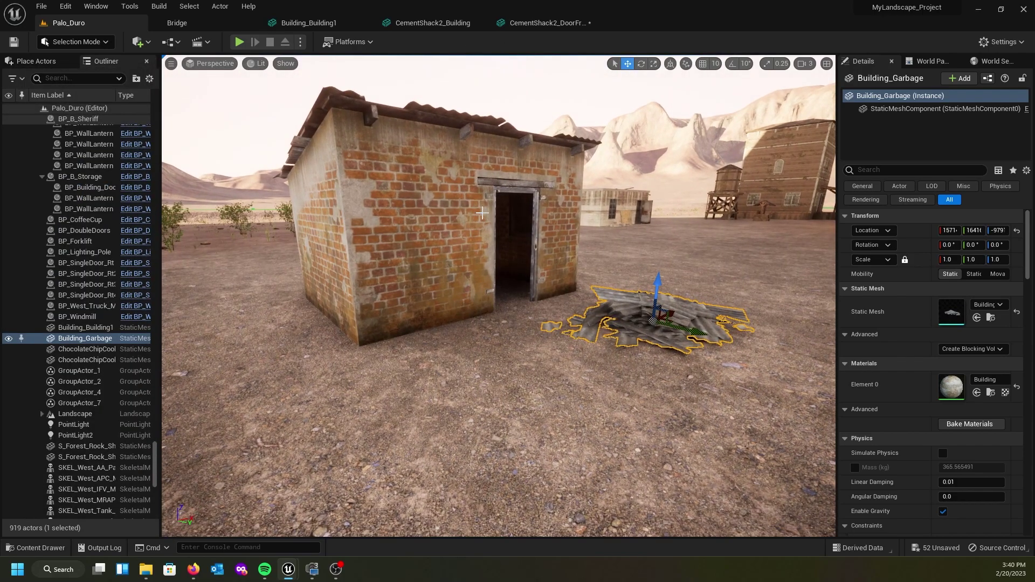
left_click_drag(676, 314, 736, 284)
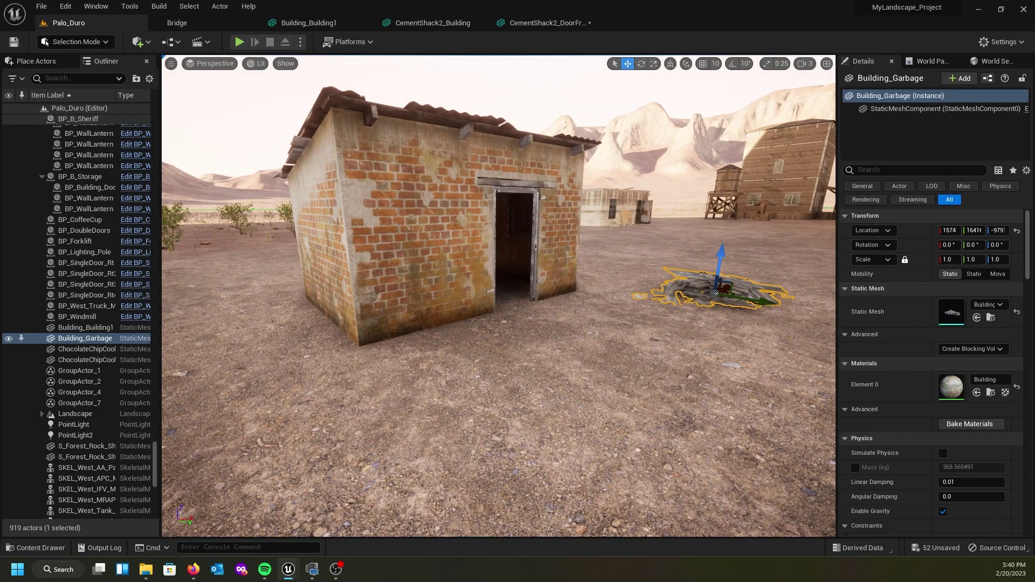
Open the brick building's static mesh to review its collision settings, and return to the Palo_Duro level.
left_click(480, 244)
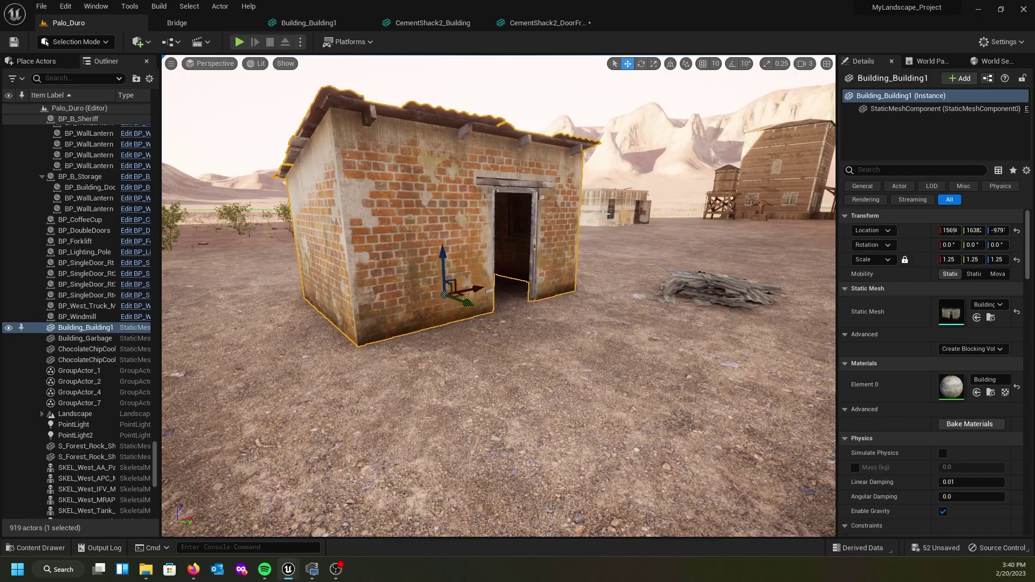
double_click(951, 312)
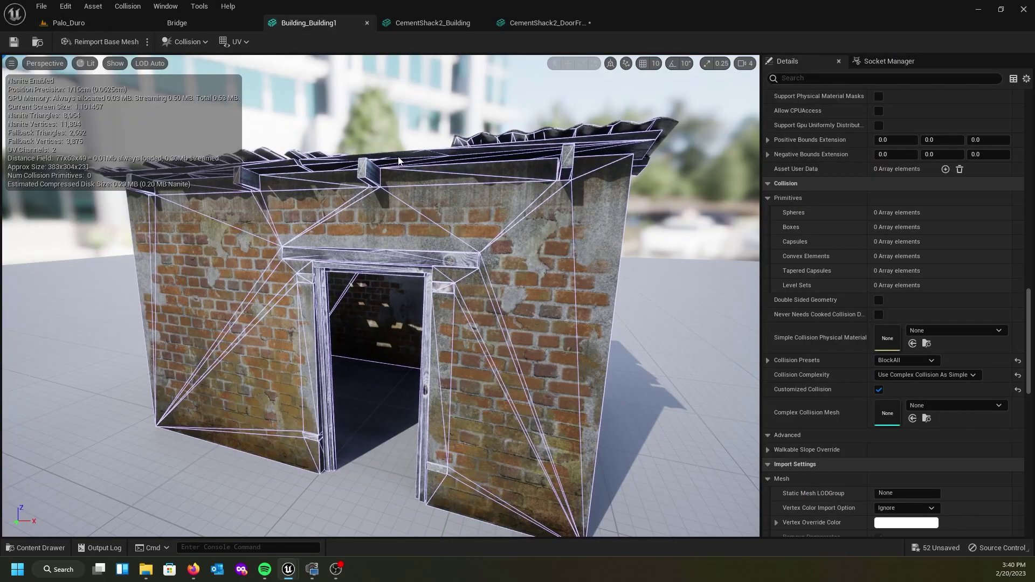
left_click(92, 20)
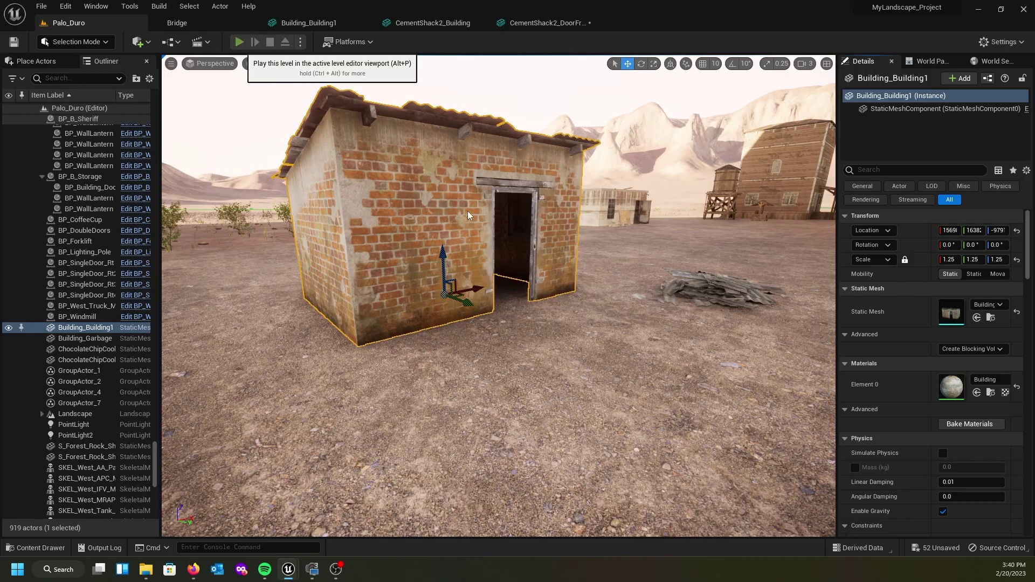
Play the level, run the character into the brick building and back out past the garbage pile, and stop playing.
key("alt+p")
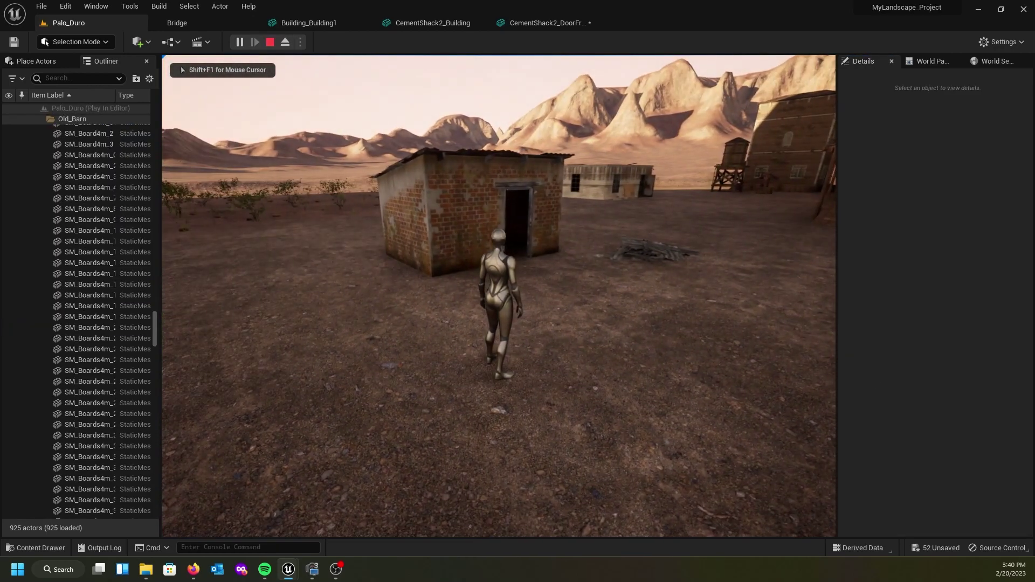
key("w")
key("w")
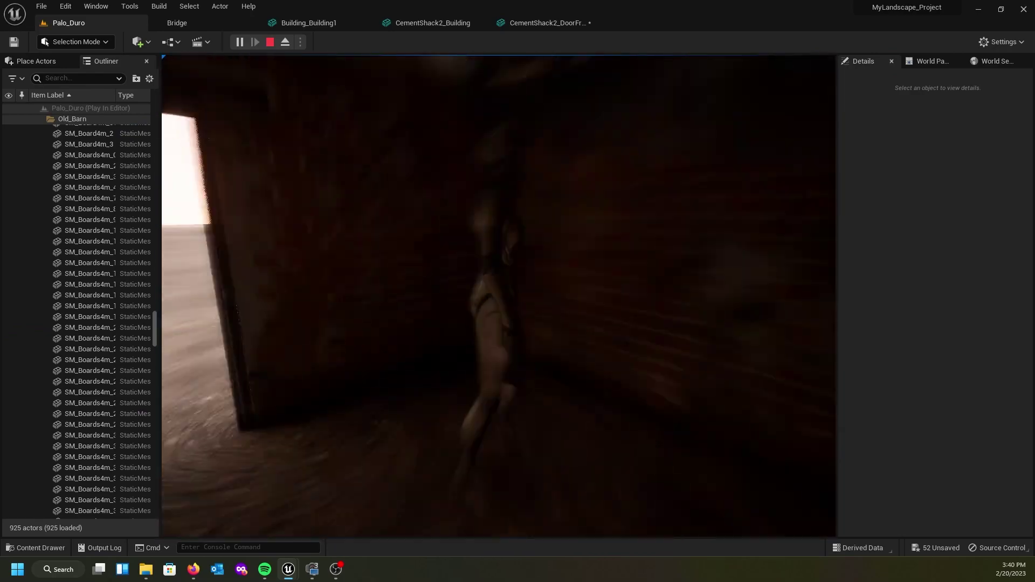
key("w")
key("w")
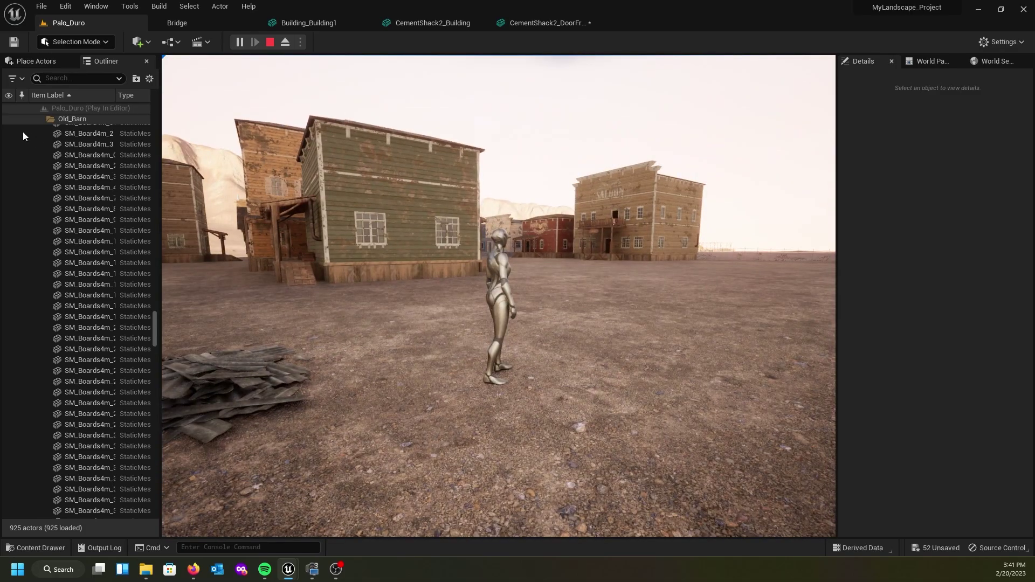
key("Escape")
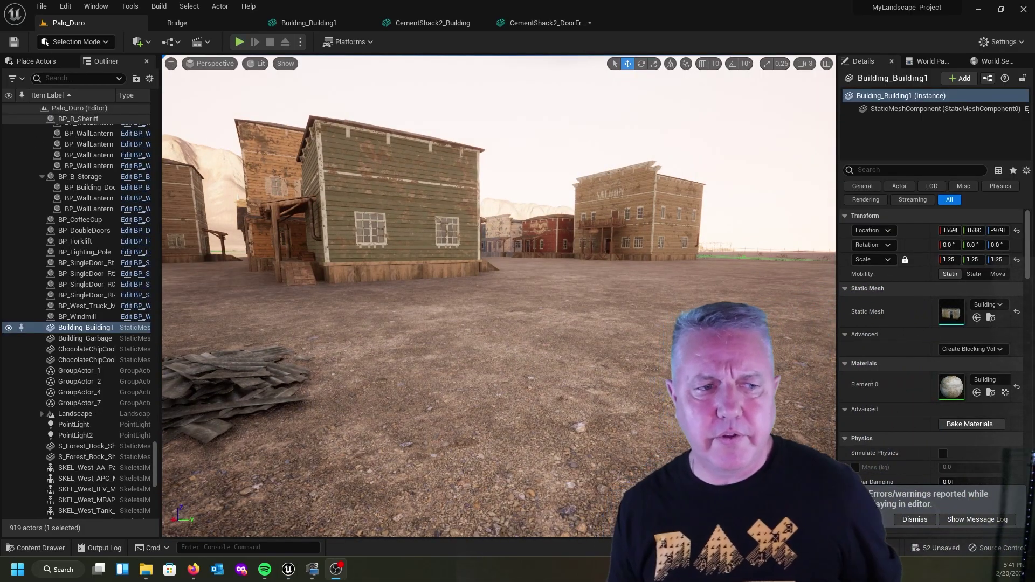
right_click_drag(443, 269, 298, 299)
key("s")
key("s")
key("e")
right_click_drag(475, 270, 463, 284)
key("s")
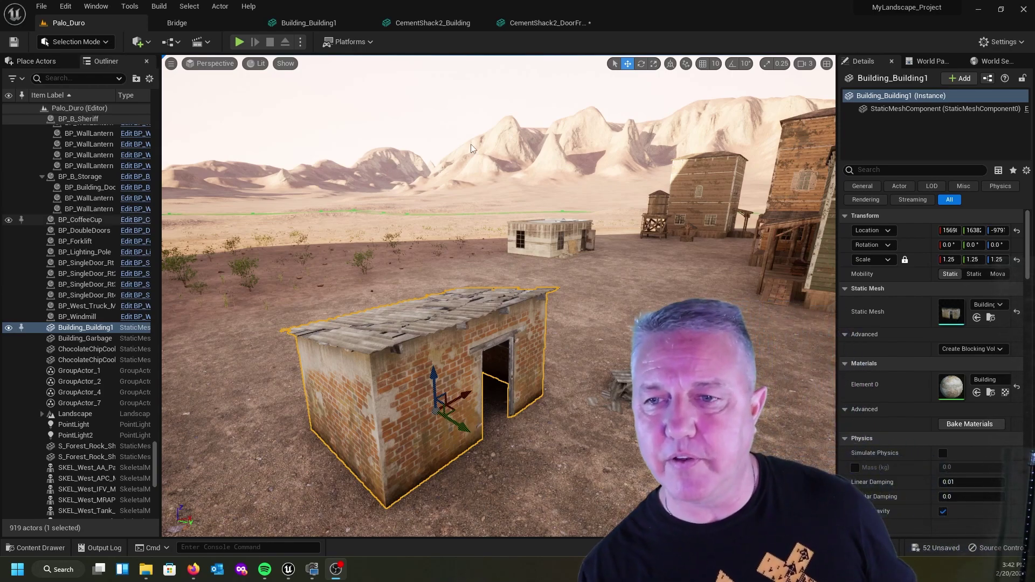
right_click_drag(461, 196, 359, 189)
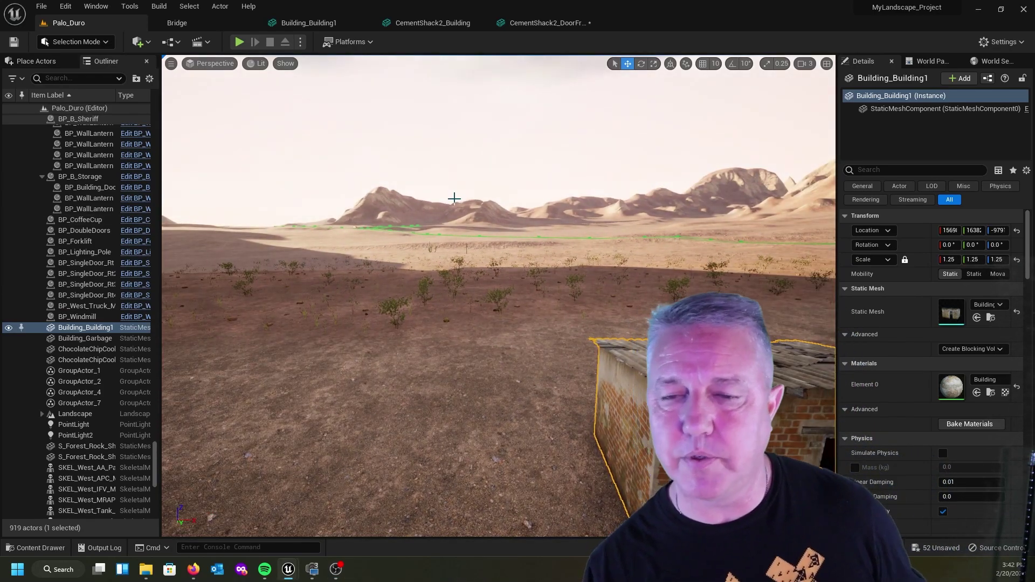